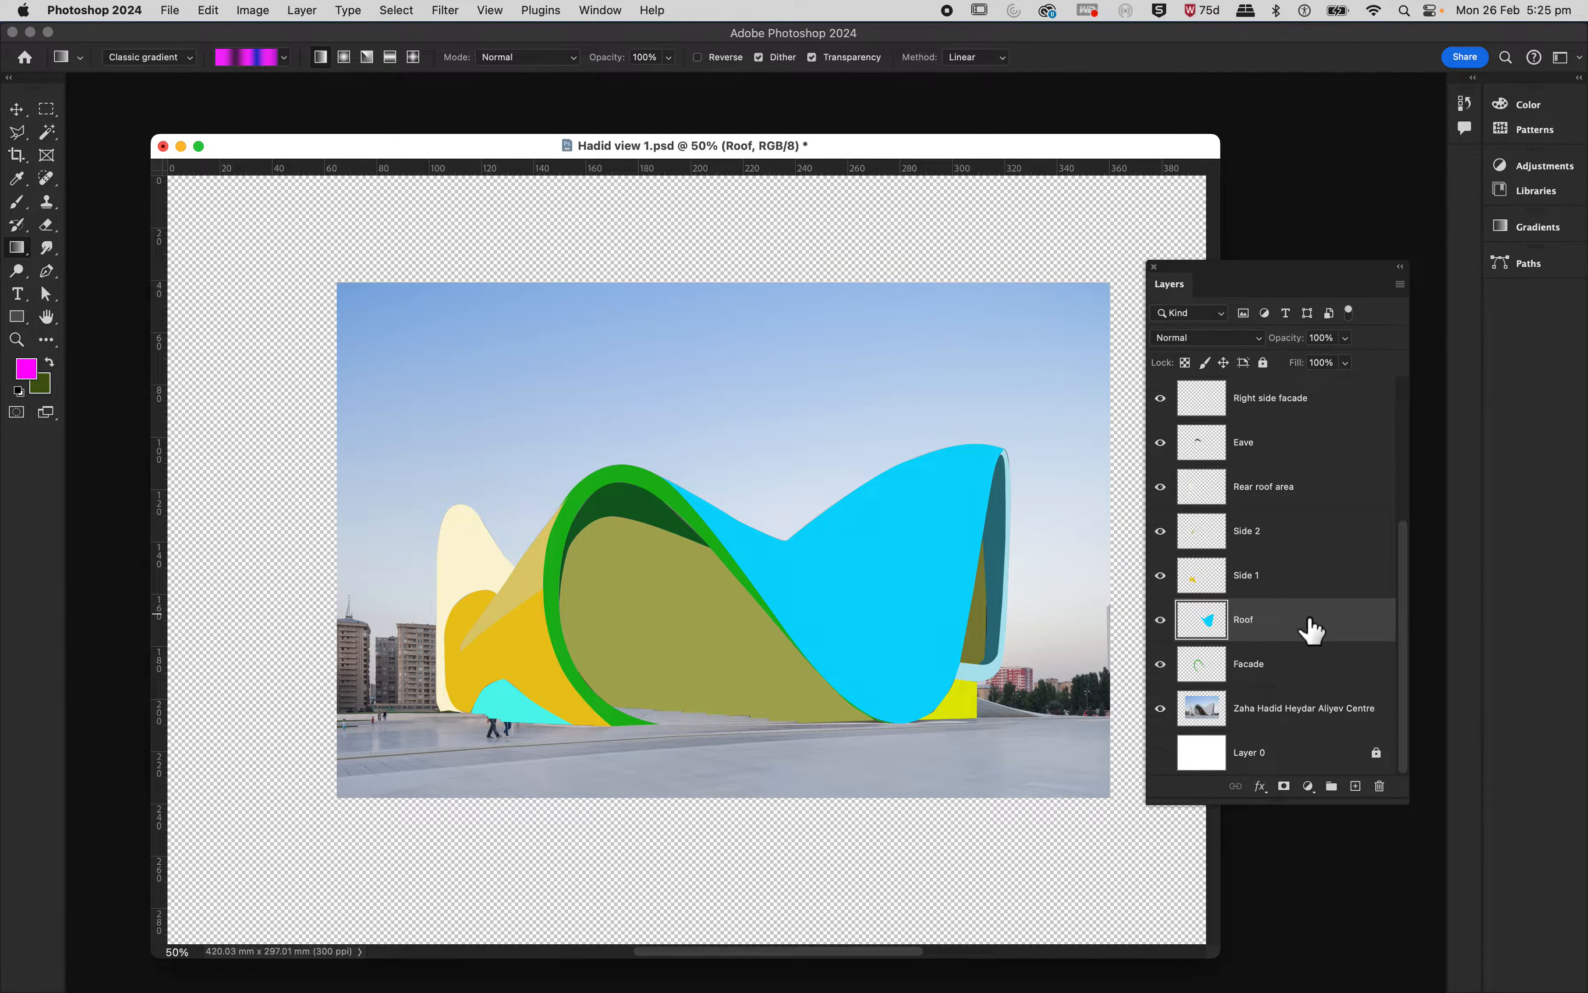
Step: Toggle the Roof layer's visibility to compare its blue fill with the photographed roof beneath
left_click(1163, 621)
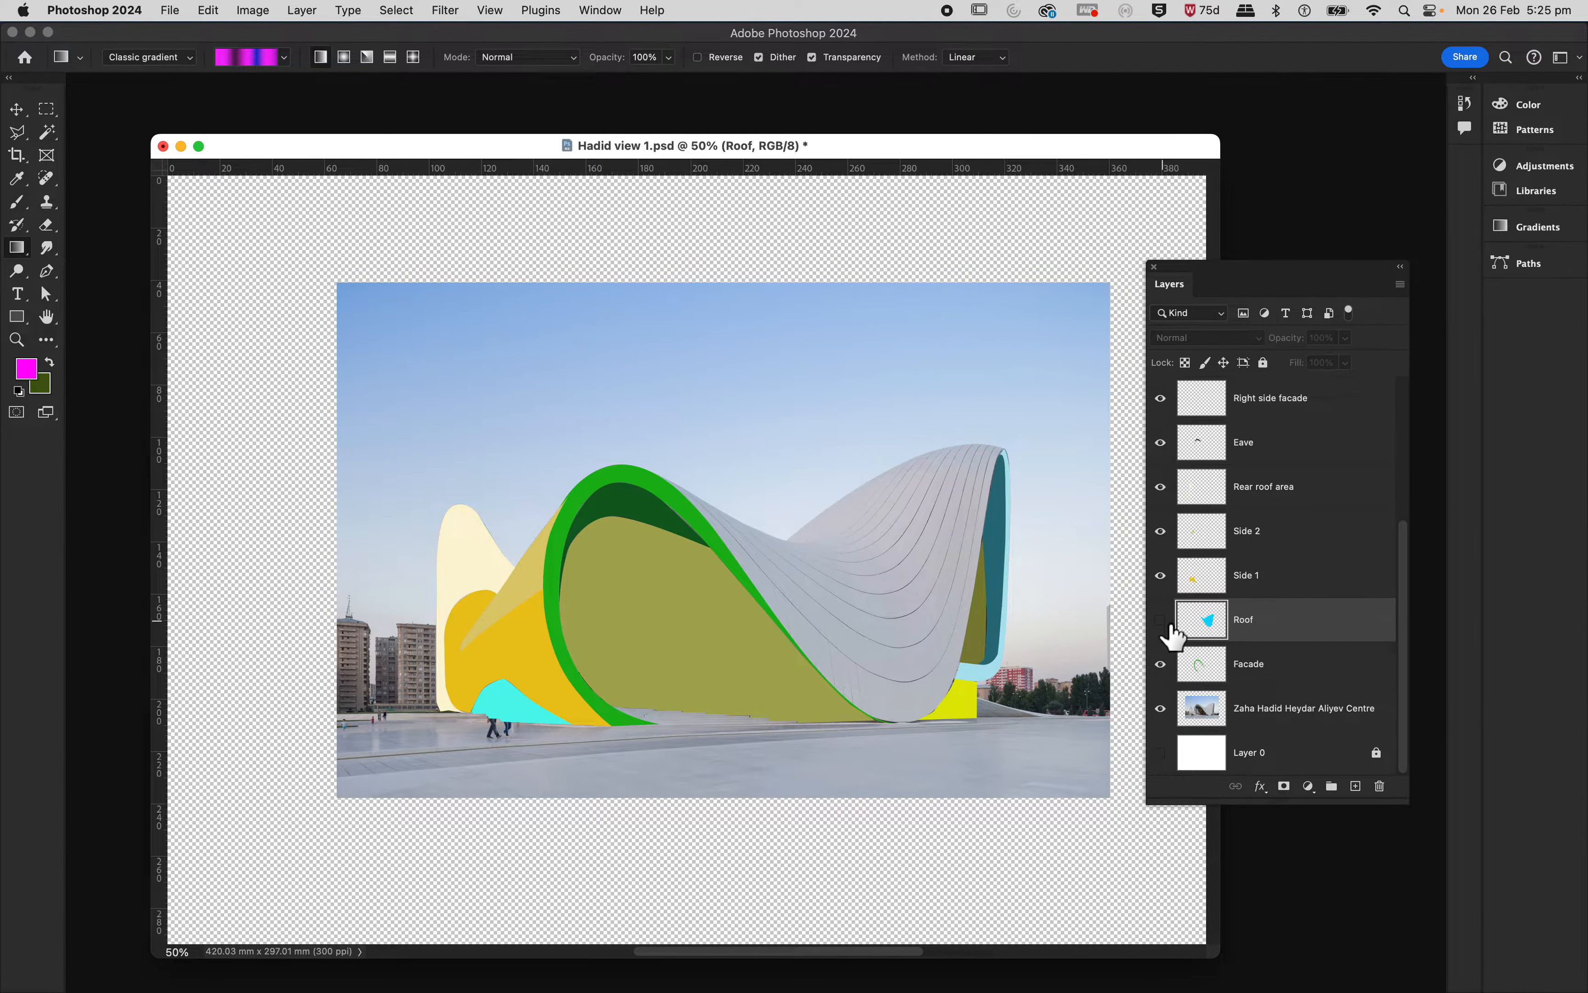
left_click(1161, 620)
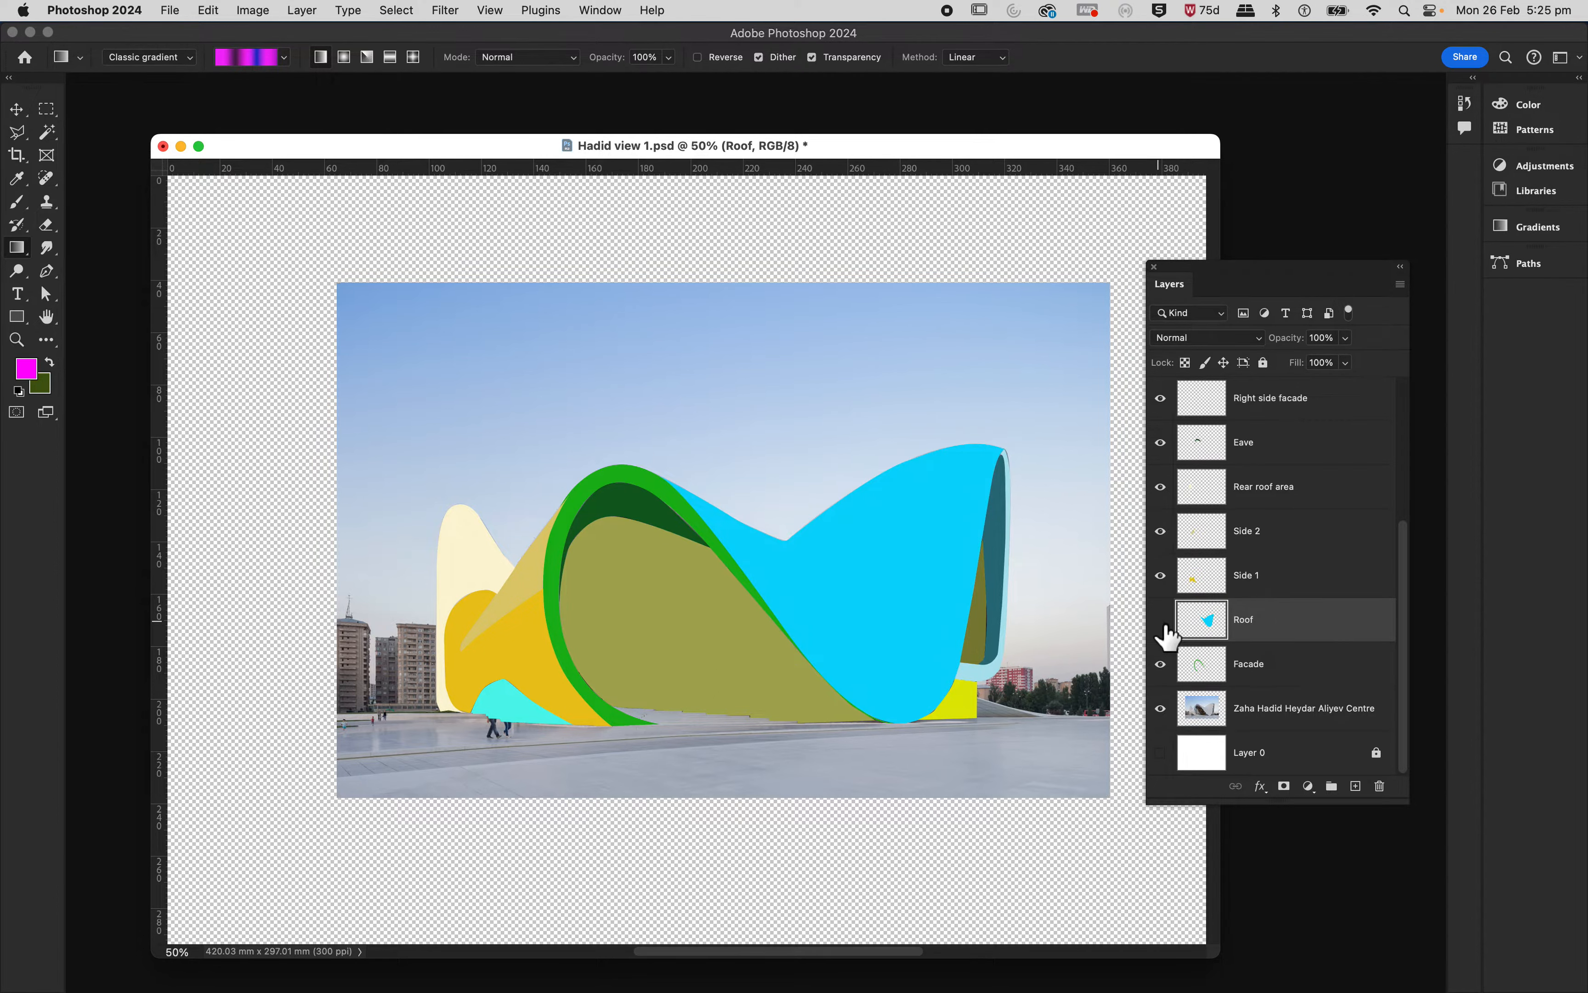
left_click(1162, 621)
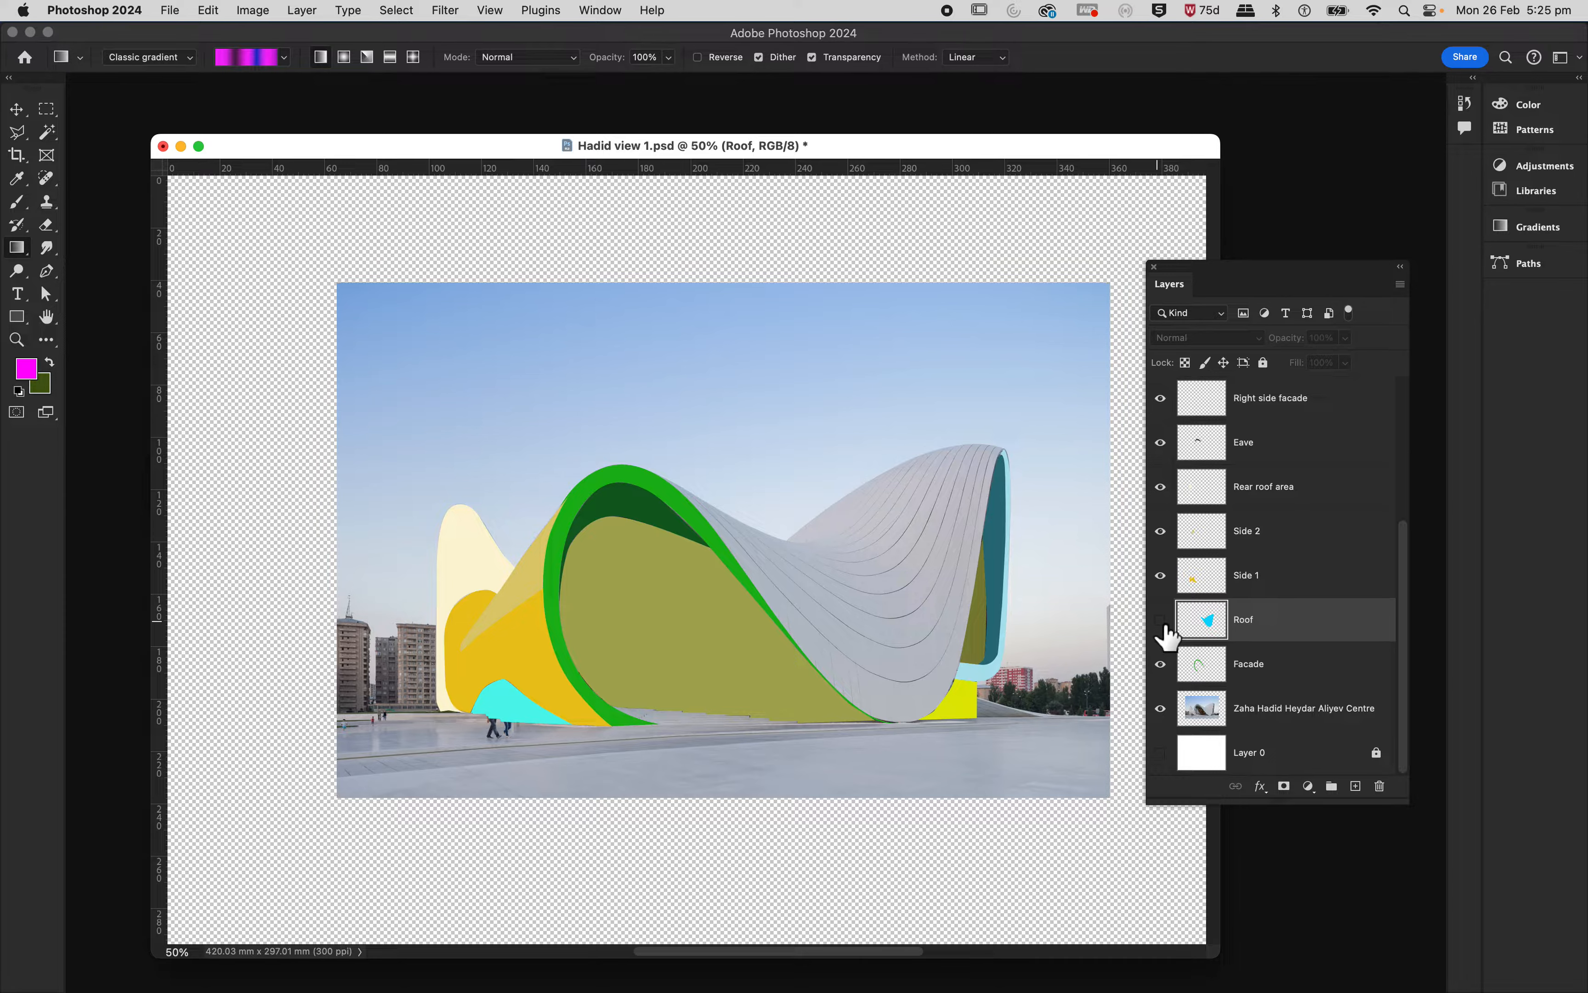
left_click(1163, 621)
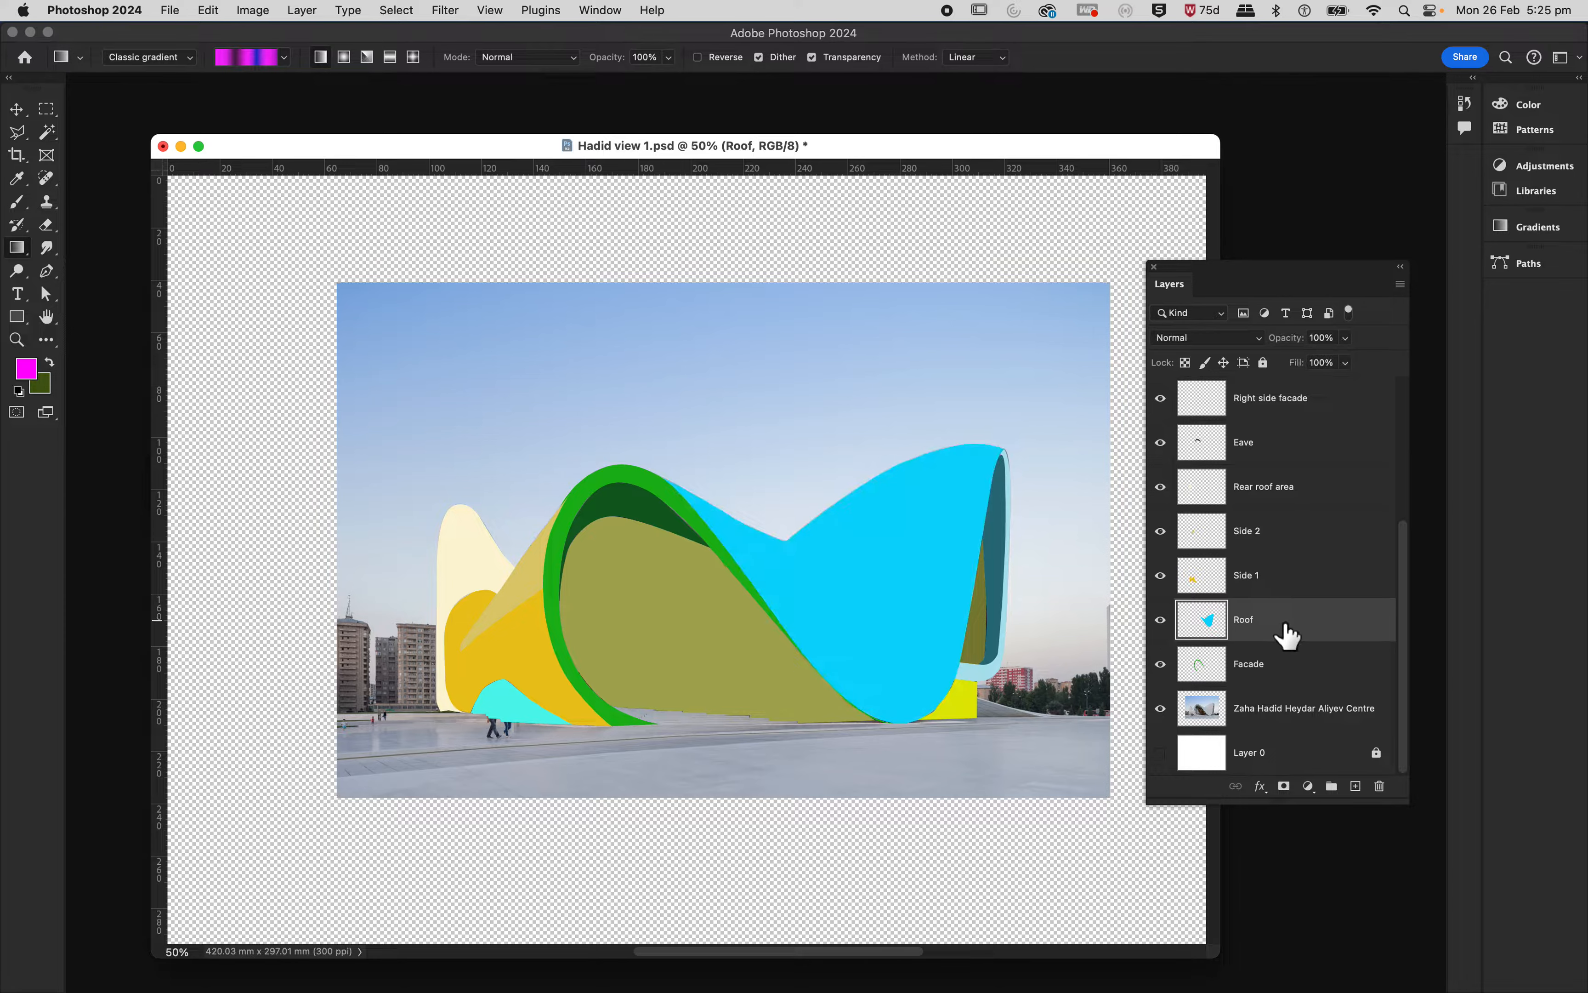
Step: Lower the Roof layer's opacity to 23% and hide the layer
left_click(1345, 338)
left_click_drag(1345, 361, 1286, 367)
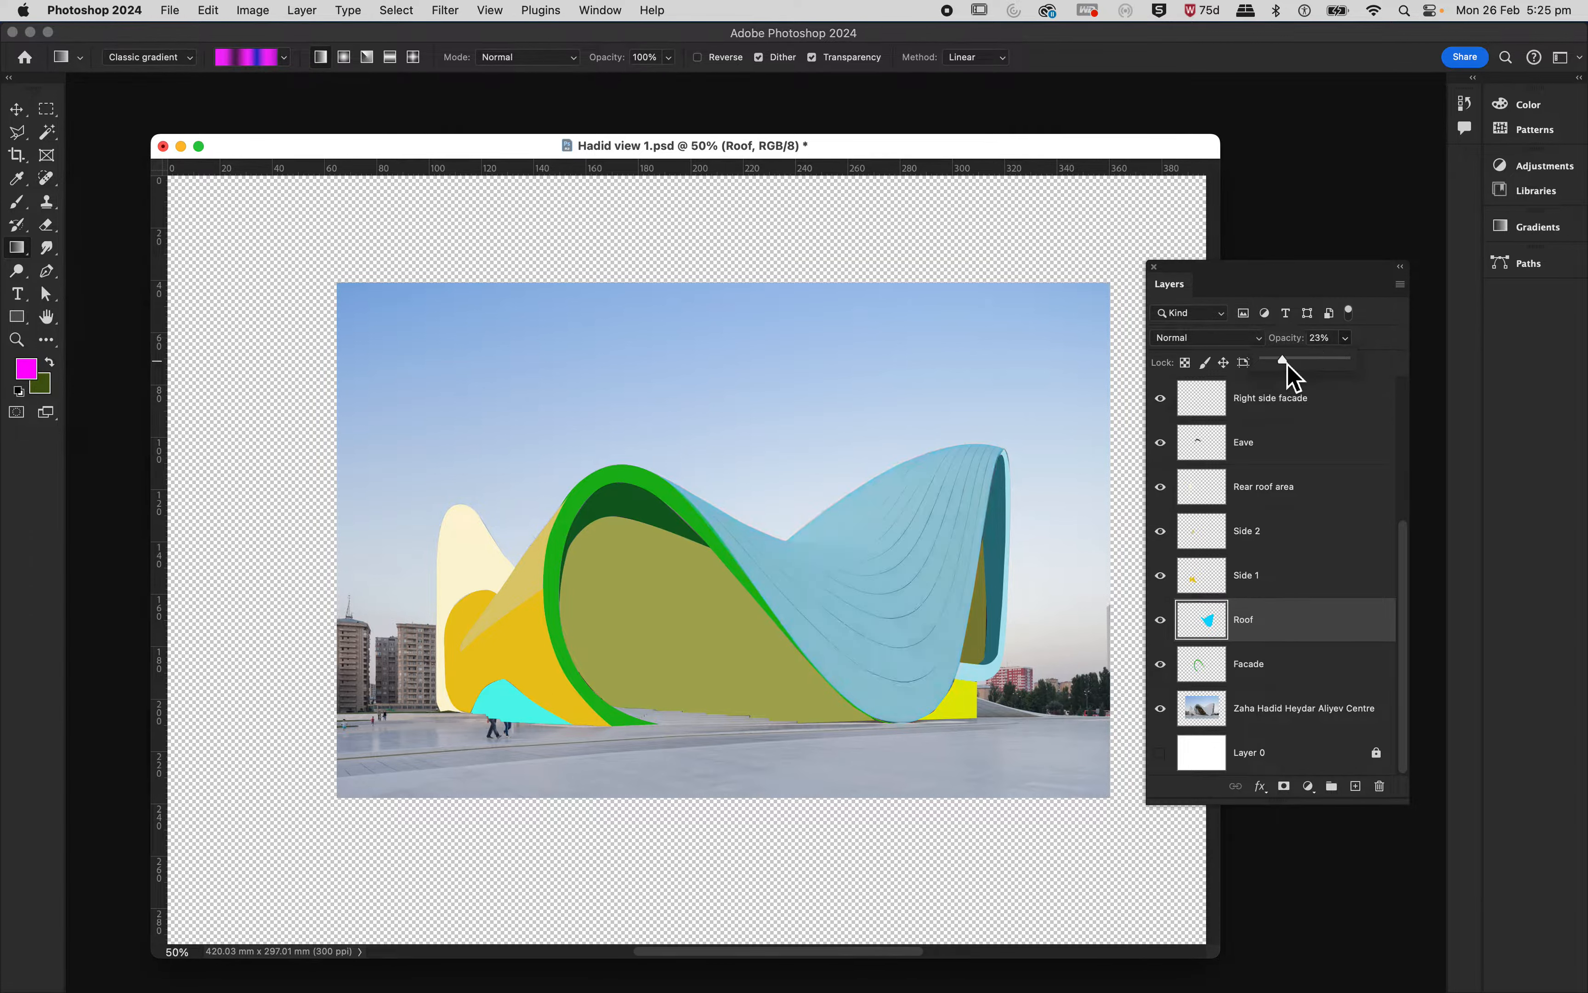
left_click(1308, 639)
left_click(1160, 620)
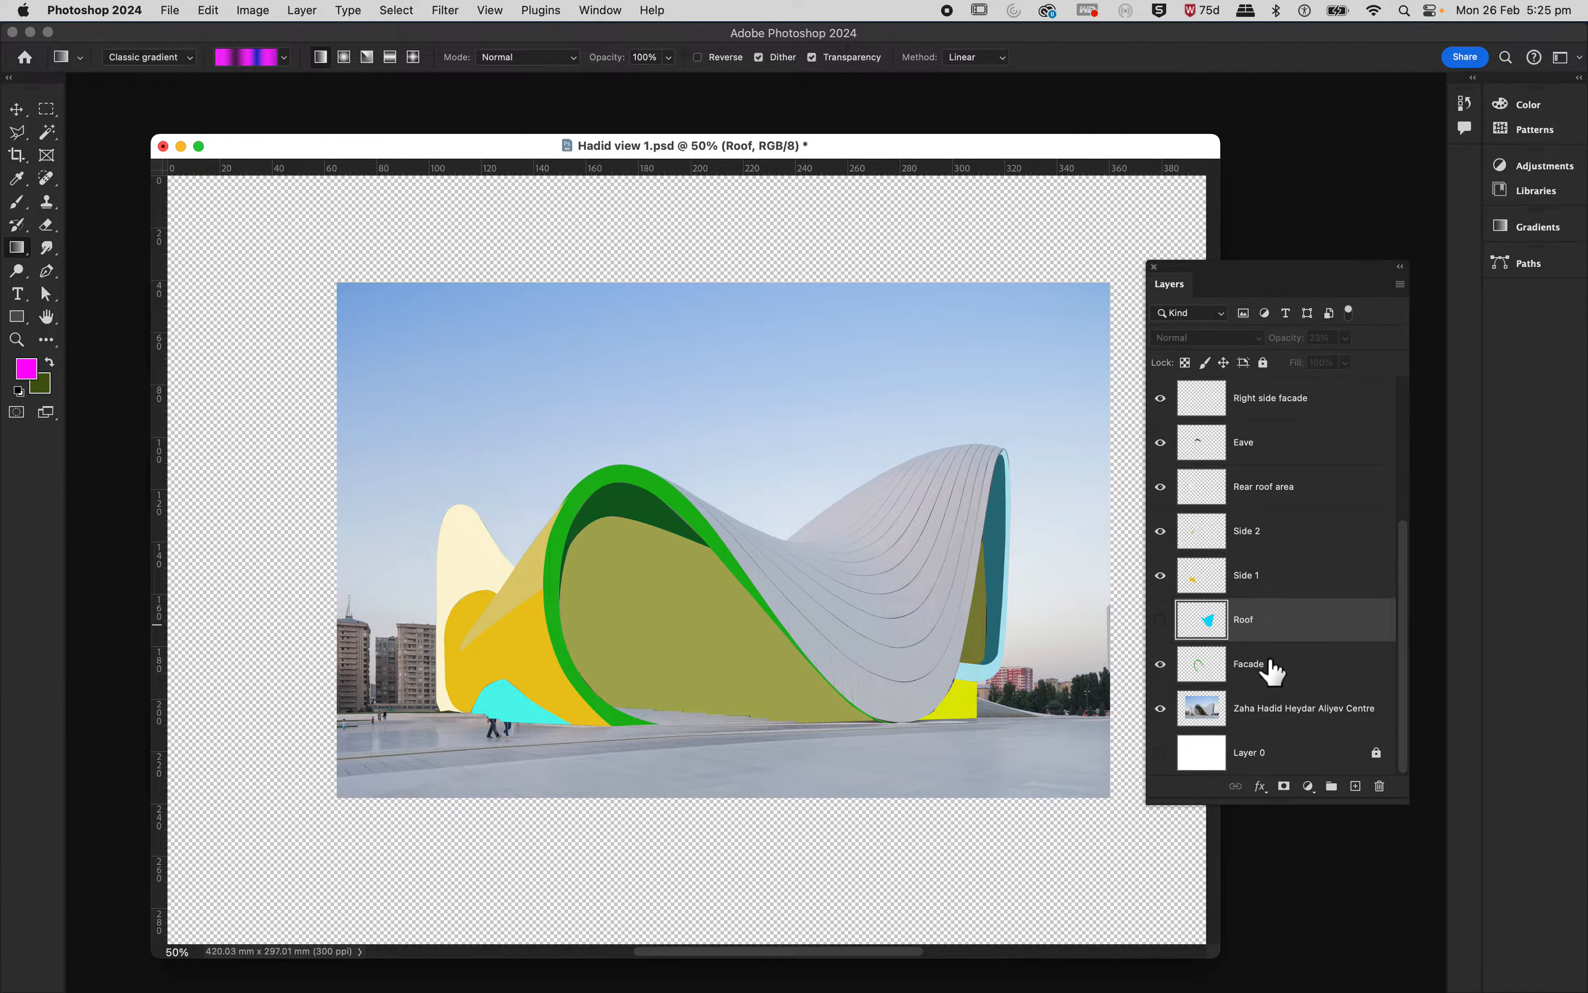
Step: Create a new layer directly above Roof and name it "Gradient warp roof"
left_click(1355, 787)
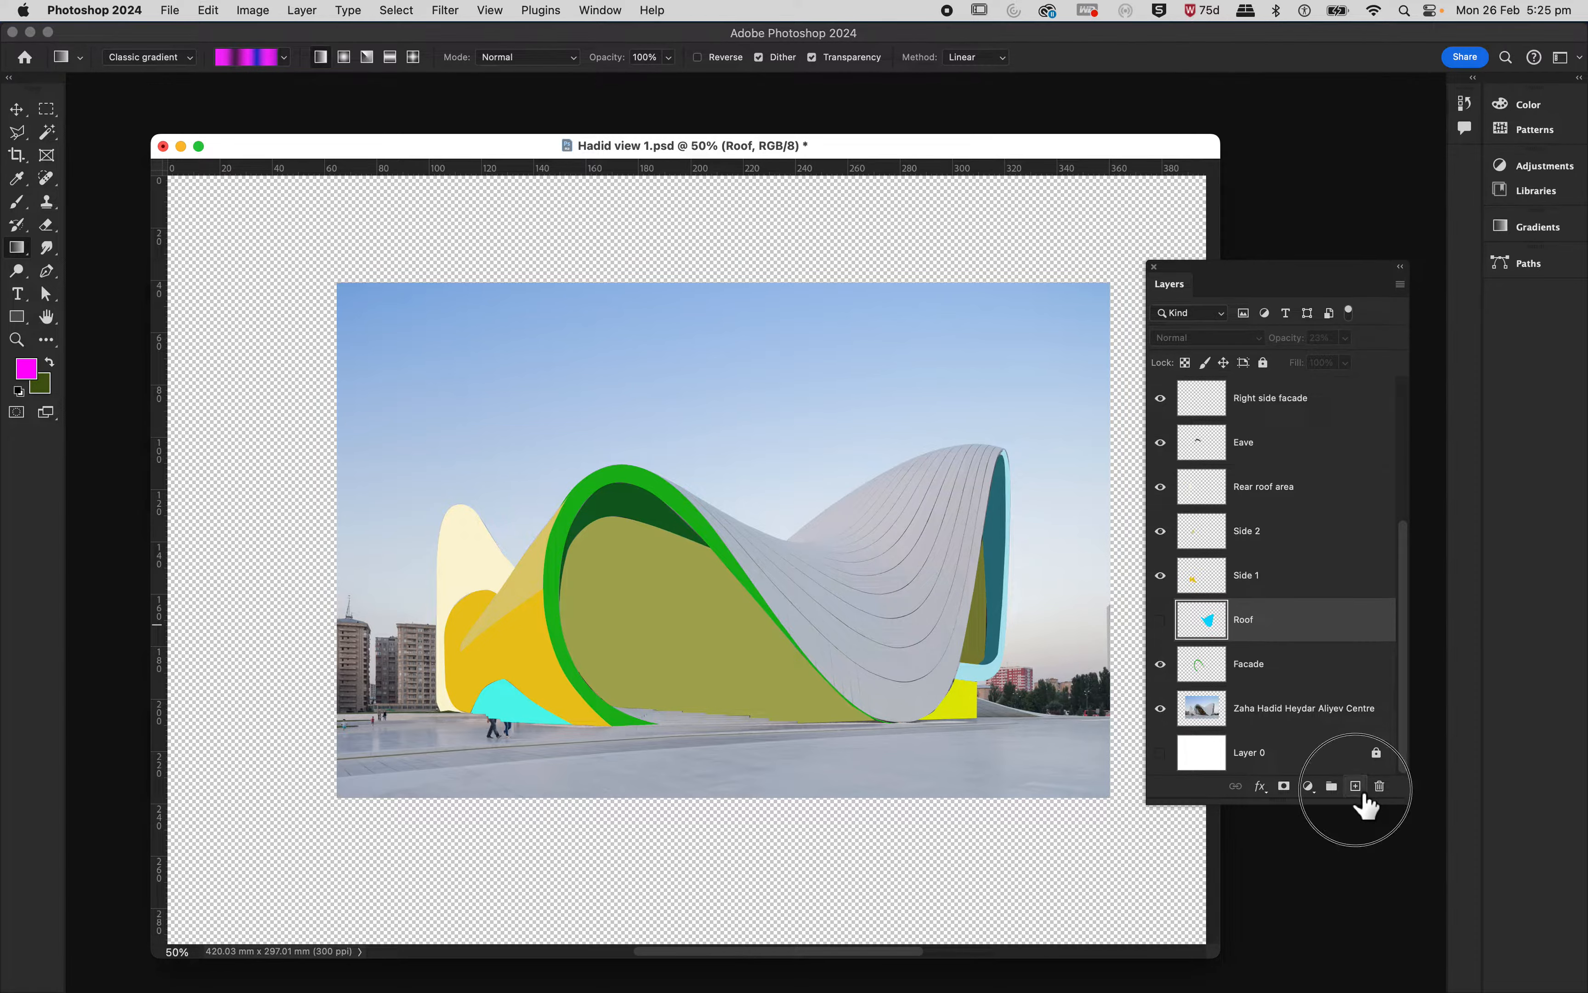
double_click(1253, 620)
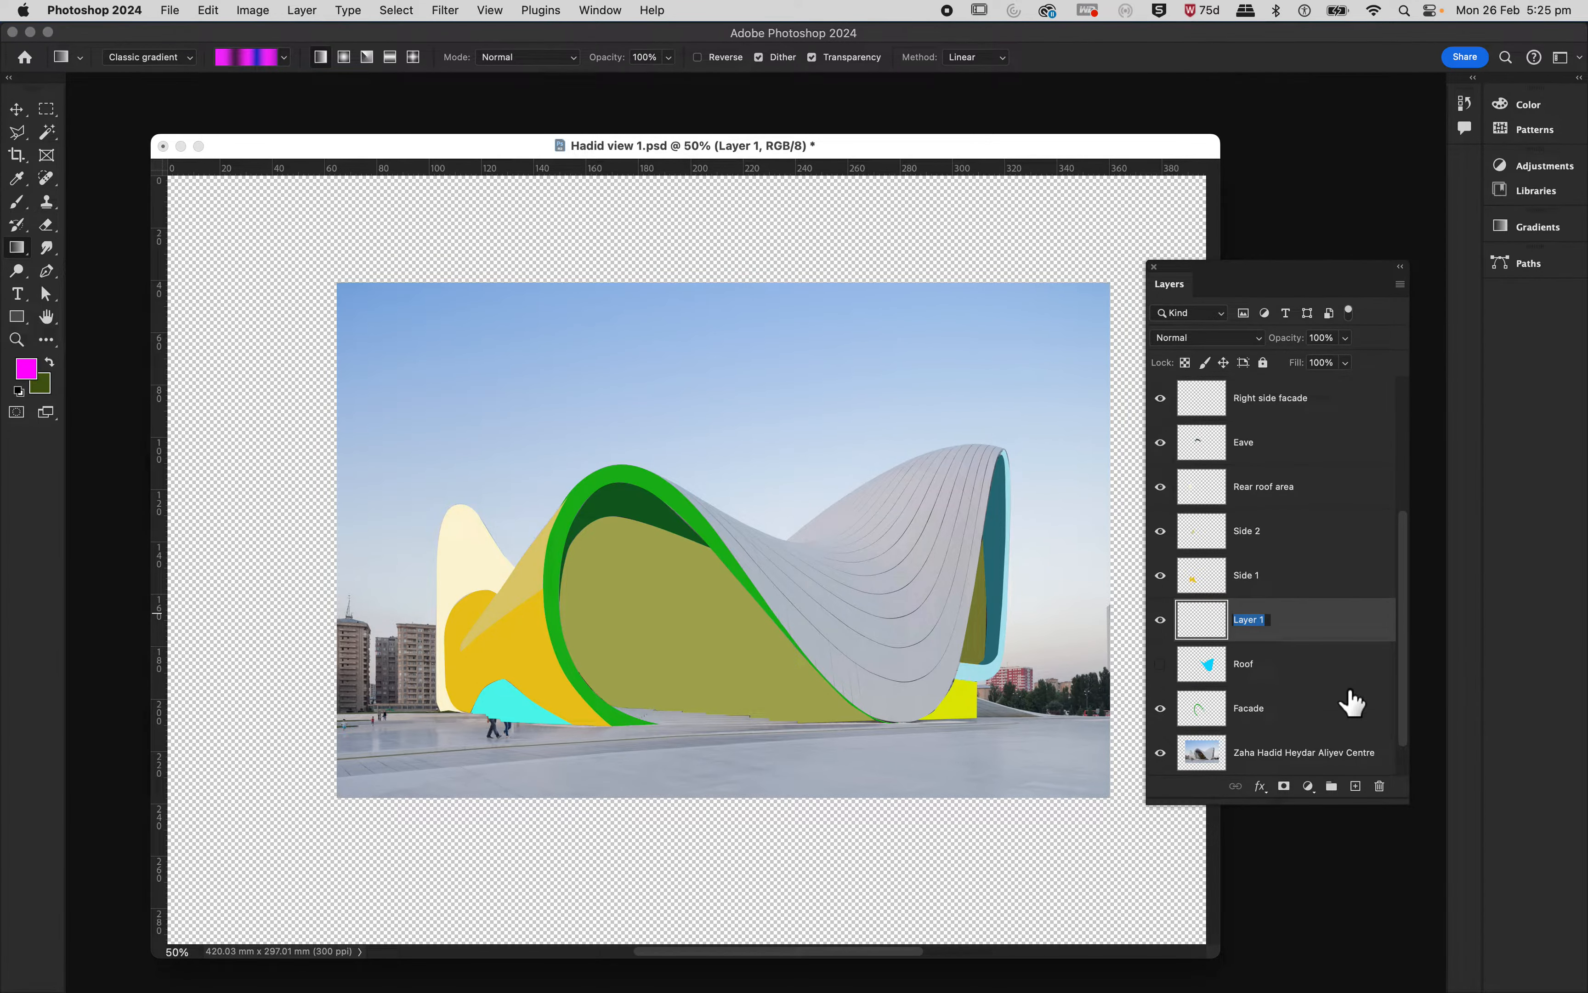
type("Gradient warp")
left_click(1383, 631)
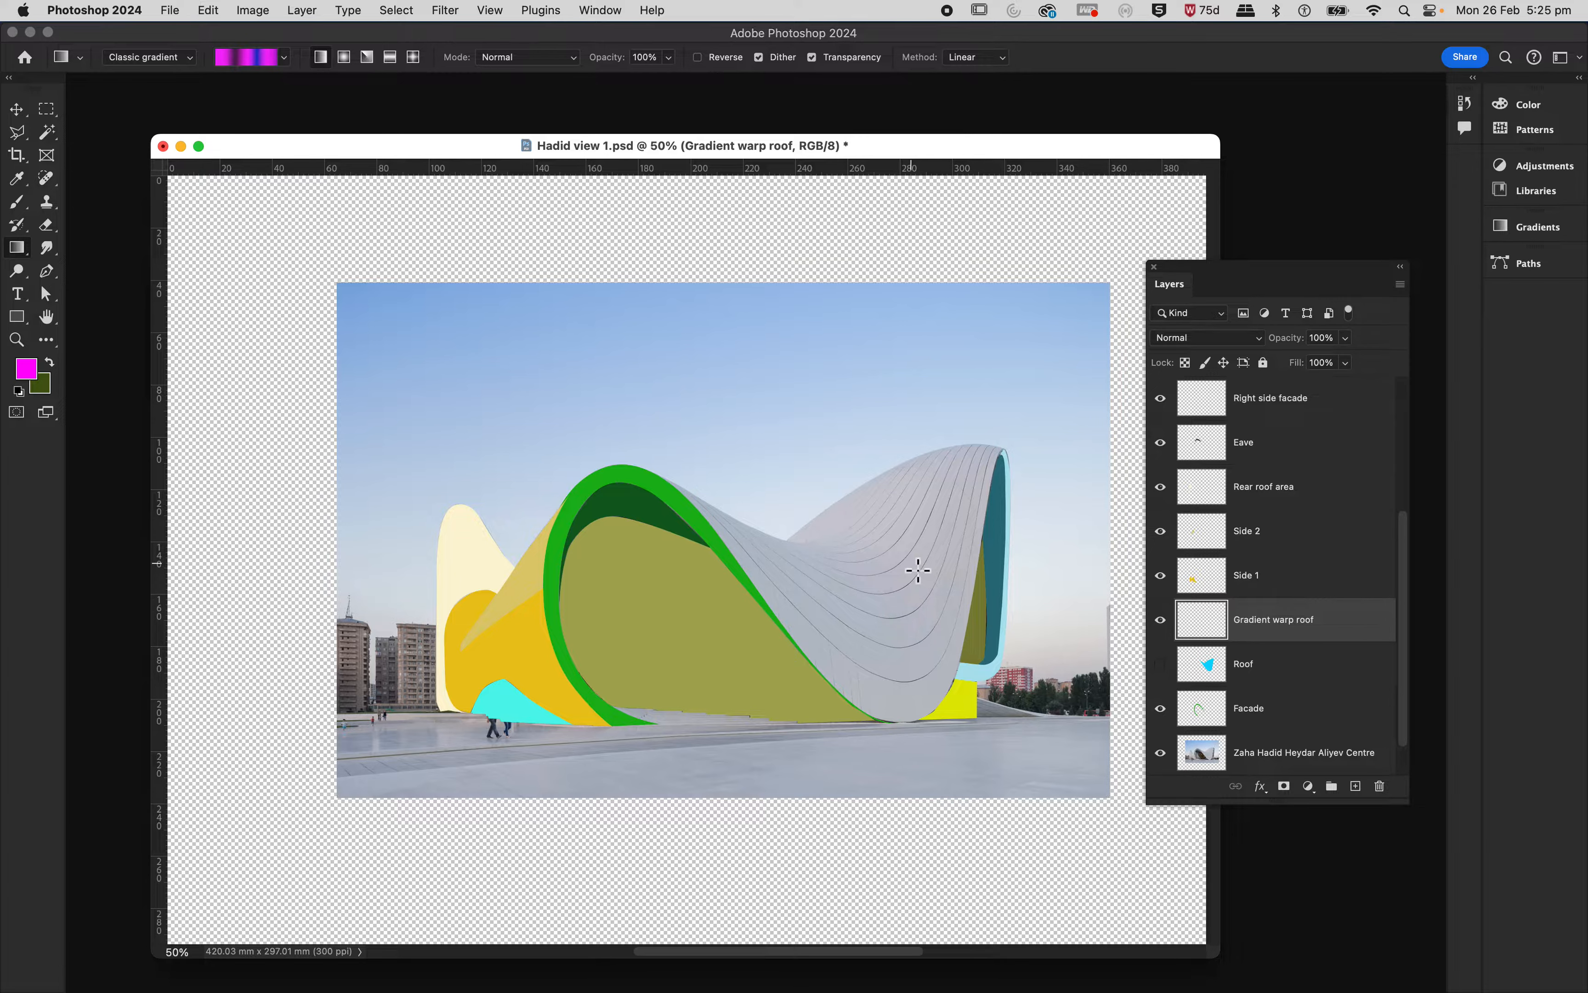
Step: Make a rectangular marquee selection that encloses the whole curved grey roof of the building
left_click(46, 109)
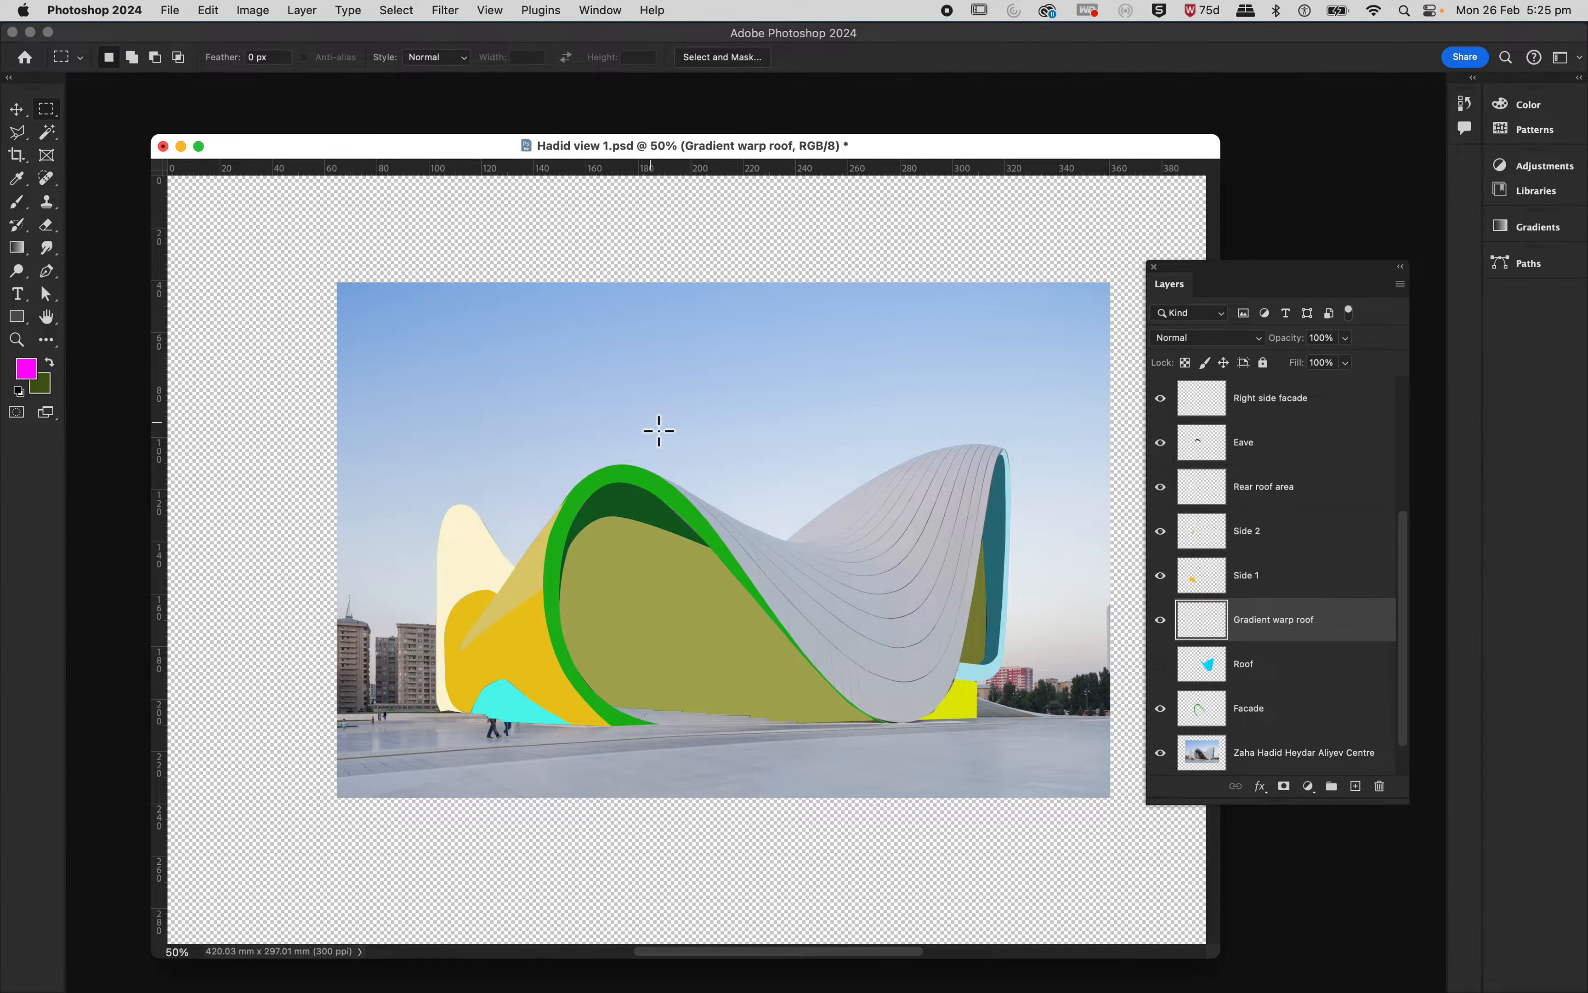
left_click_drag(640, 420, 1050, 745)
Step: Activate the Gradient tool in Classic gradient mode and open its current gradient for editing, keeping the roof in view
left_click(18, 248)
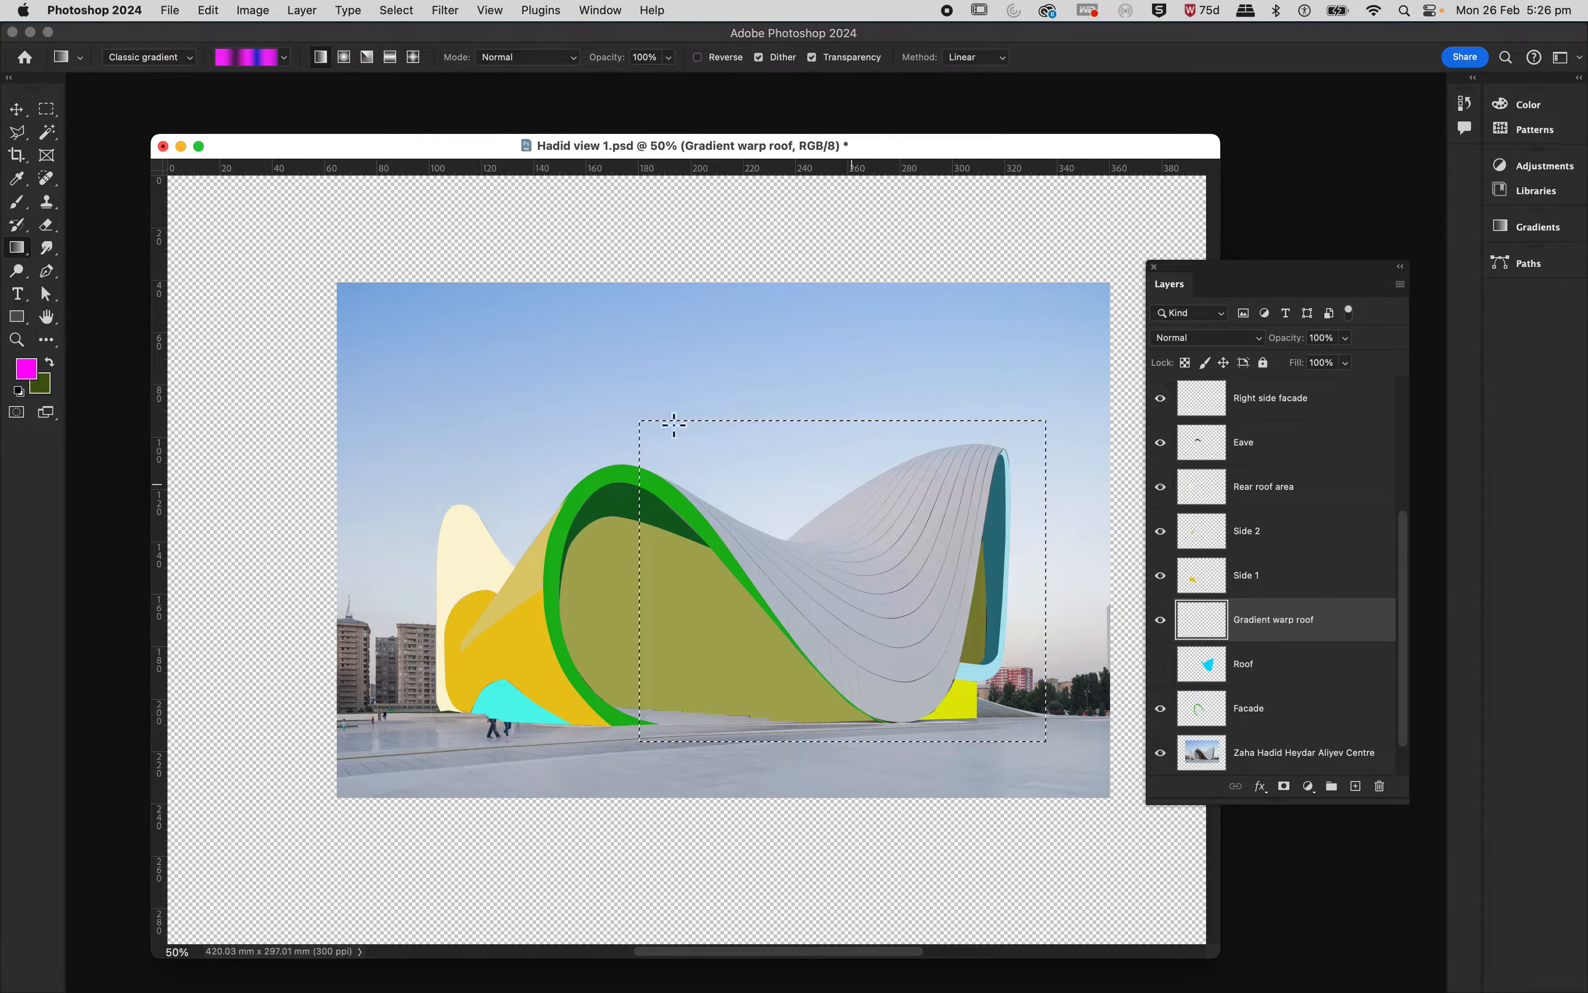
left_click(189, 58)
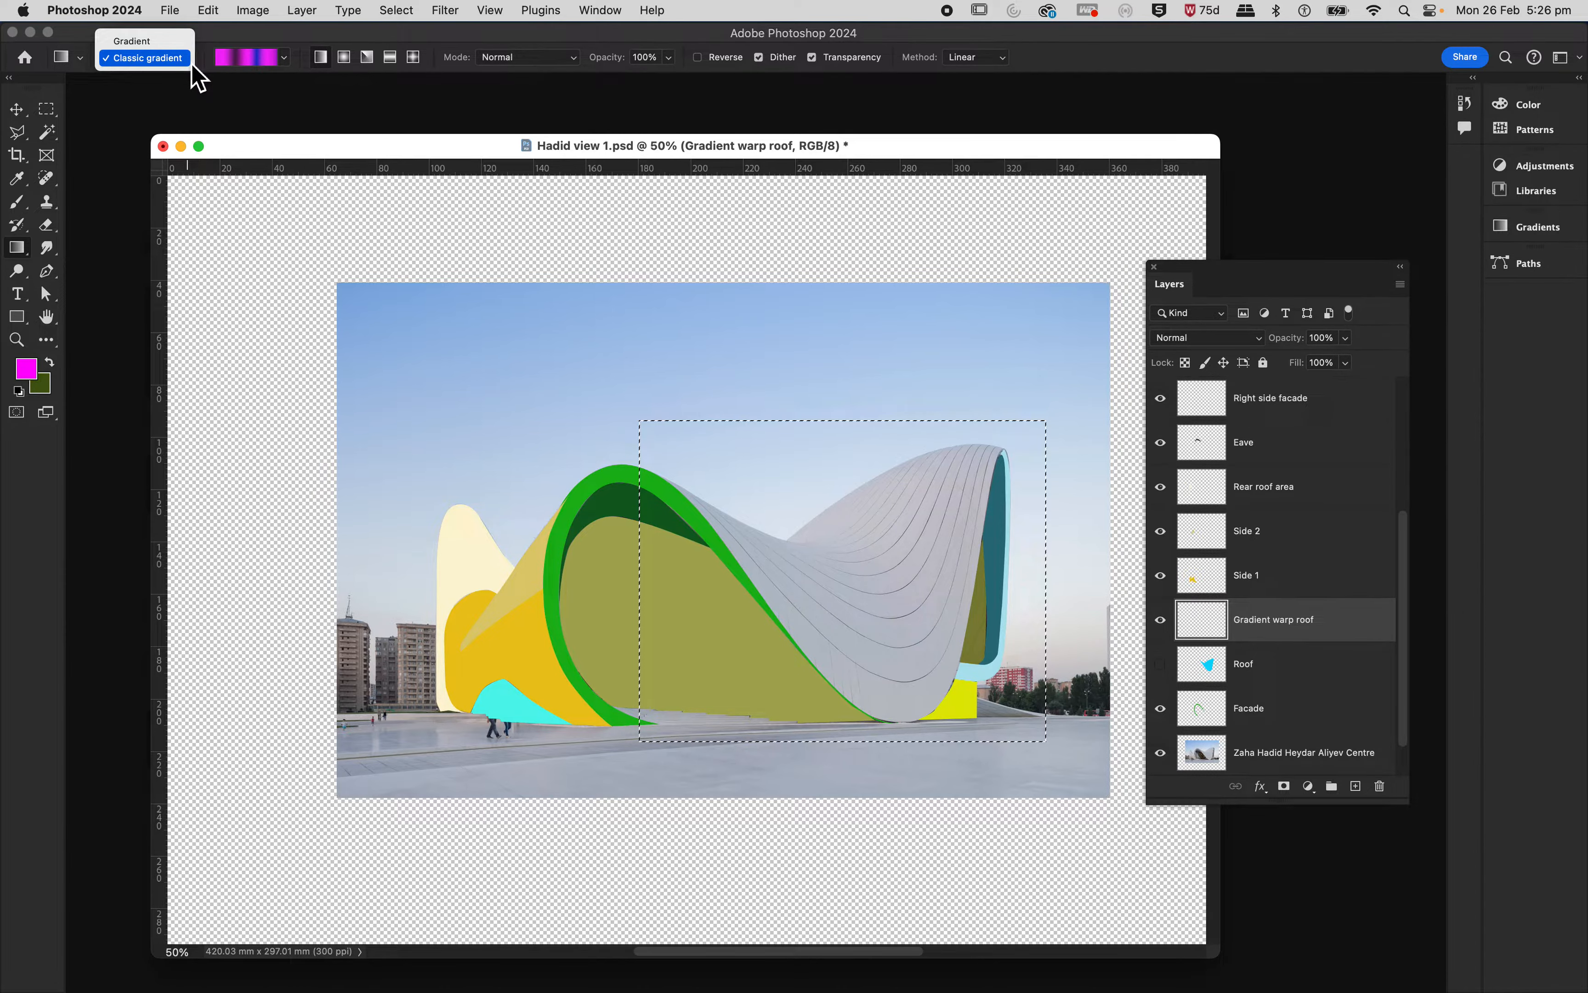
left_click(141, 60)
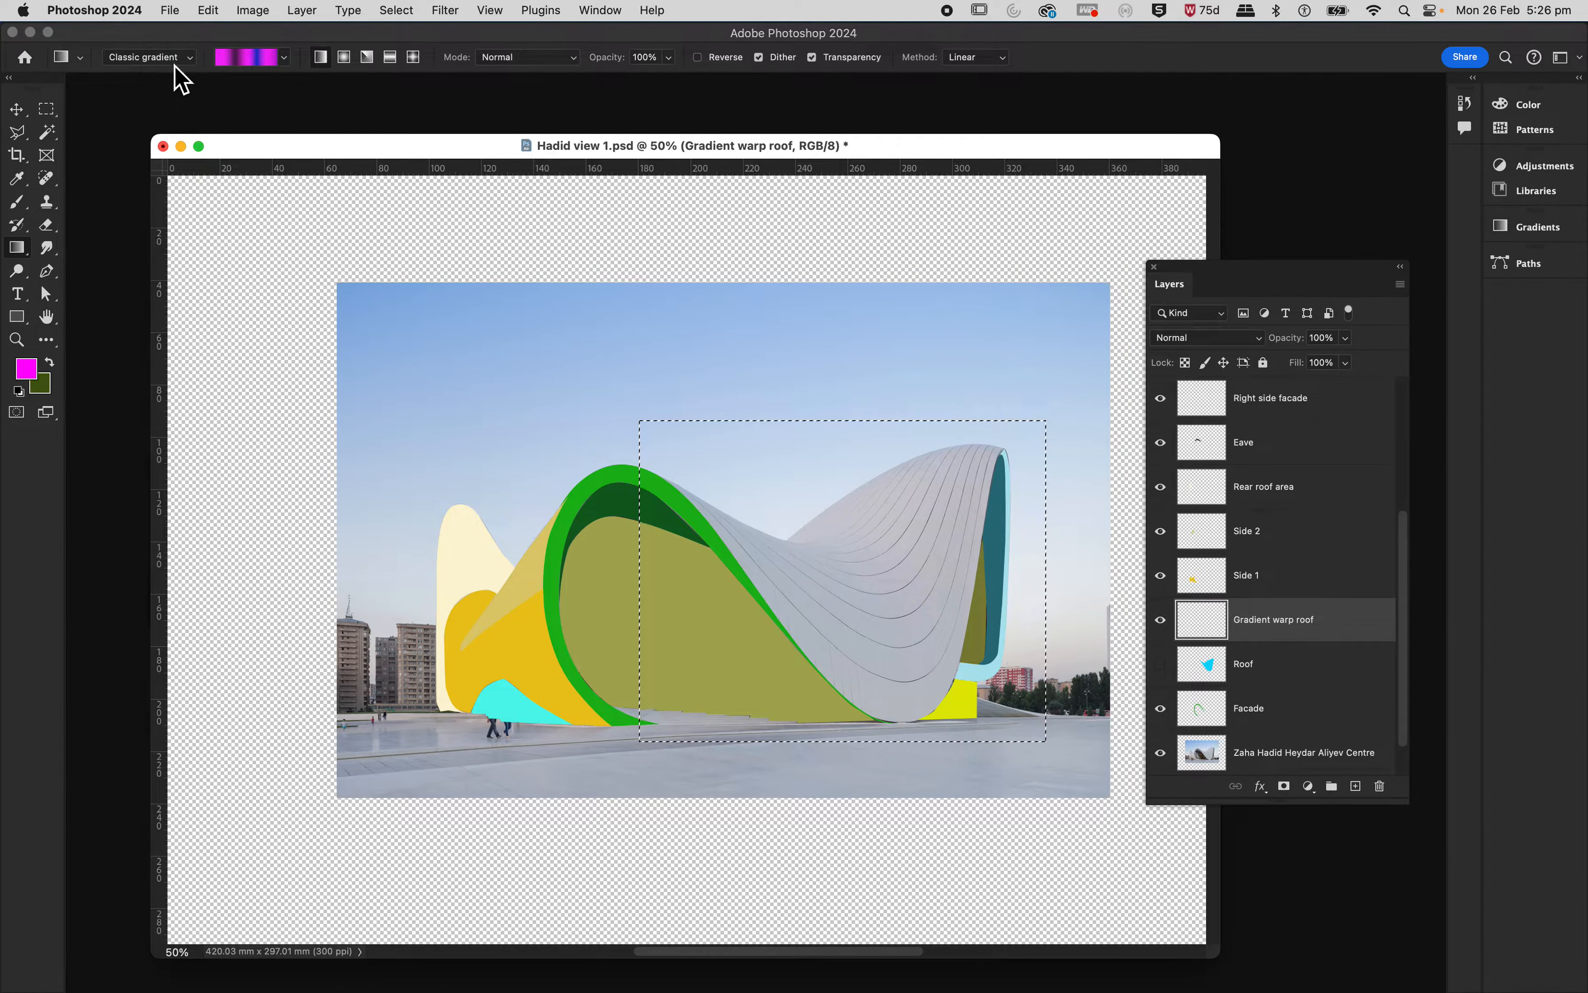
left_click(252, 58)
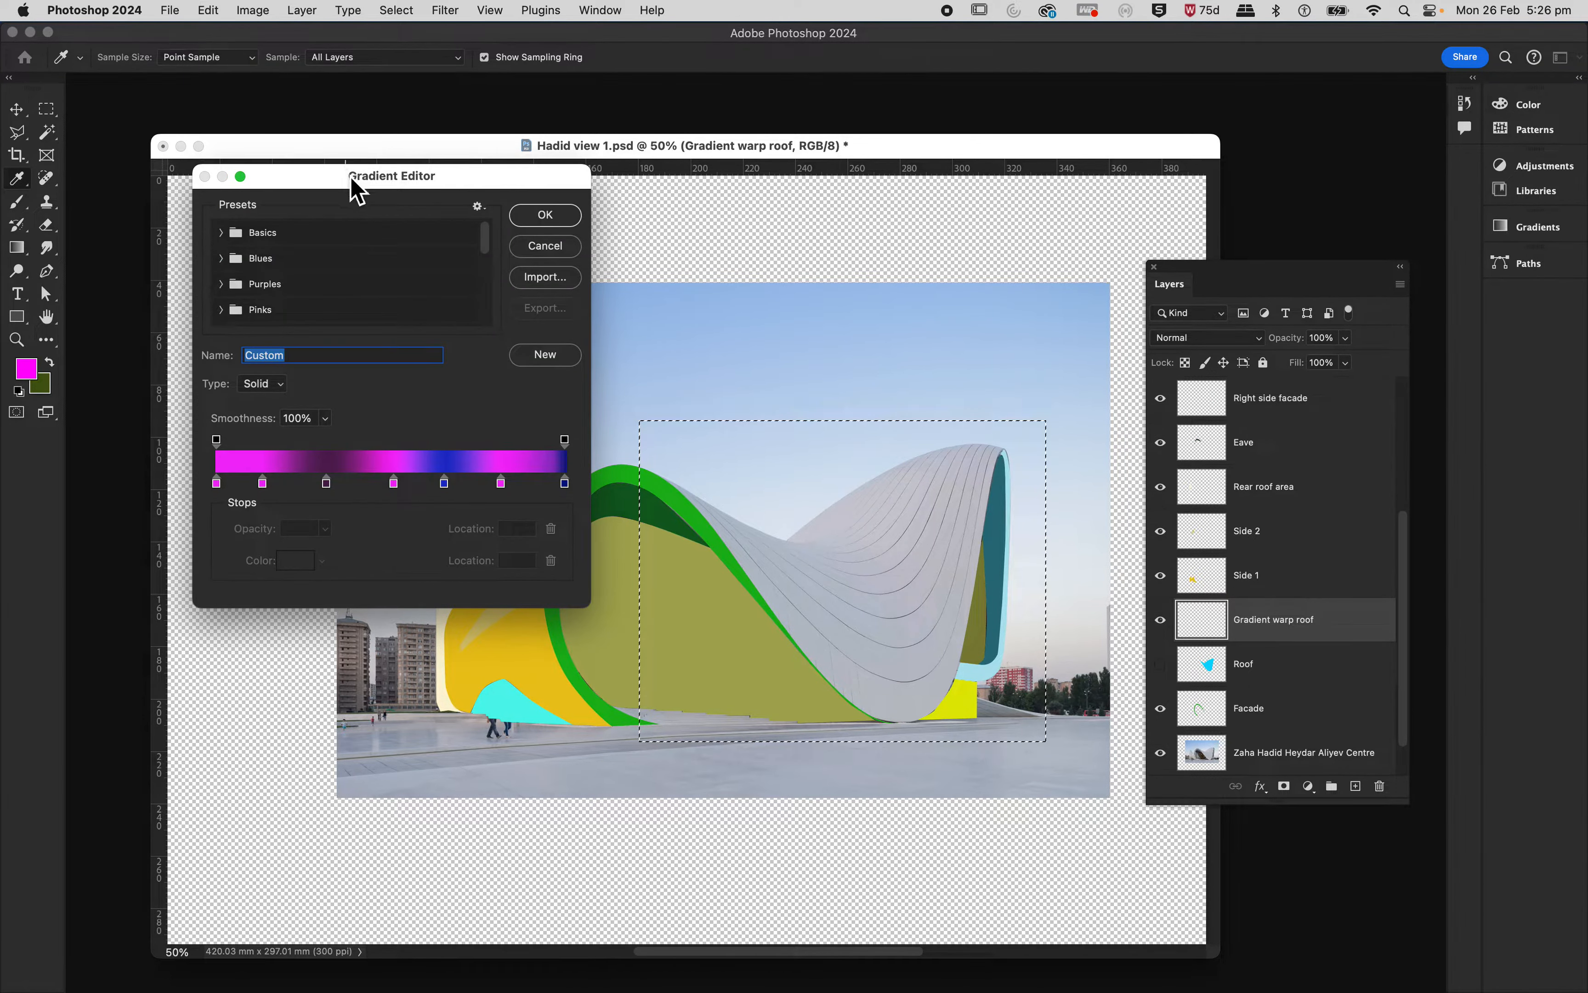
left_click_drag(354, 187, 276, 184)
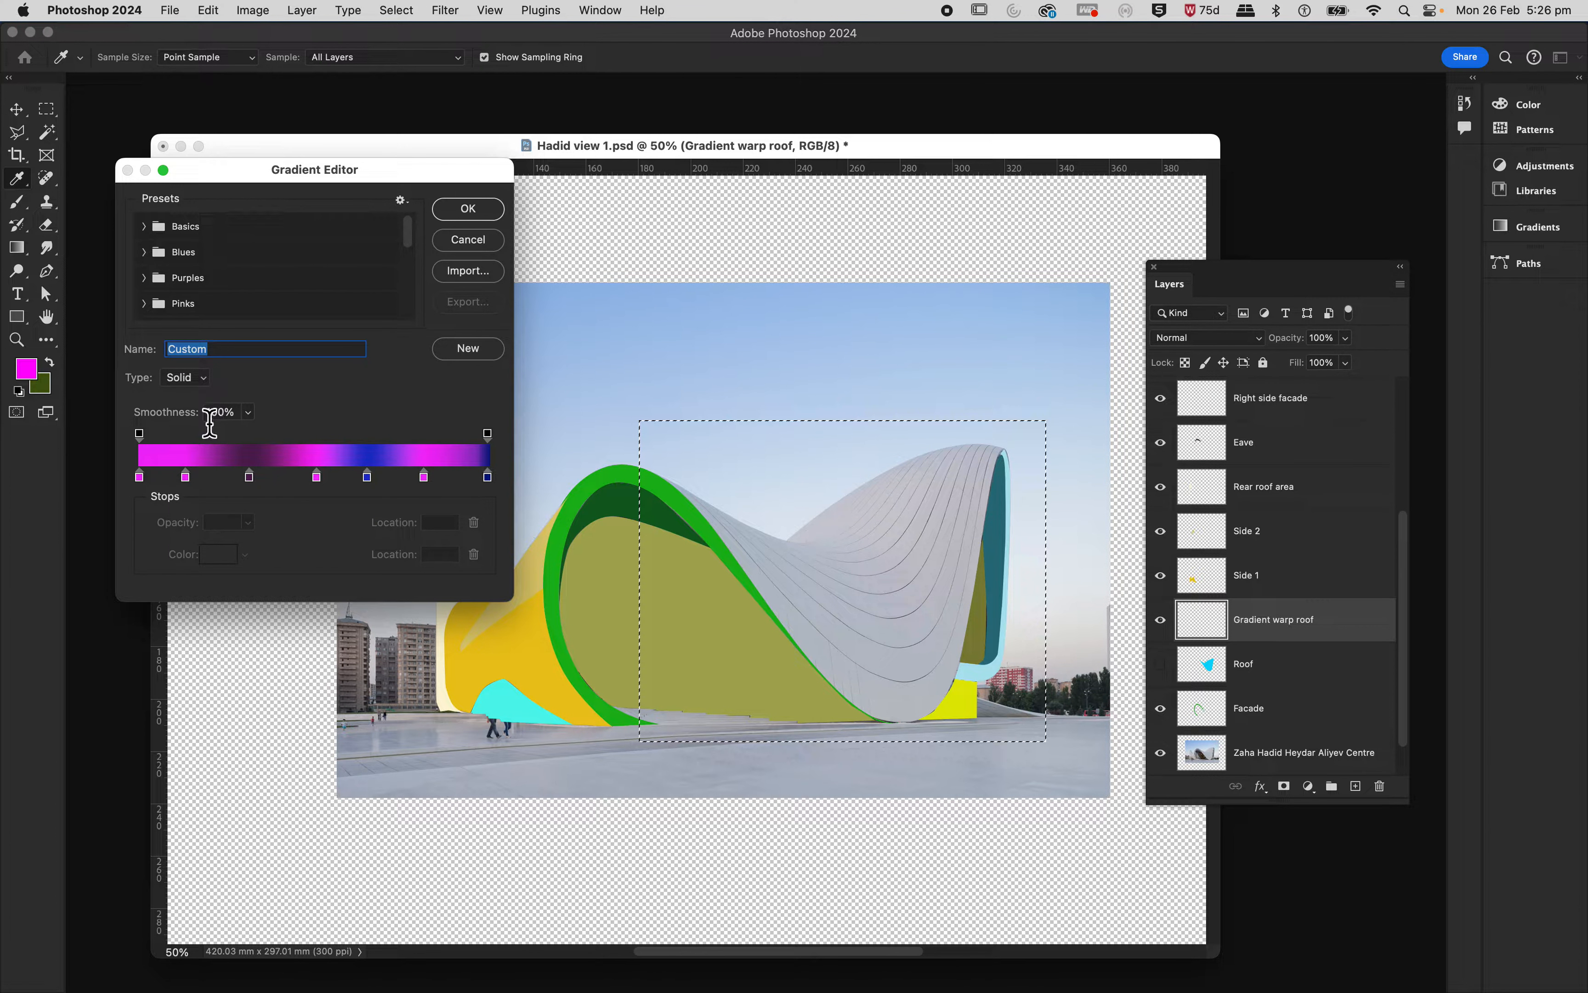
Step: Try the Purple_07 and Purple_08 gradient presets from the Purples group
left_click(152, 282)
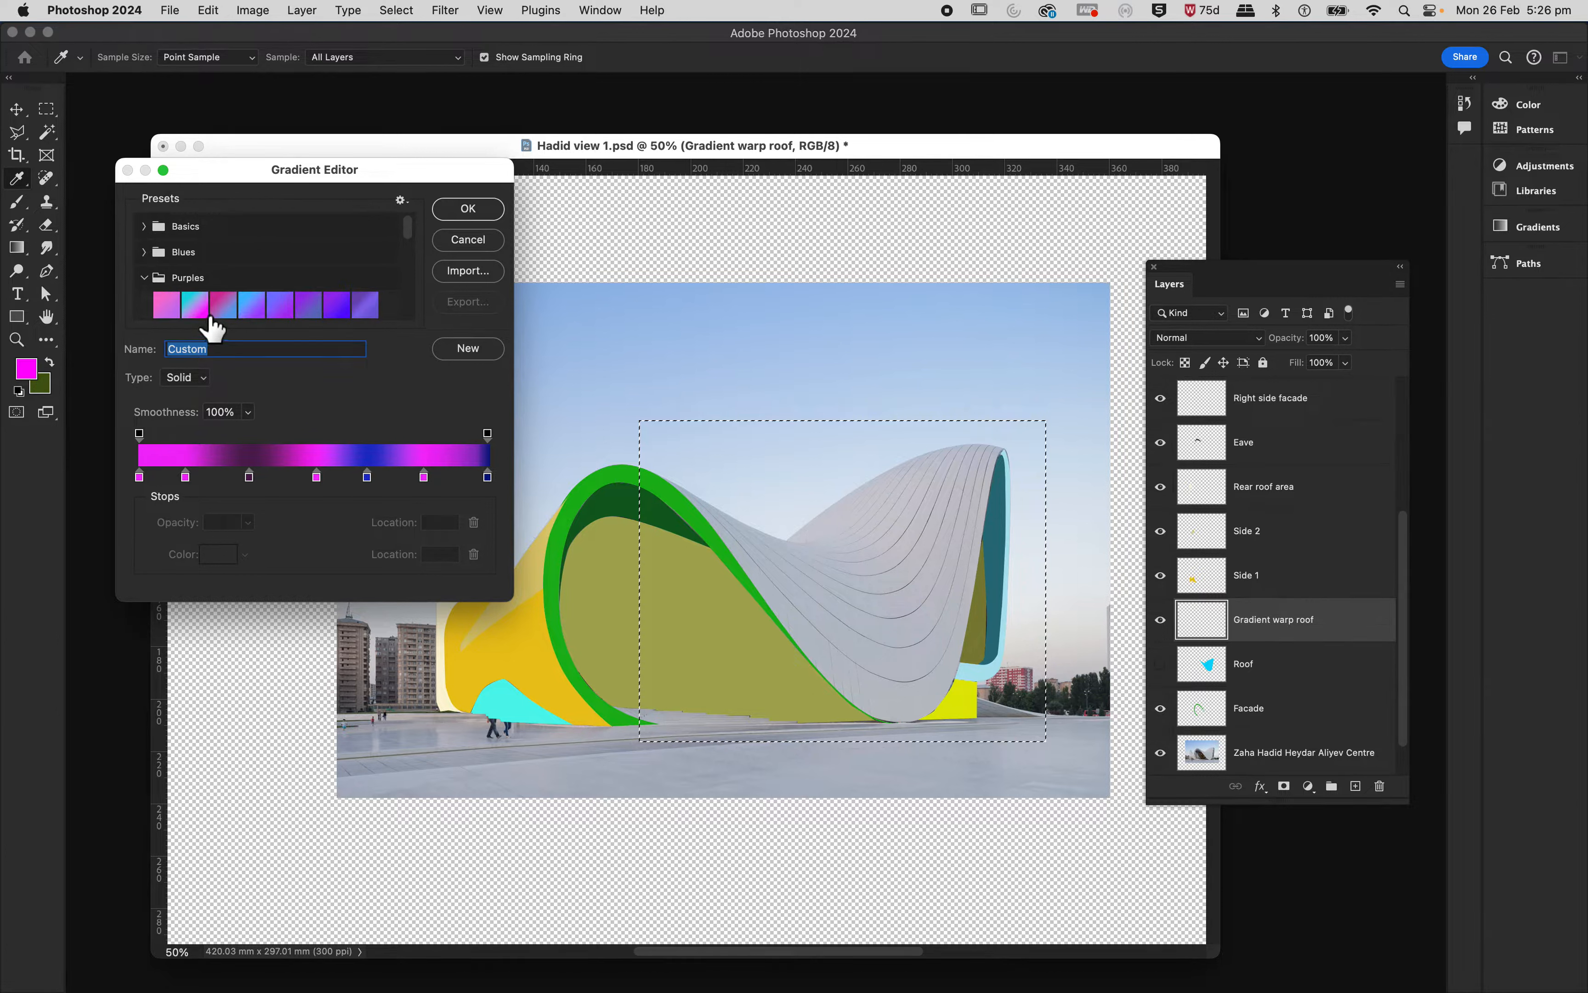
left_click(339, 306)
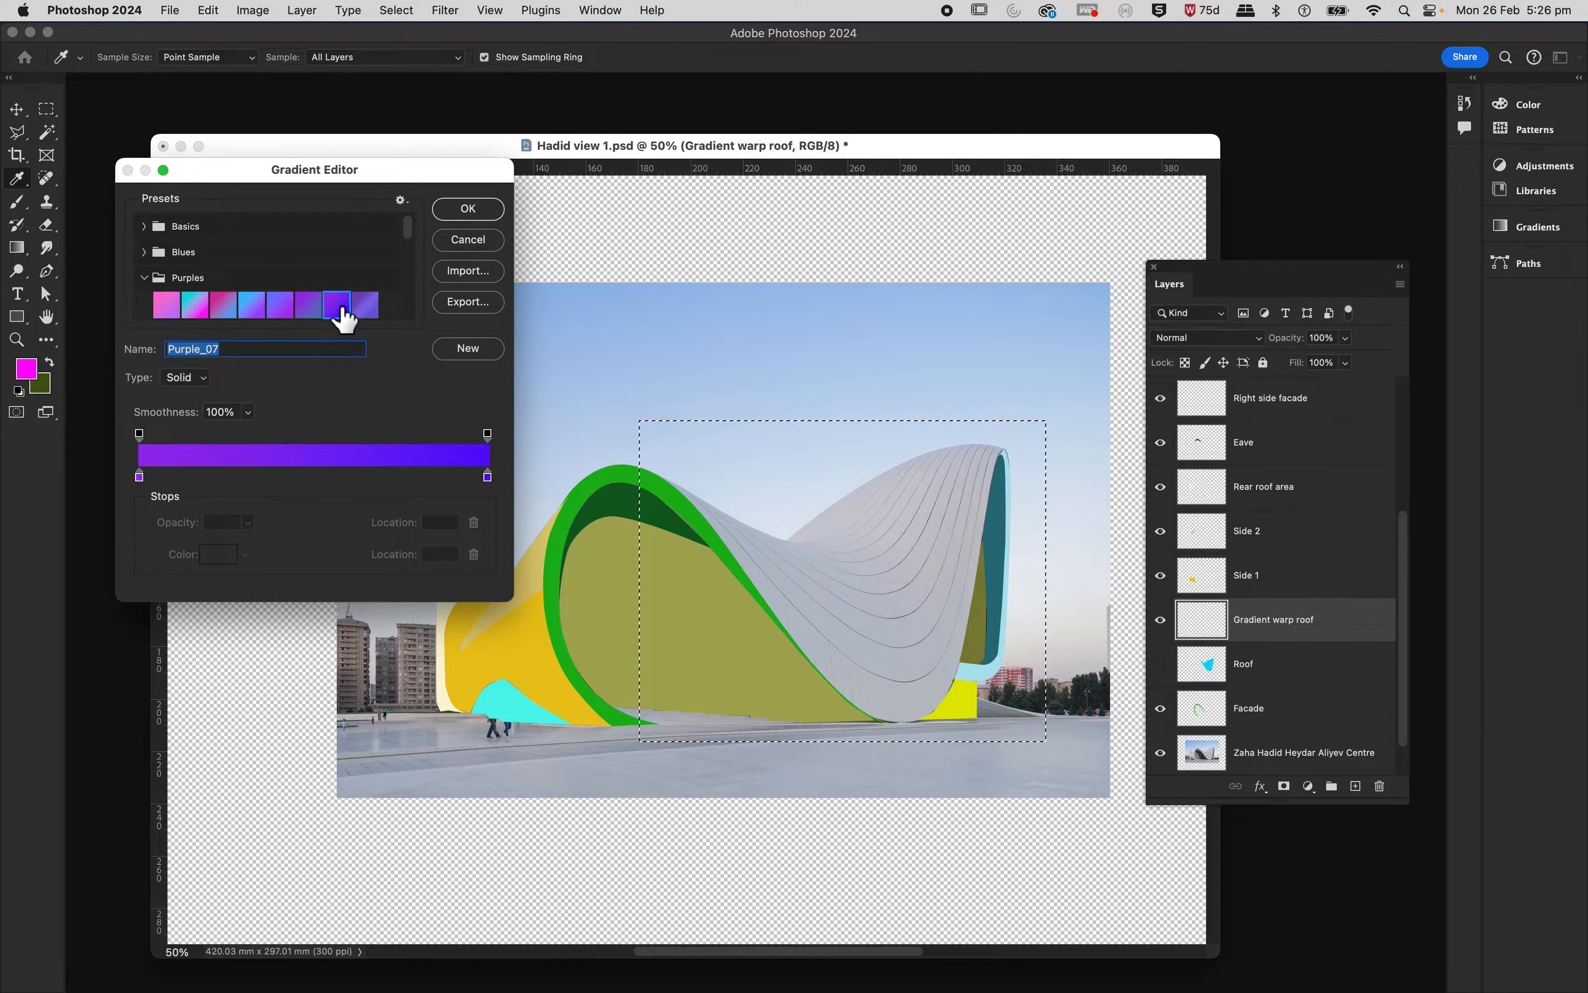
left_click(368, 308)
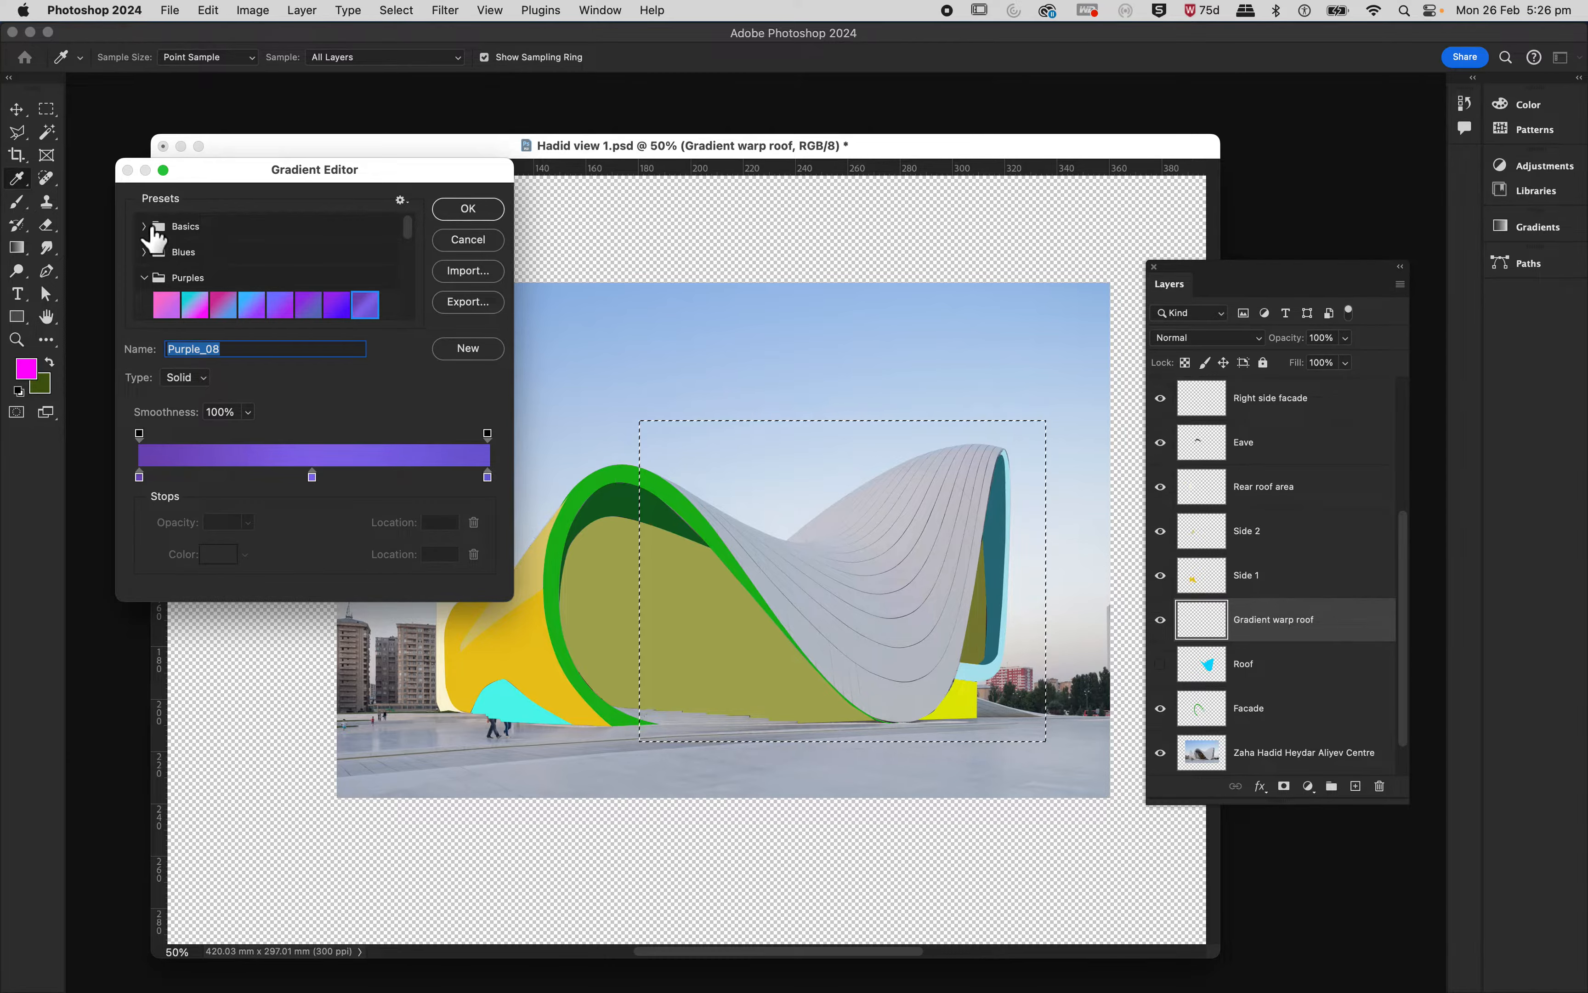
Step: Load the fifth Basics gradient preset and recolour its stops at 0% and 8% with greys sampled from the roof's left slope
left_click(147, 227)
left_click(279, 255)
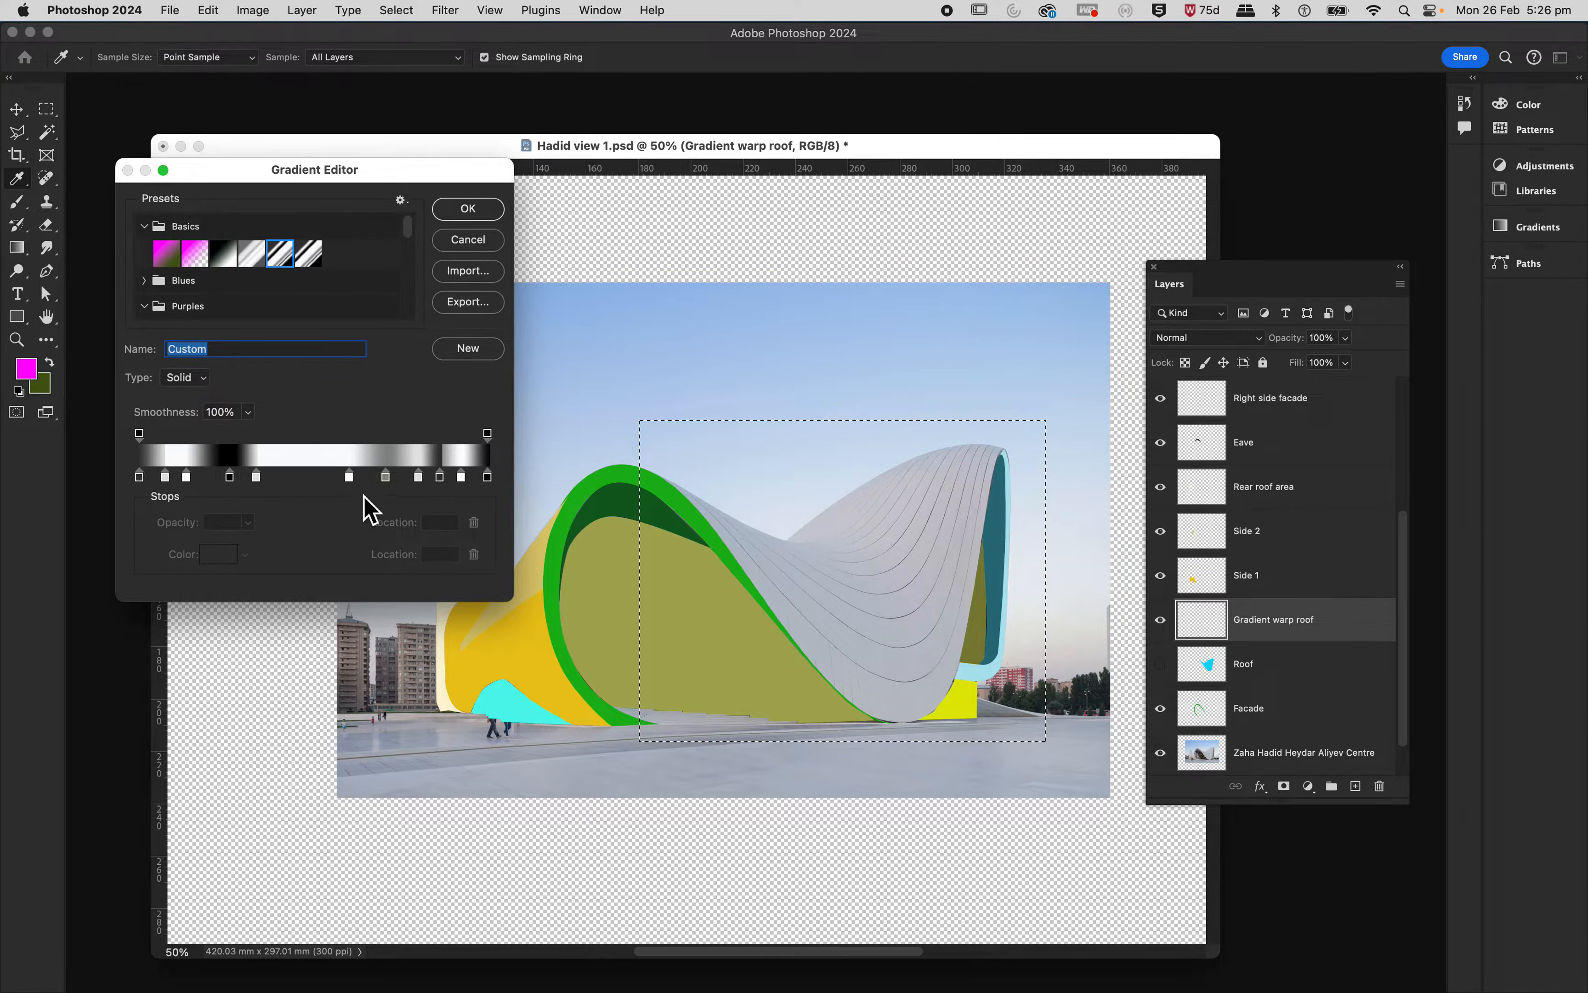
left_click(139, 478)
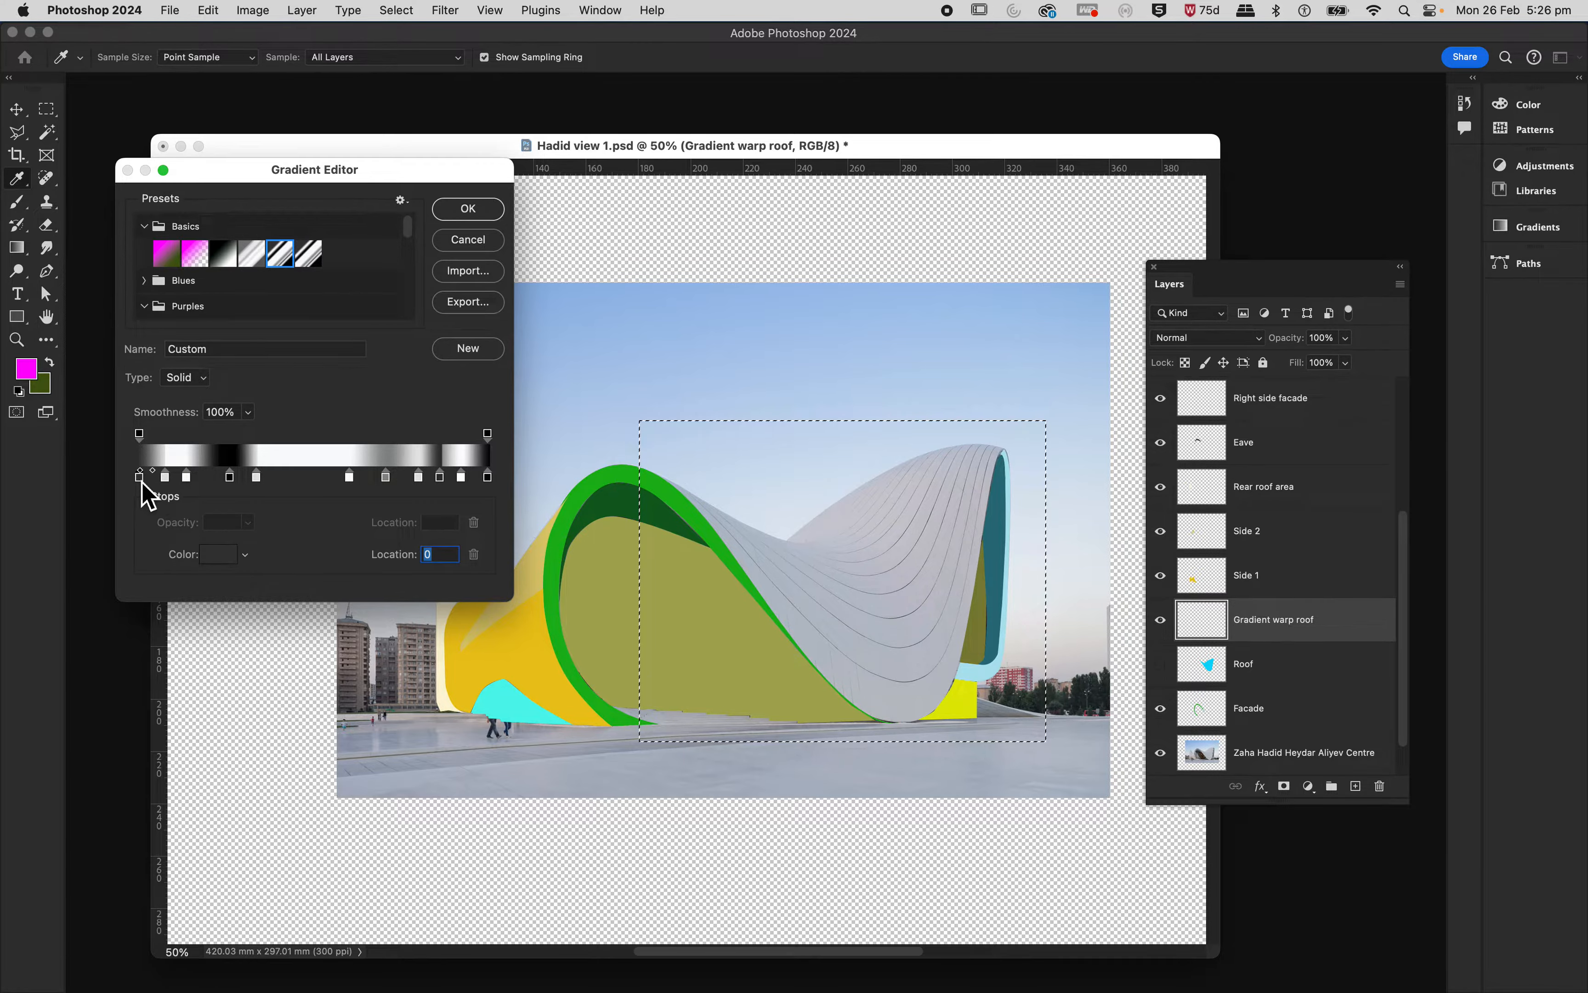
left_click(708, 523)
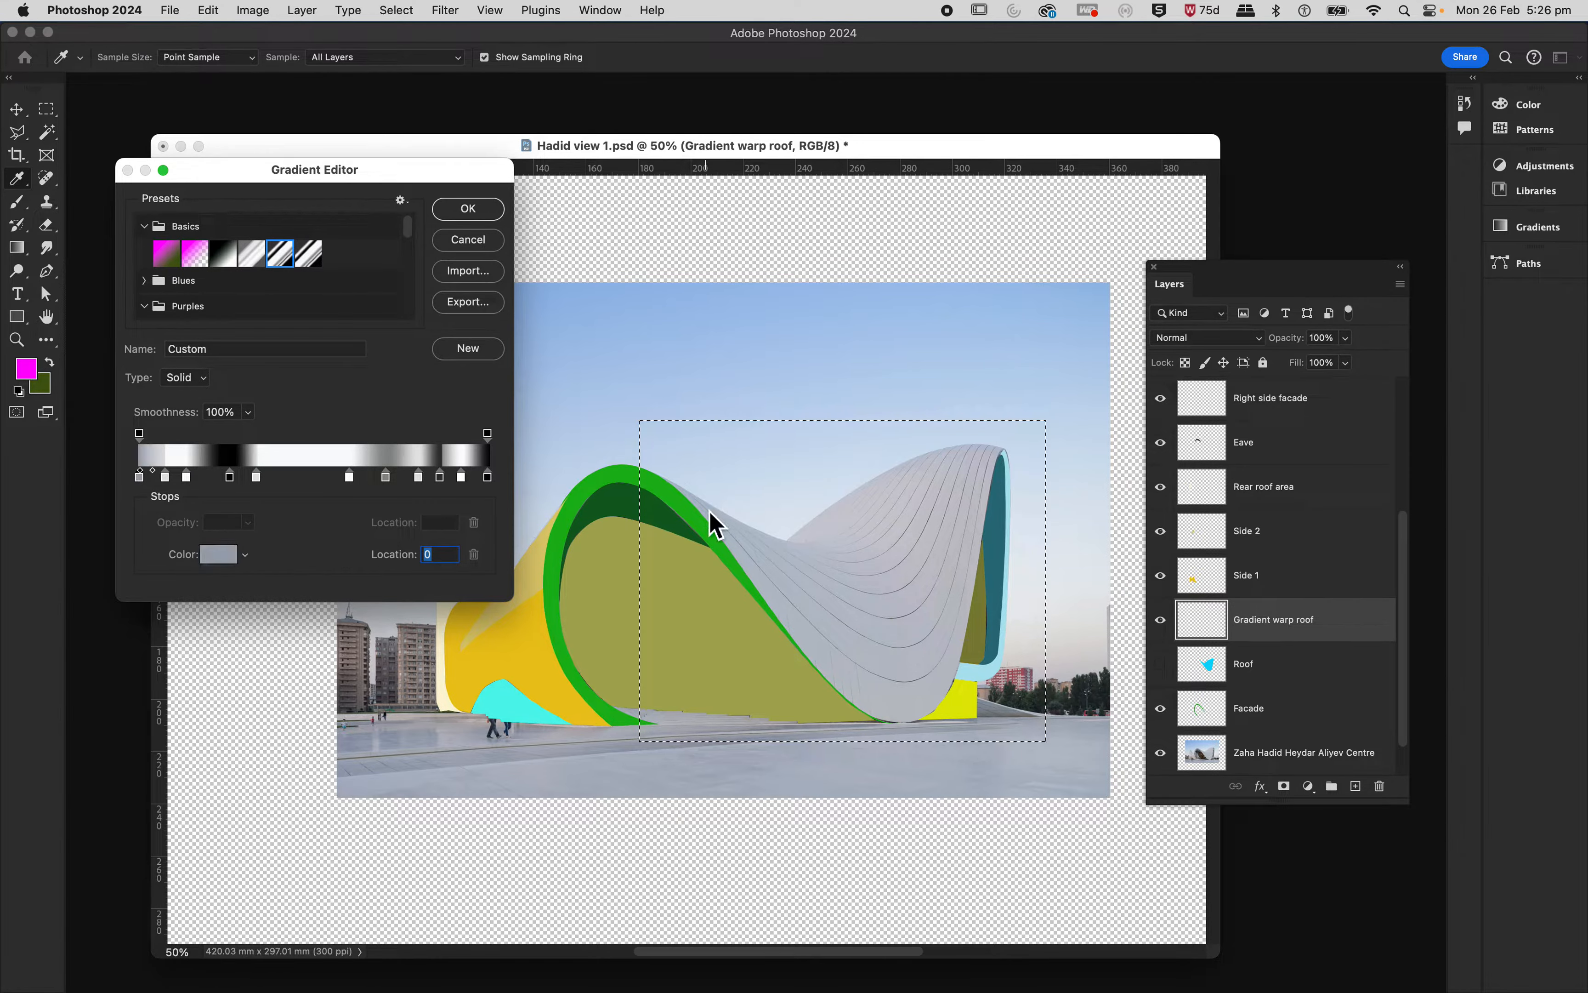
left_click(164, 477)
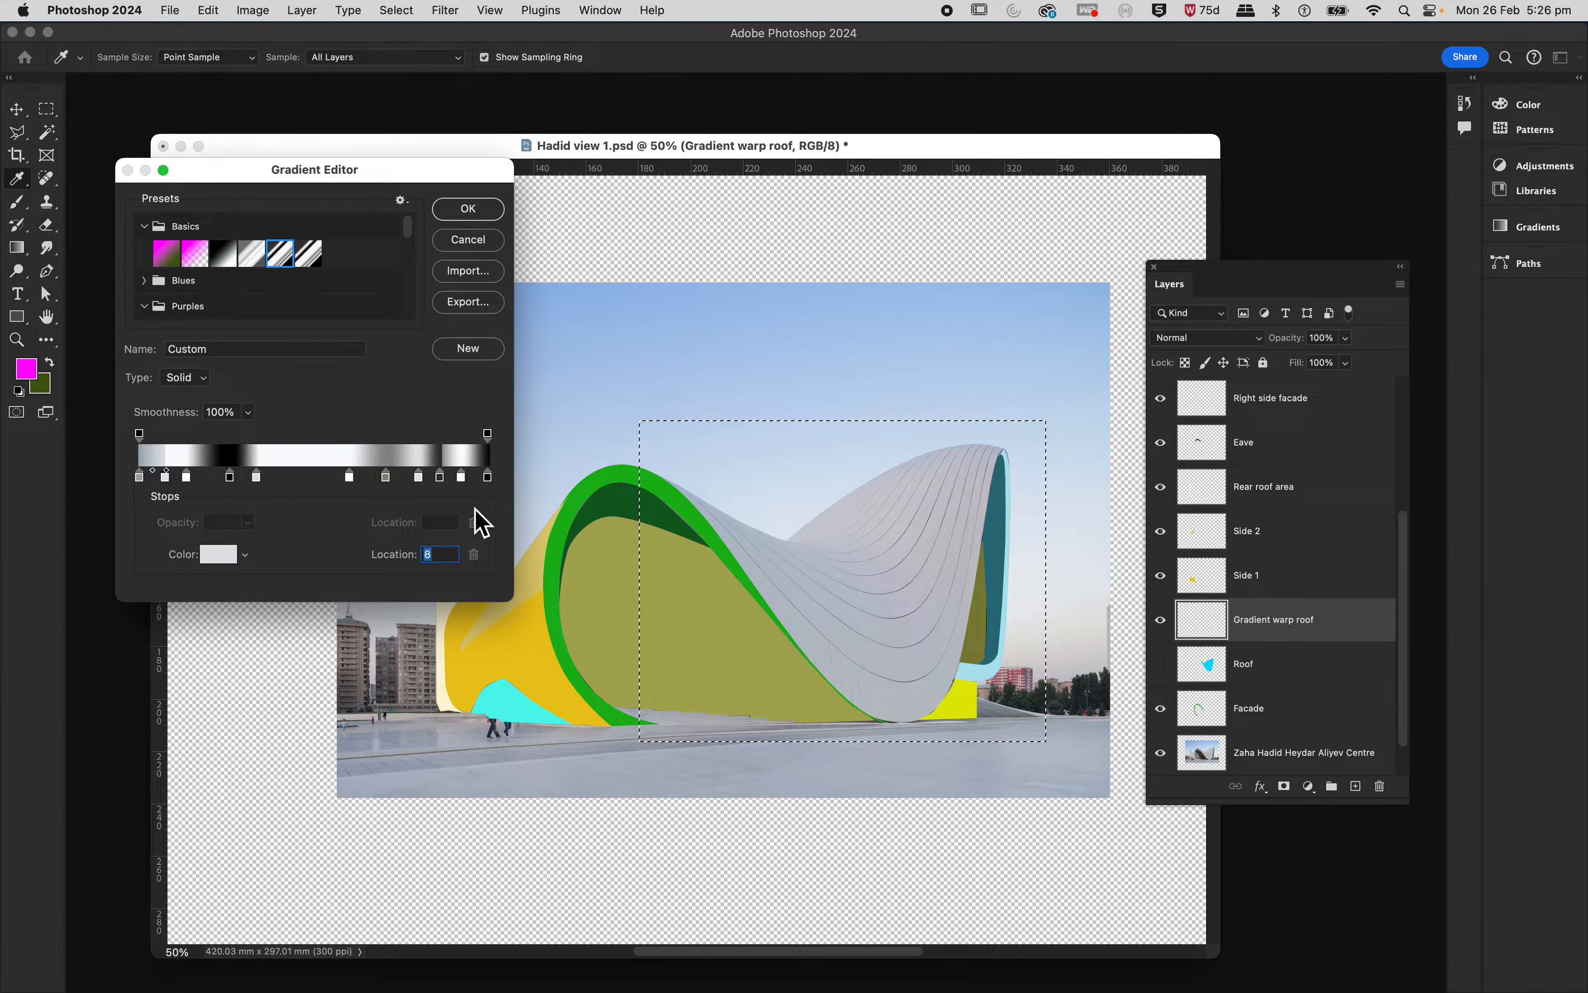
left_click(769, 556)
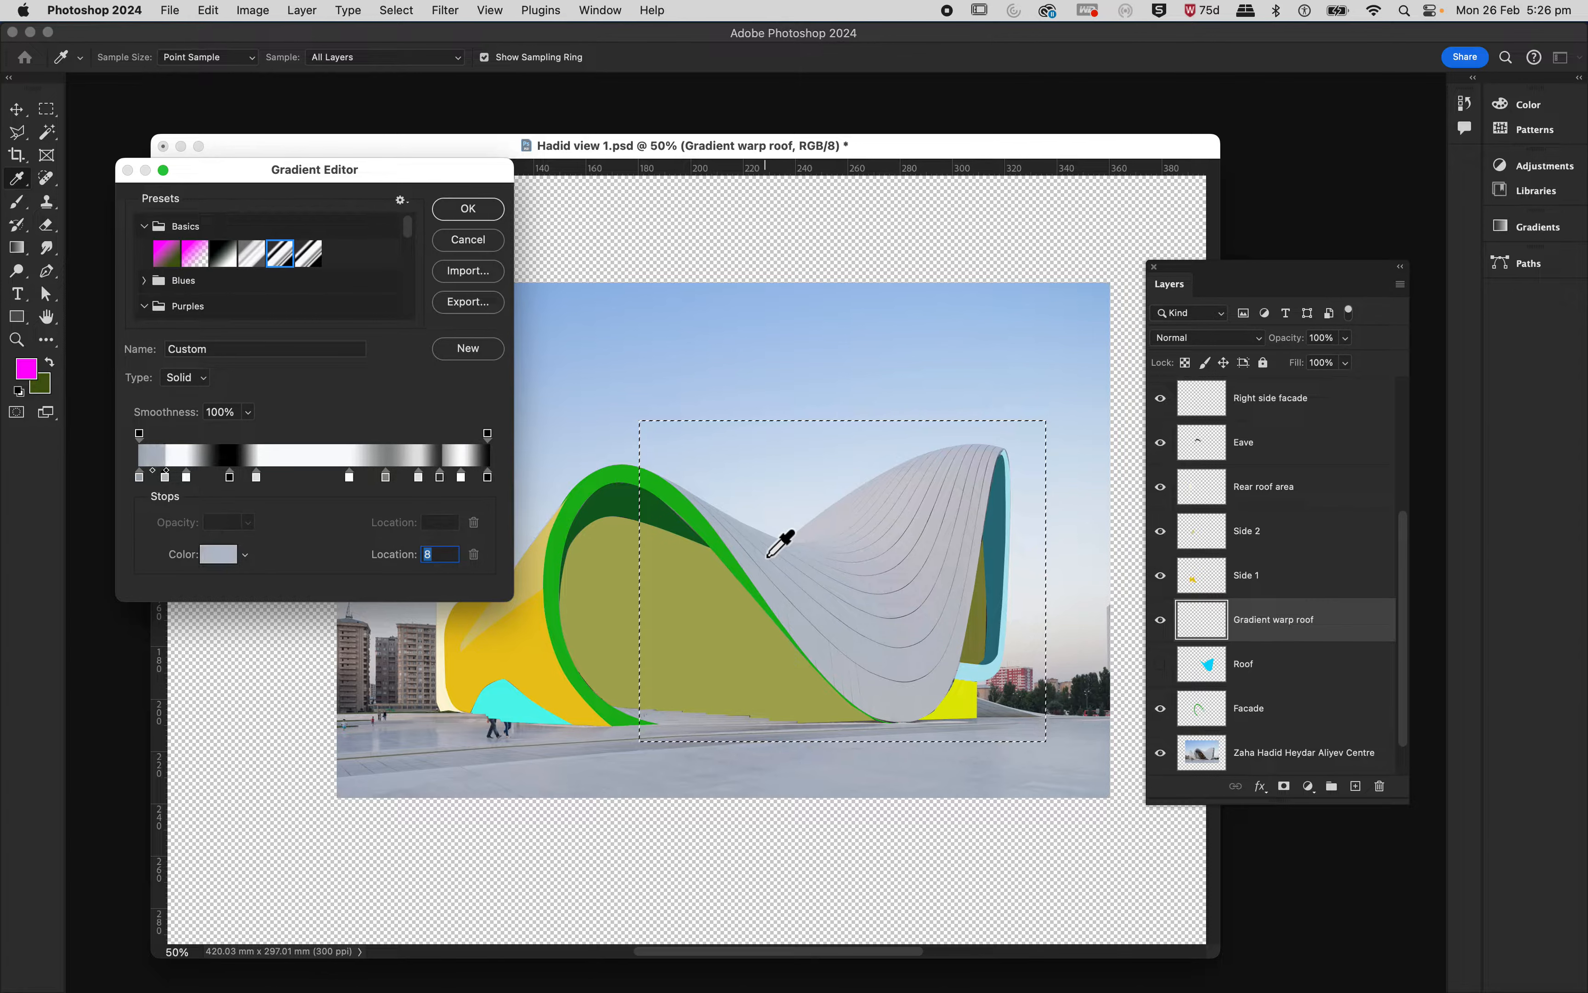
Step: Recolour the gradient stops at 14%, 26% and 33% with greys sampled across the roof's rising middle section
left_click(188, 477)
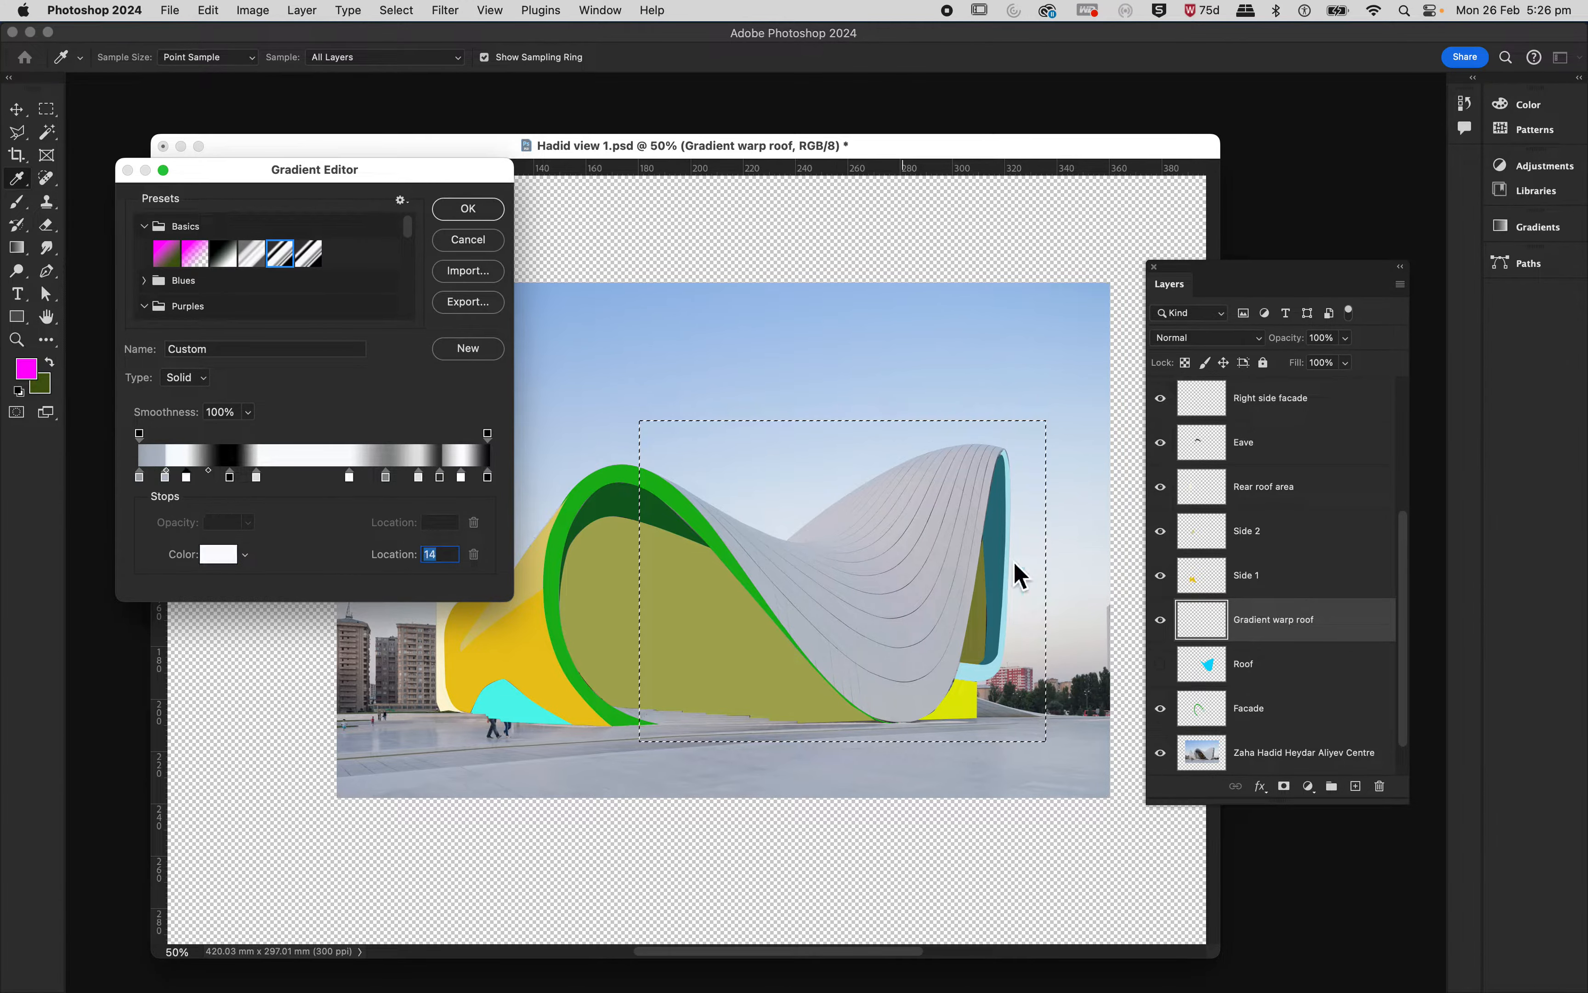
left_click(830, 540)
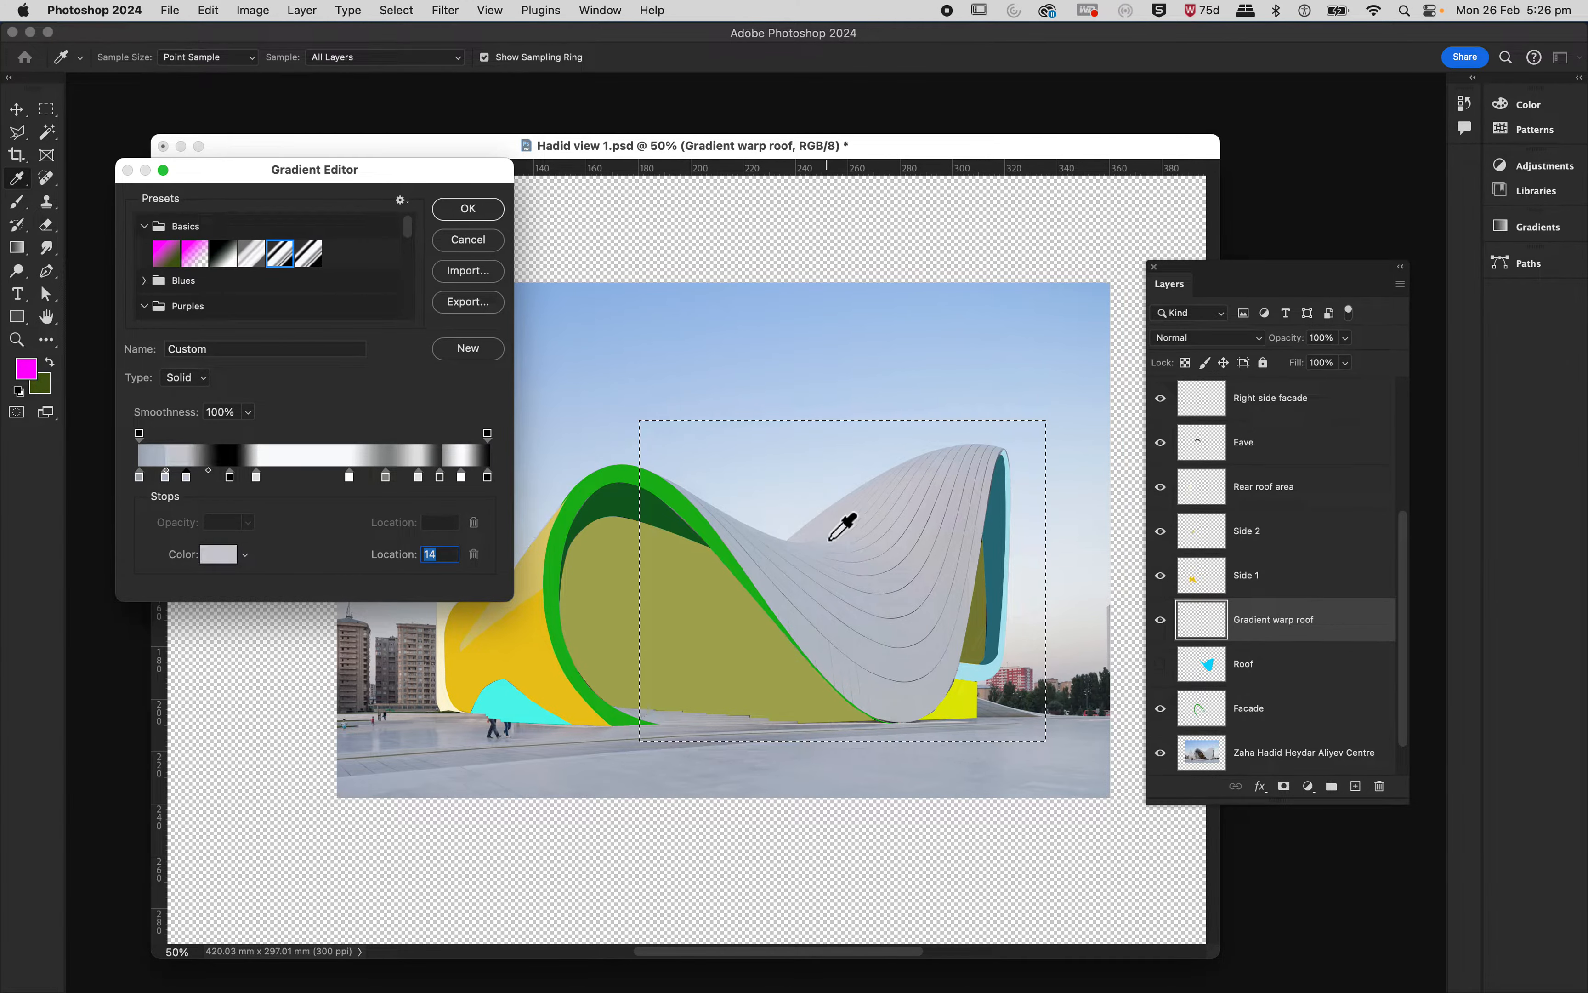
left_click(229, 477)
left_click(905, 525)
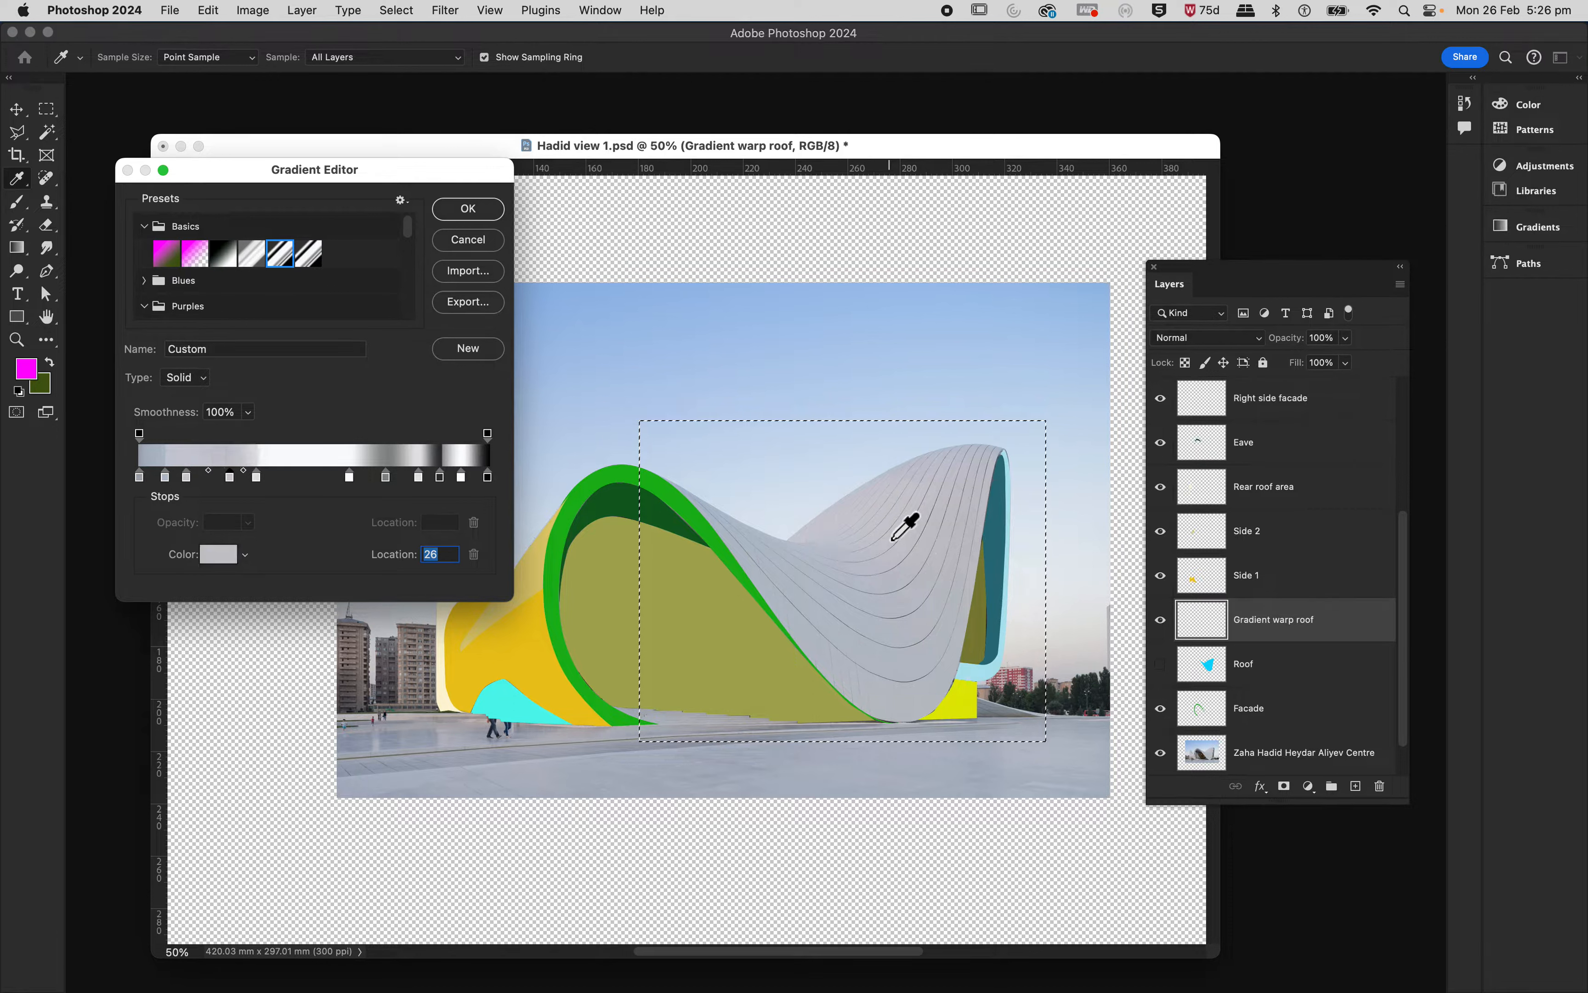
left_click(258, 478)
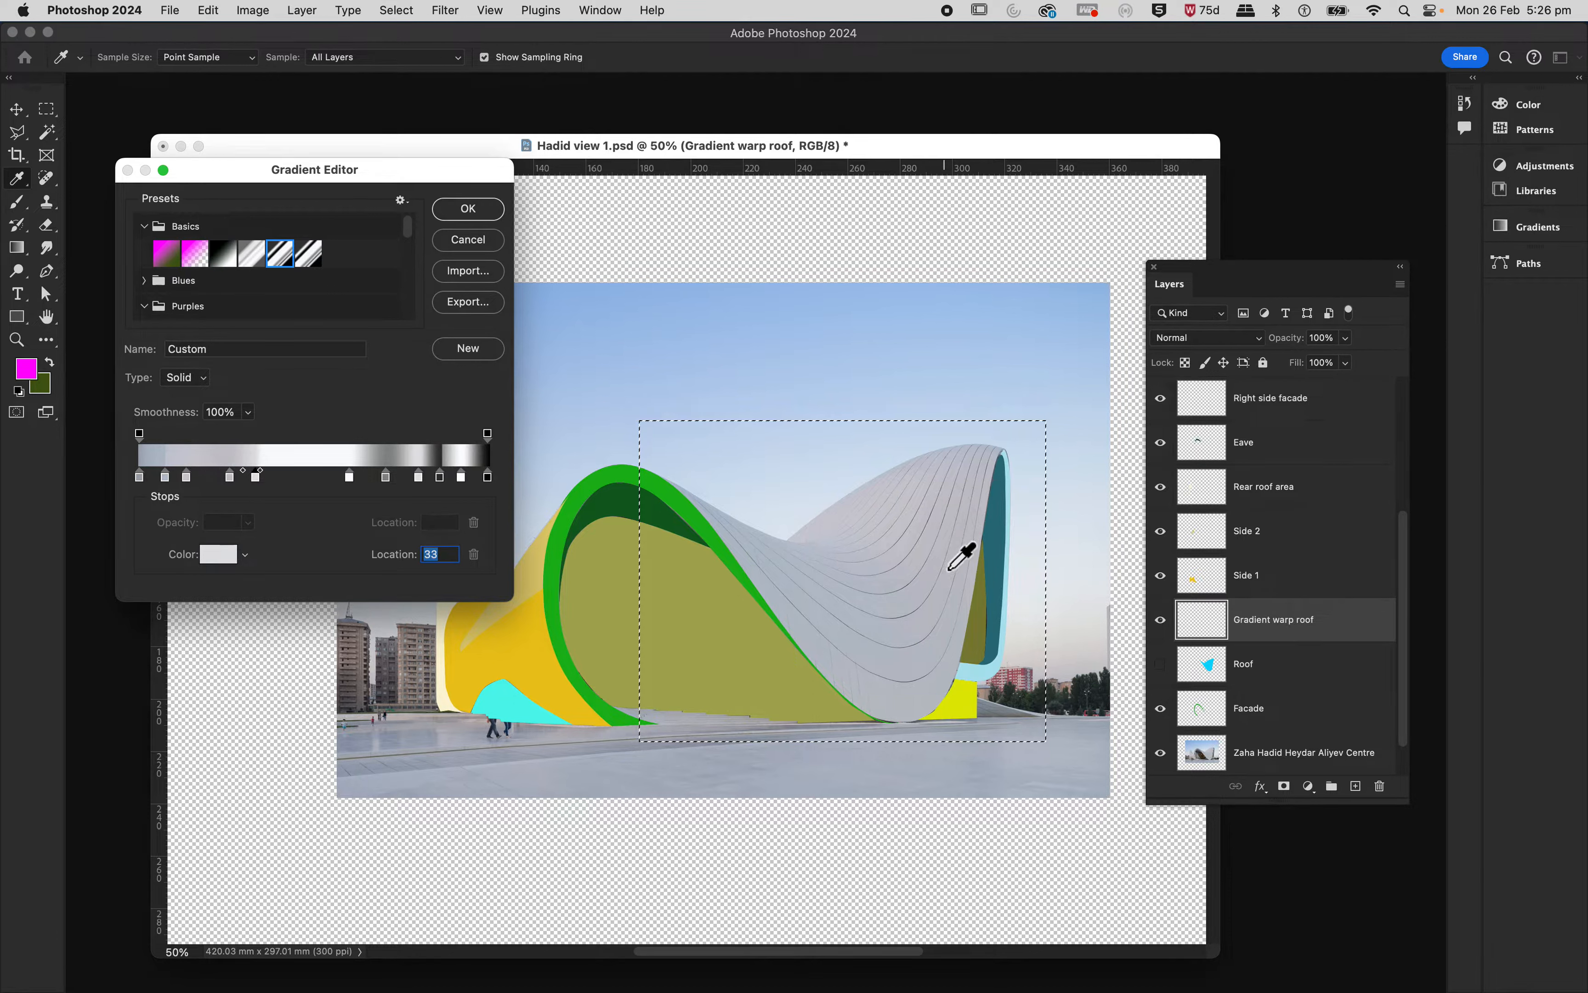
left_click(923, 542)
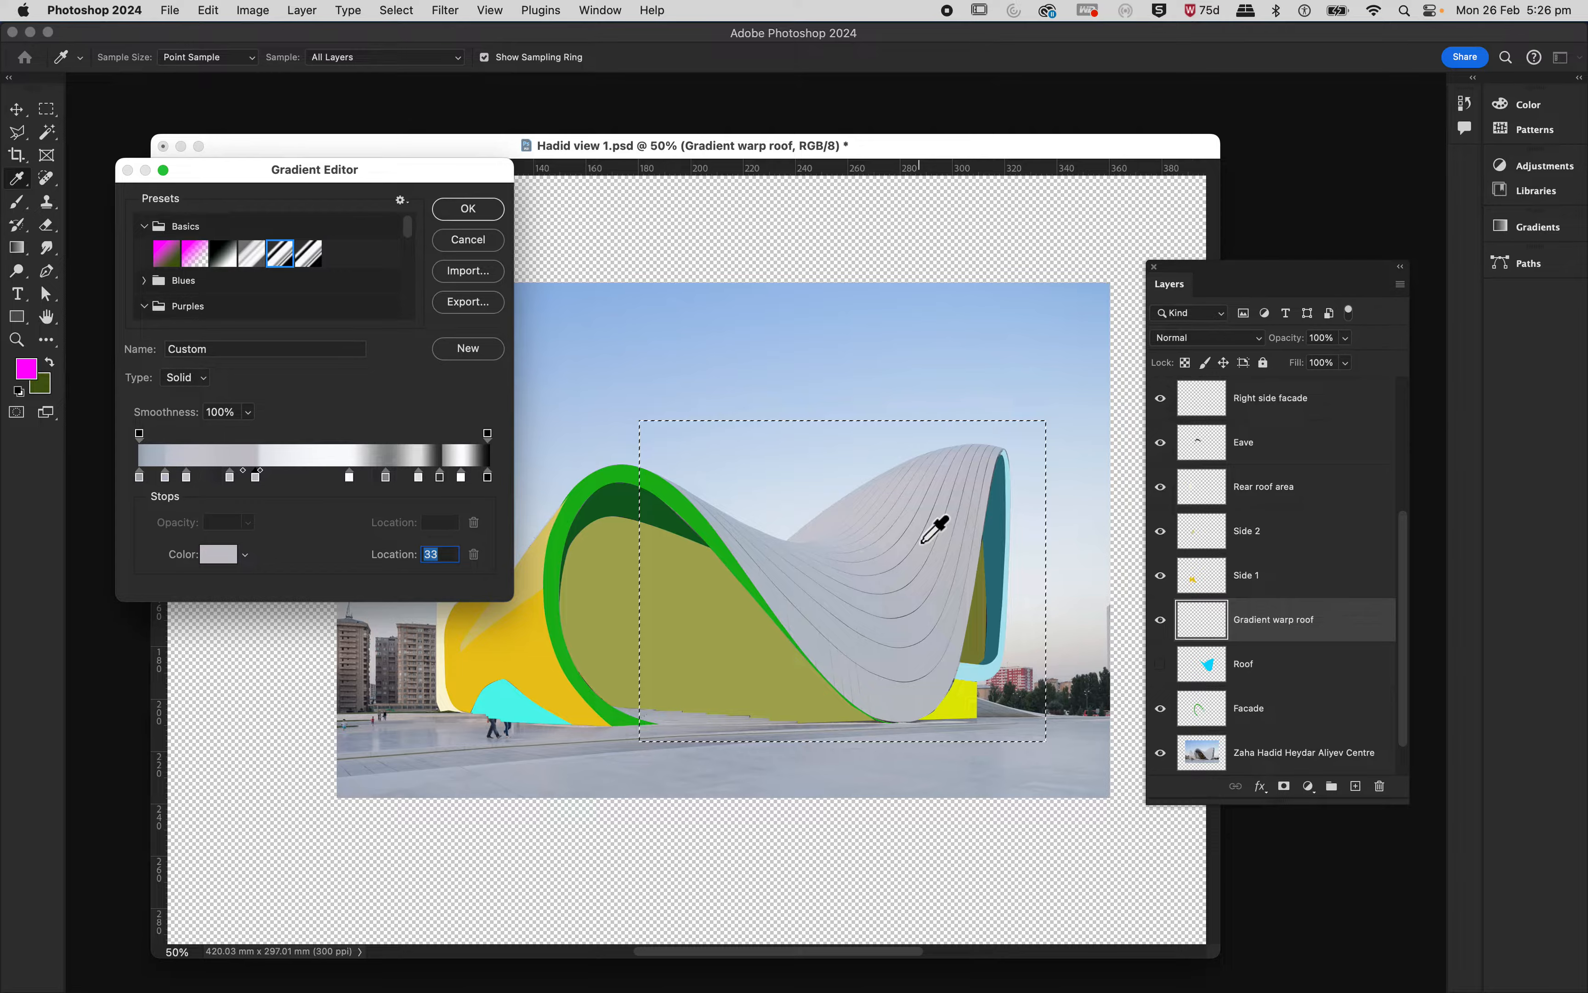
Step: Recolour the gradient stops at 60%, 71% and 80% with greys sampled across the roof's right slope
left_click(350, 478)
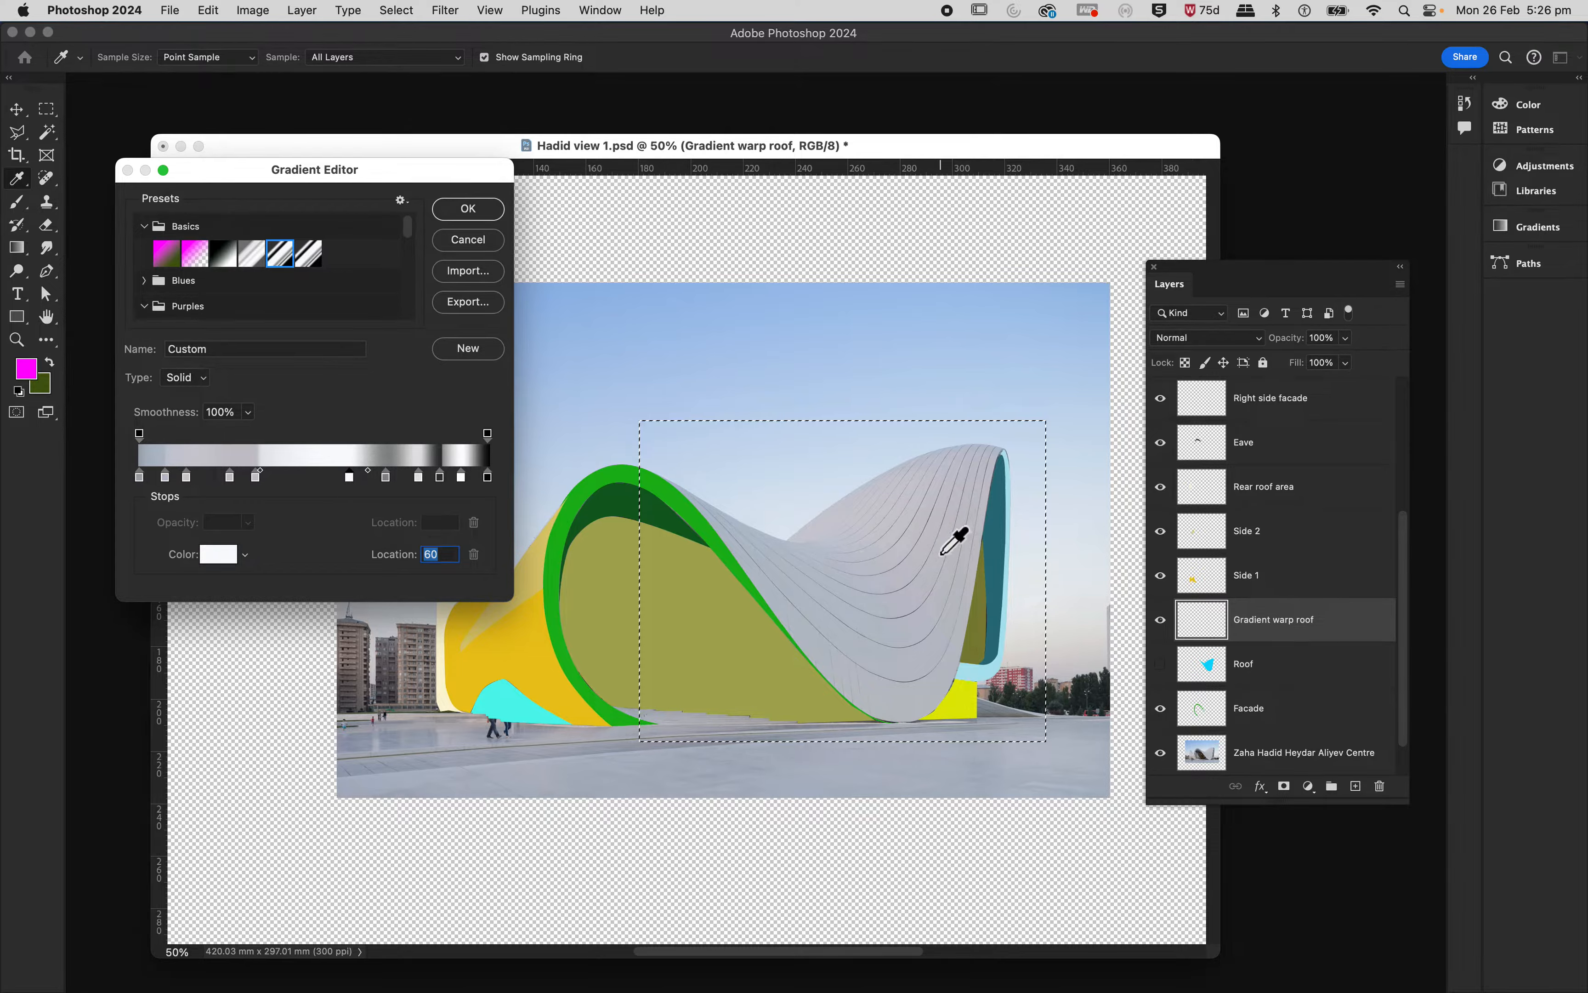
left_click(931, 563)
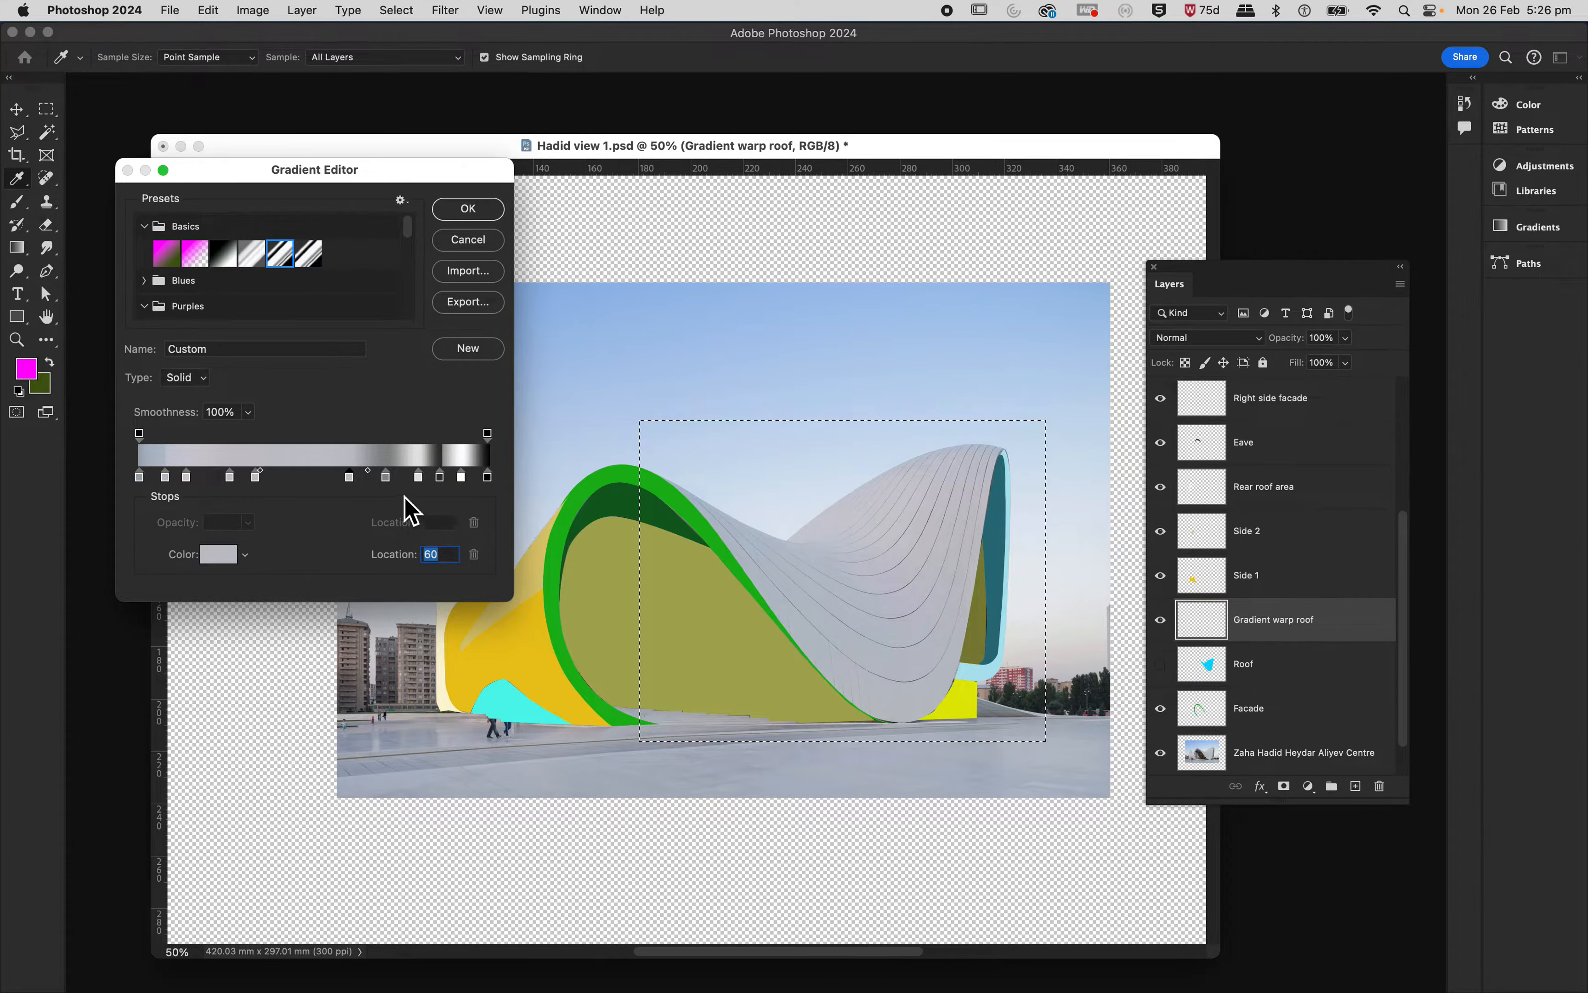
left_click(388, 479)
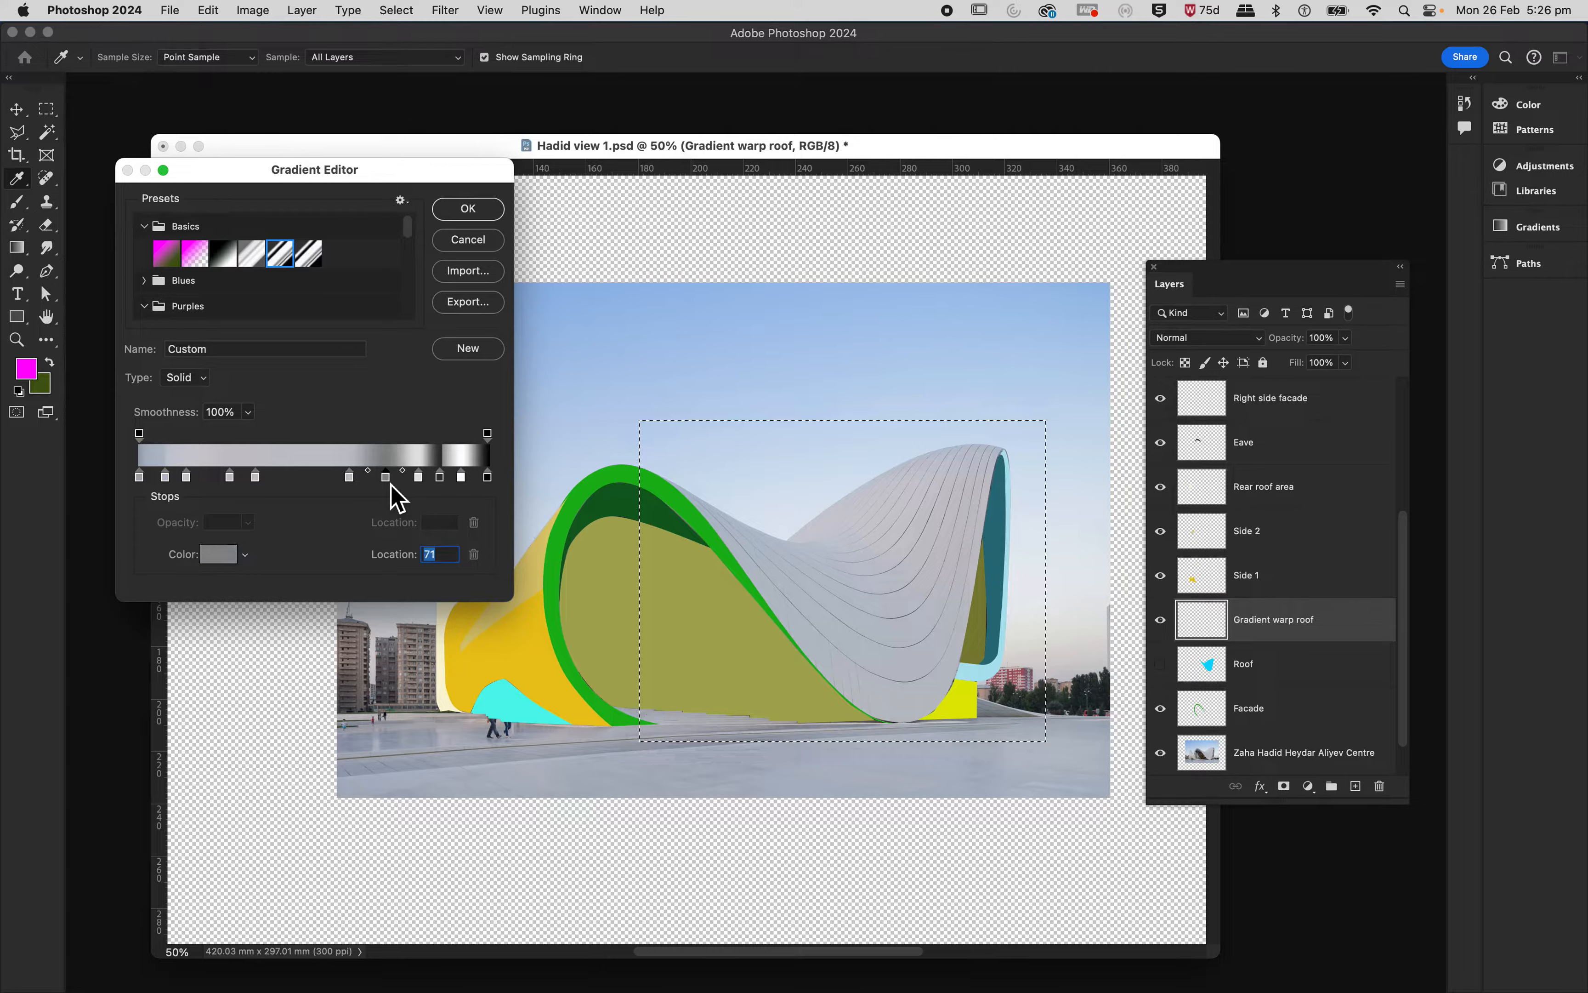
left_click(936, 583)
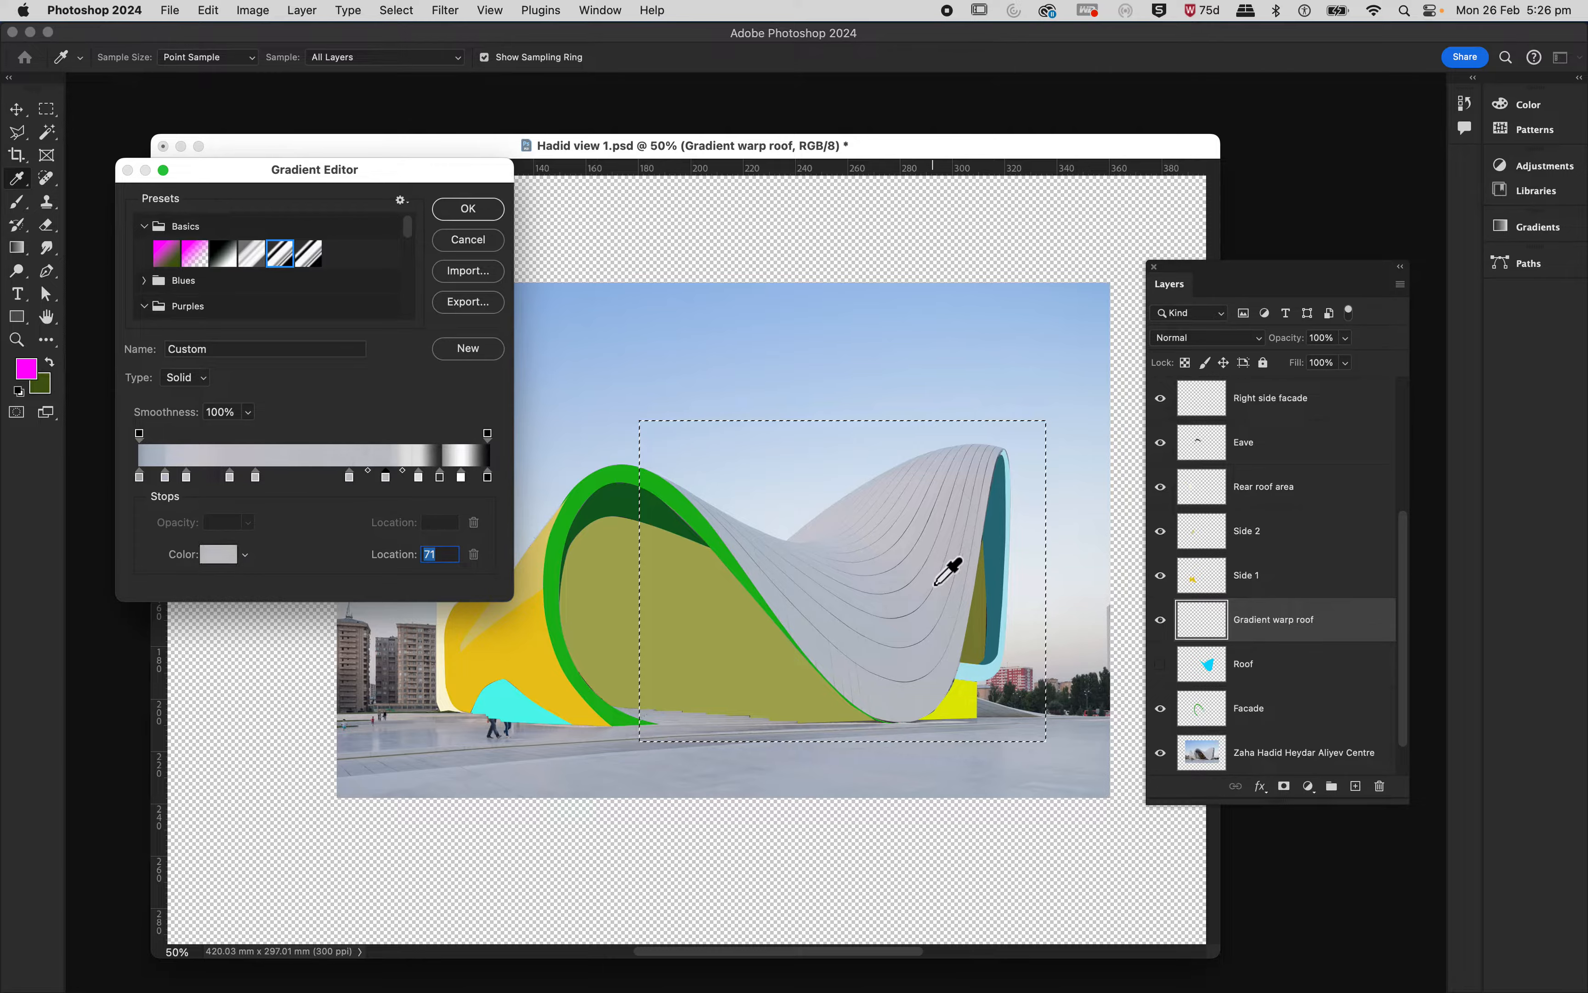
left_click(418, 478)
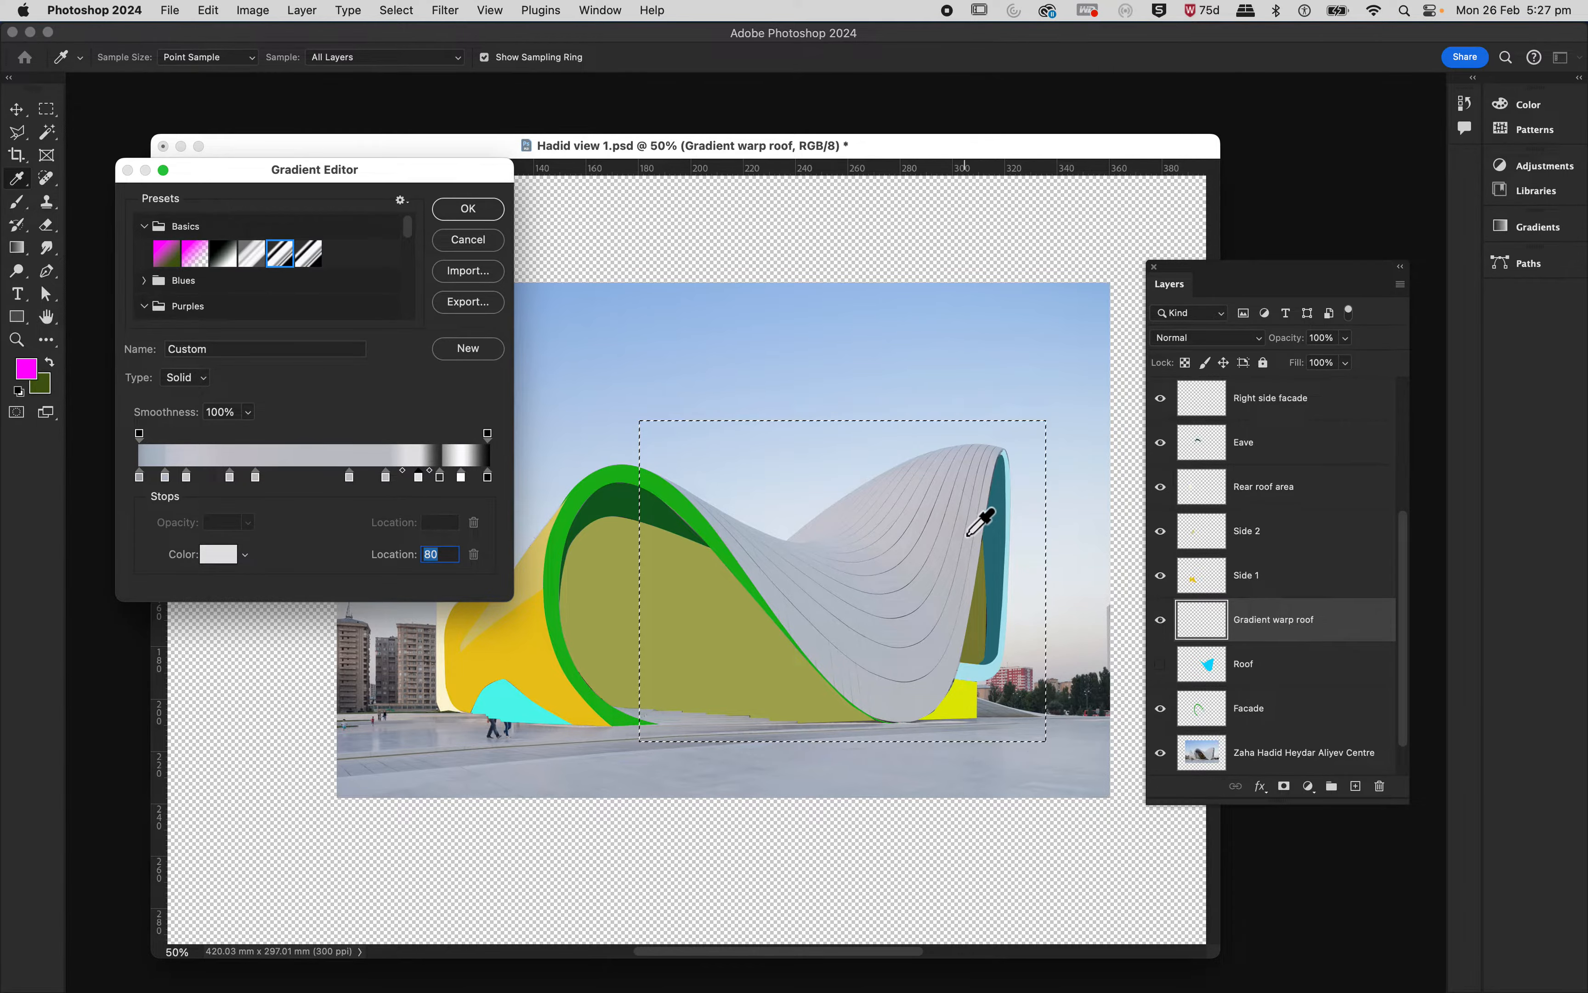
left_click(963, 501)
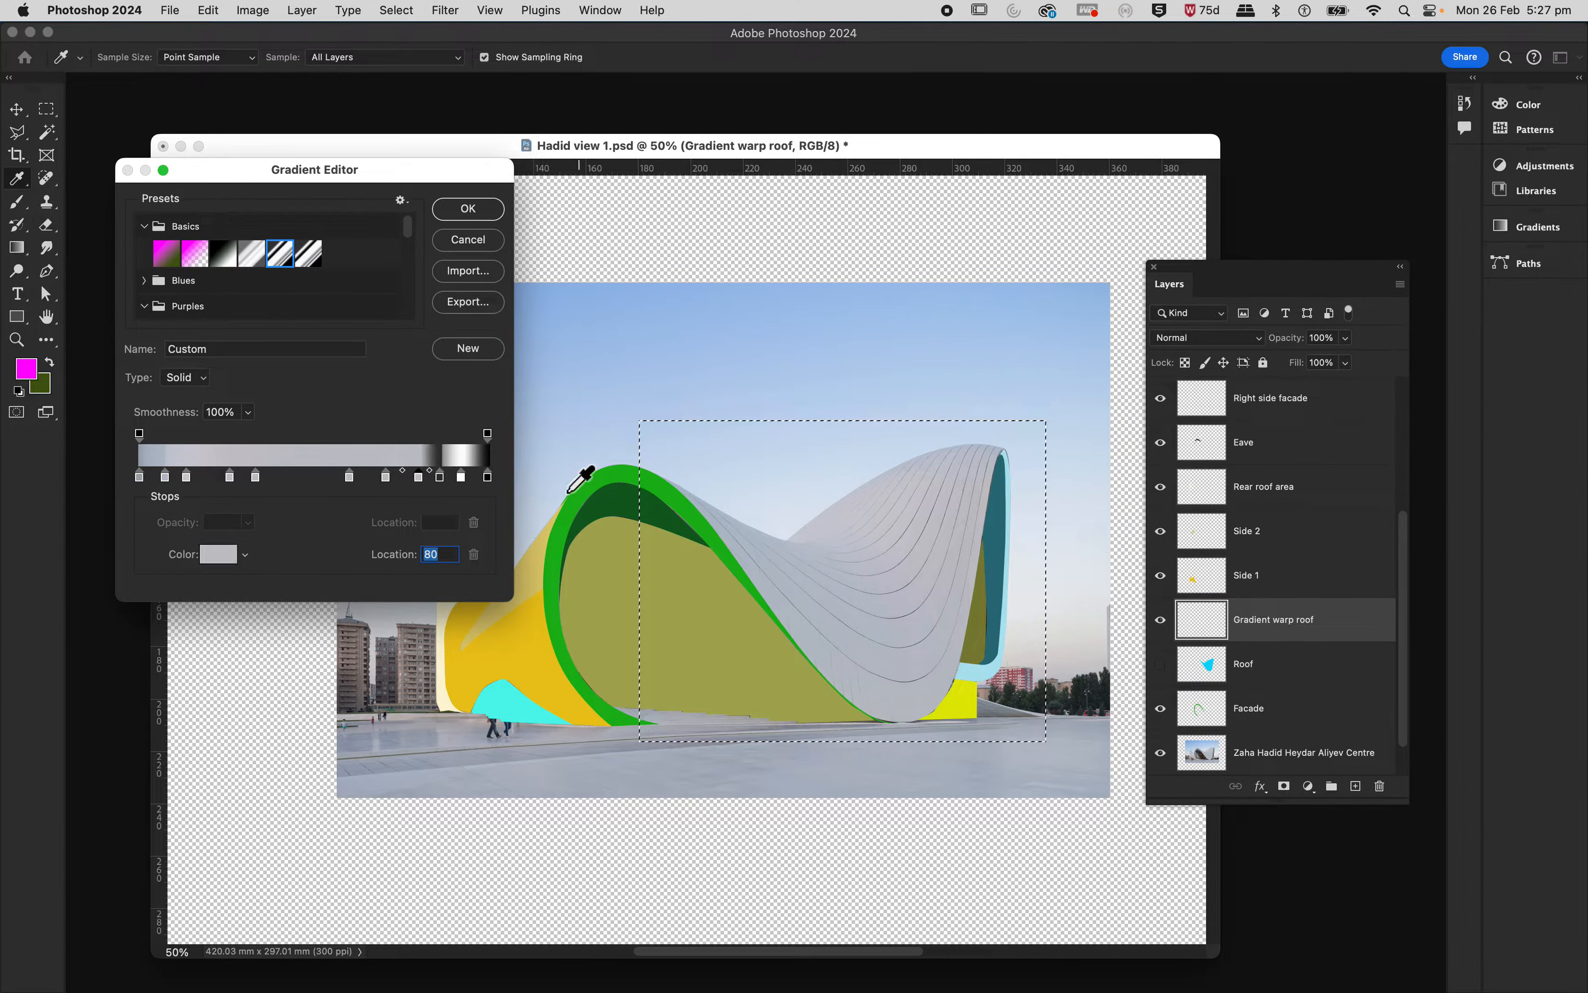
Step: Recolour the 86% gradient stop with a grey sampled from the roof's lower end, and move the white stop to 100%
left_click(440, 478)
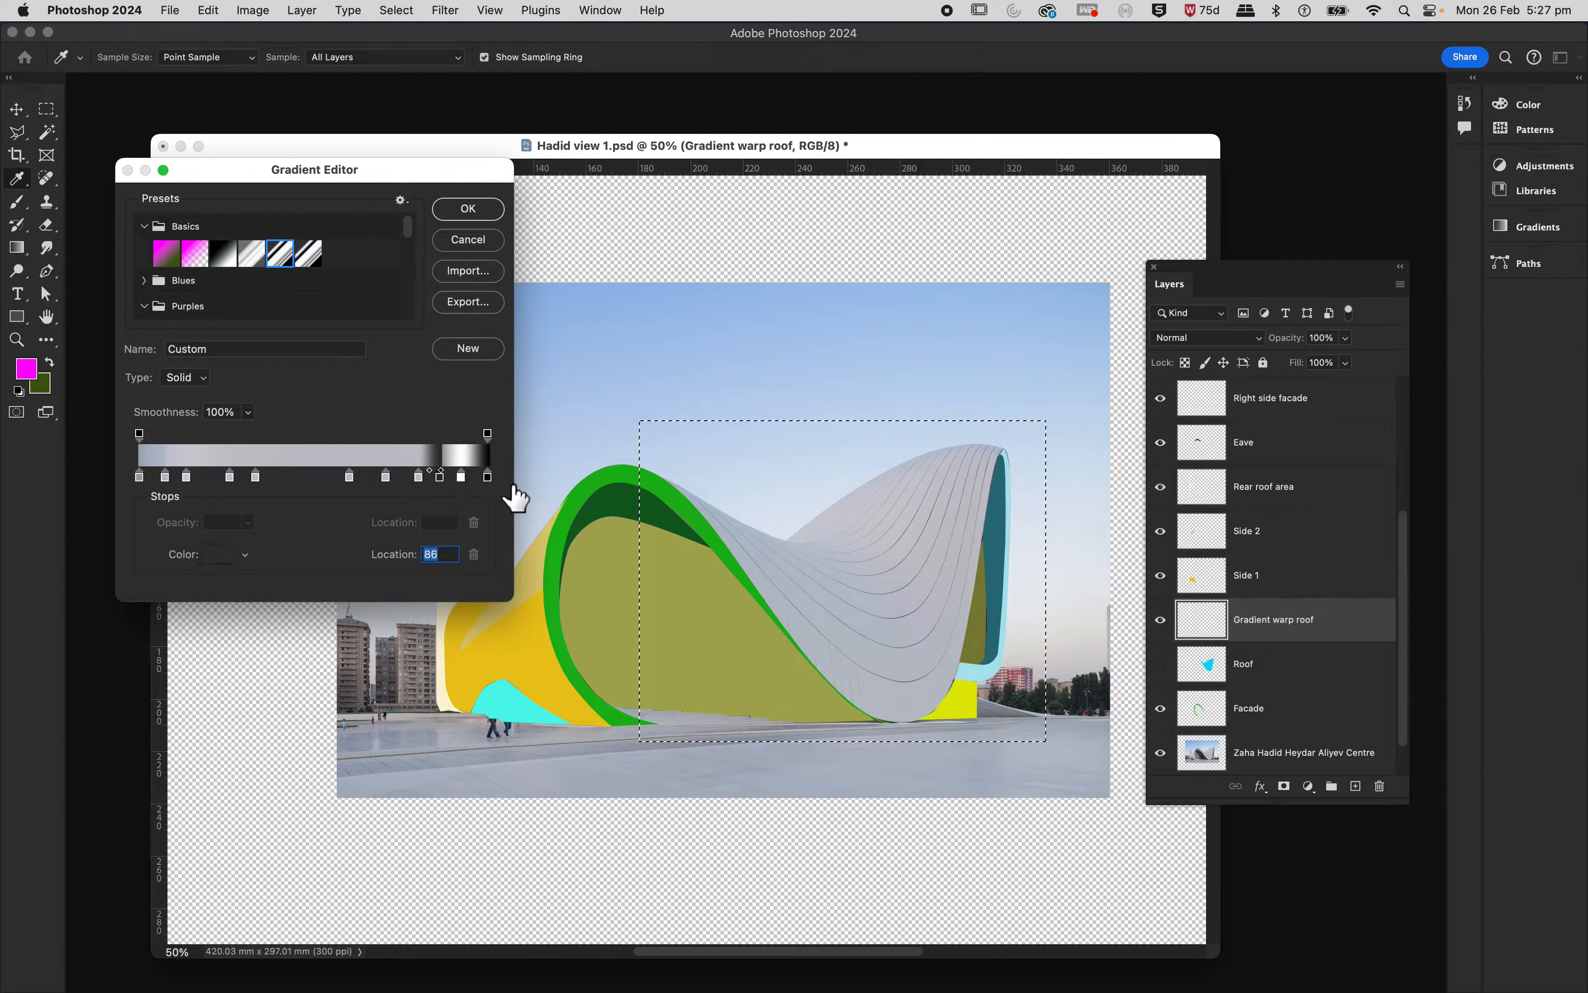
left_click(929, 679)
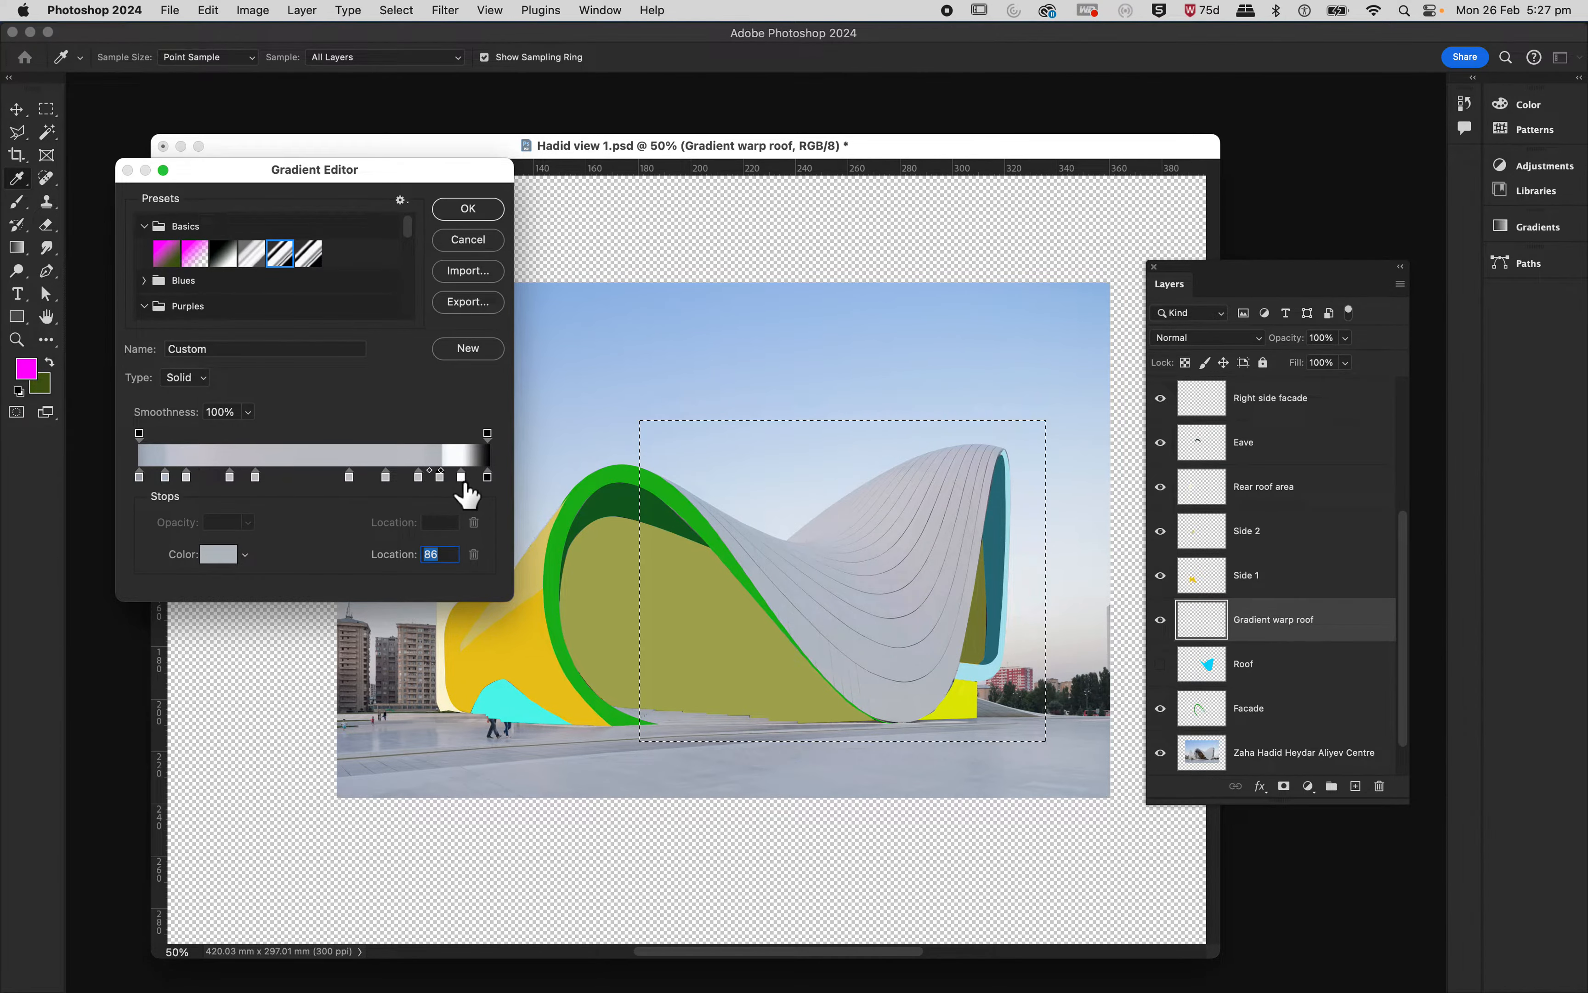
left_click_drag(461, 484, 523, 492)
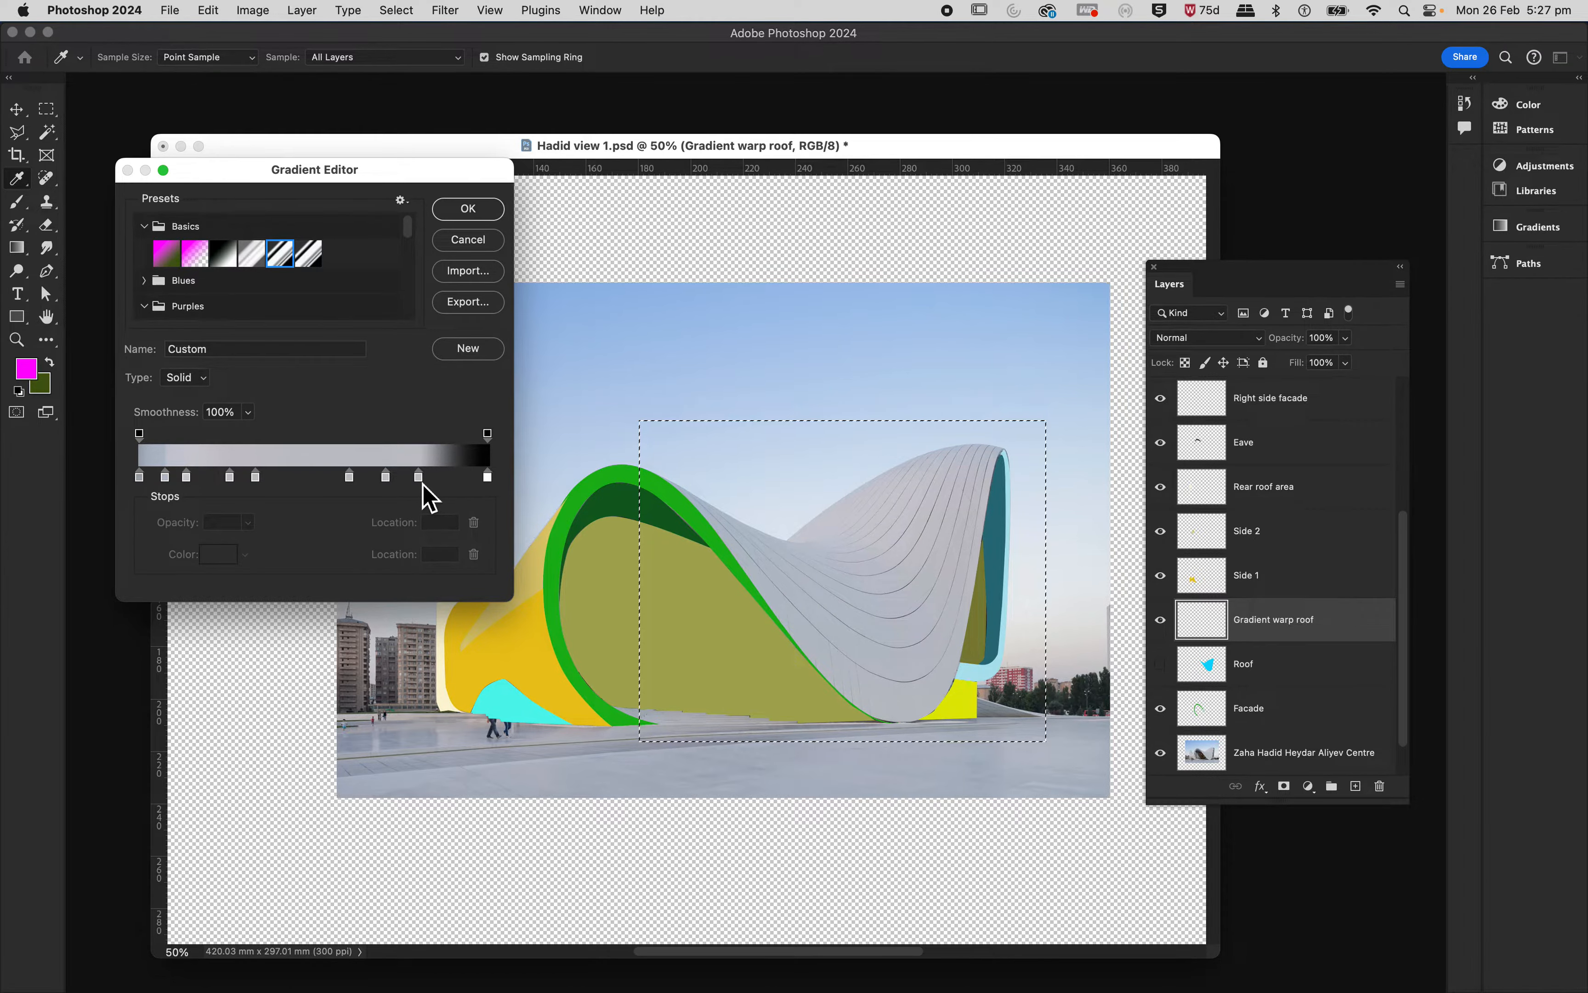
Step: Recolour the white end stop with a grey sampled near the roof's upper right edge and move it to 90%
left_click(487, 478)
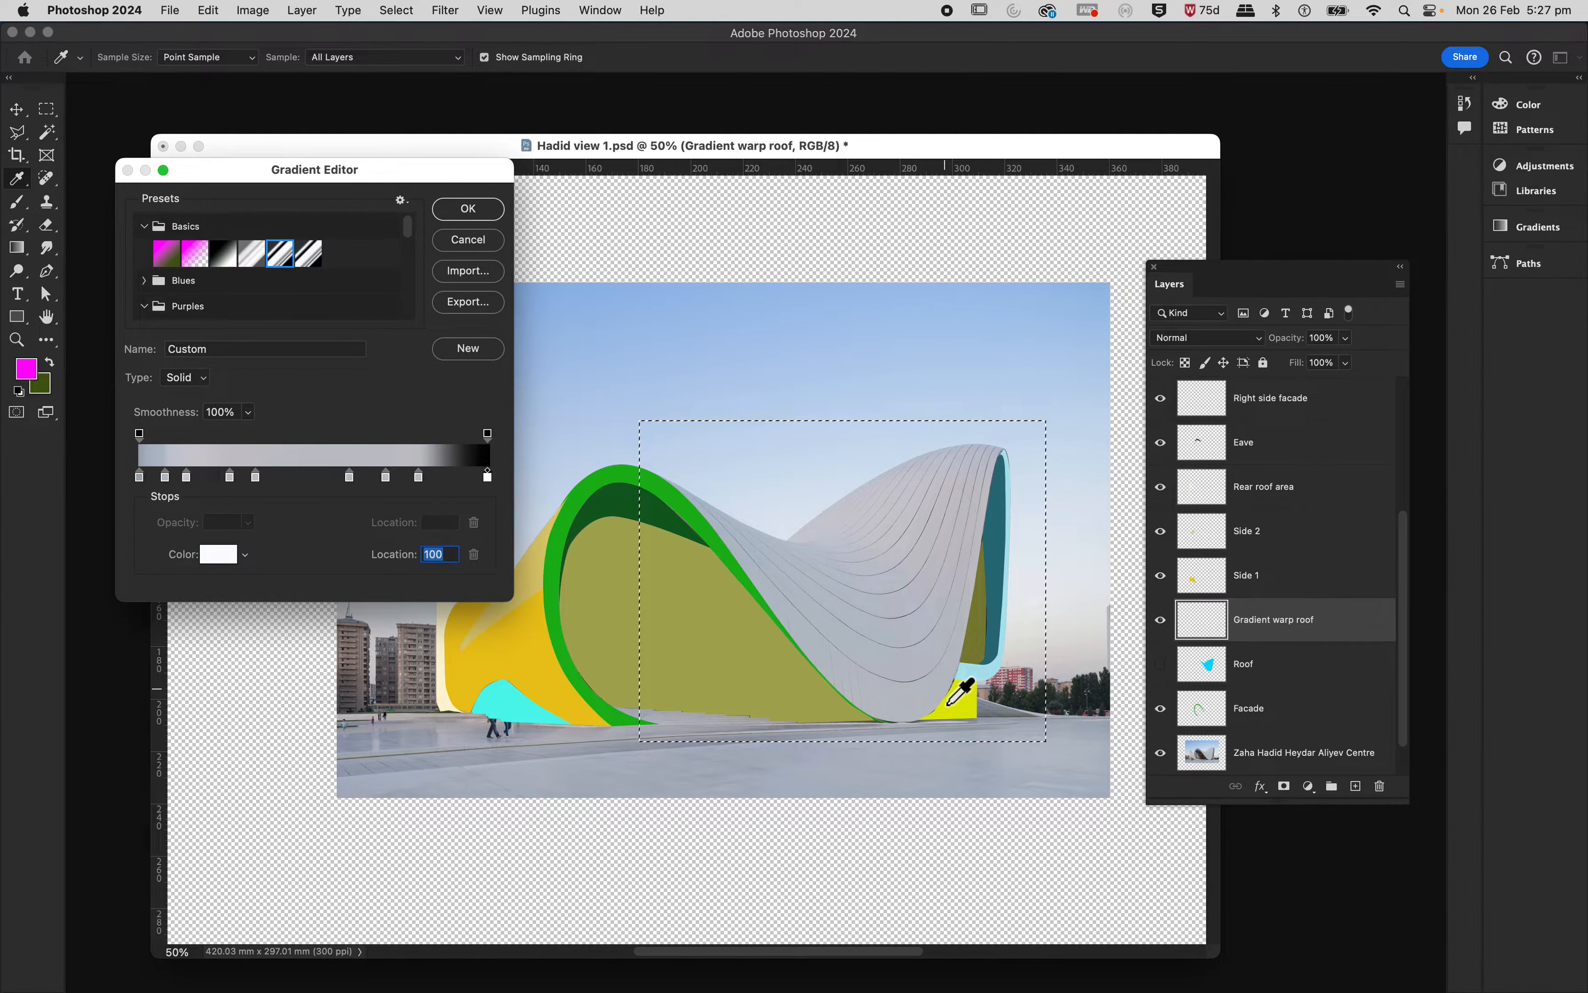
left_click(1000, 466)
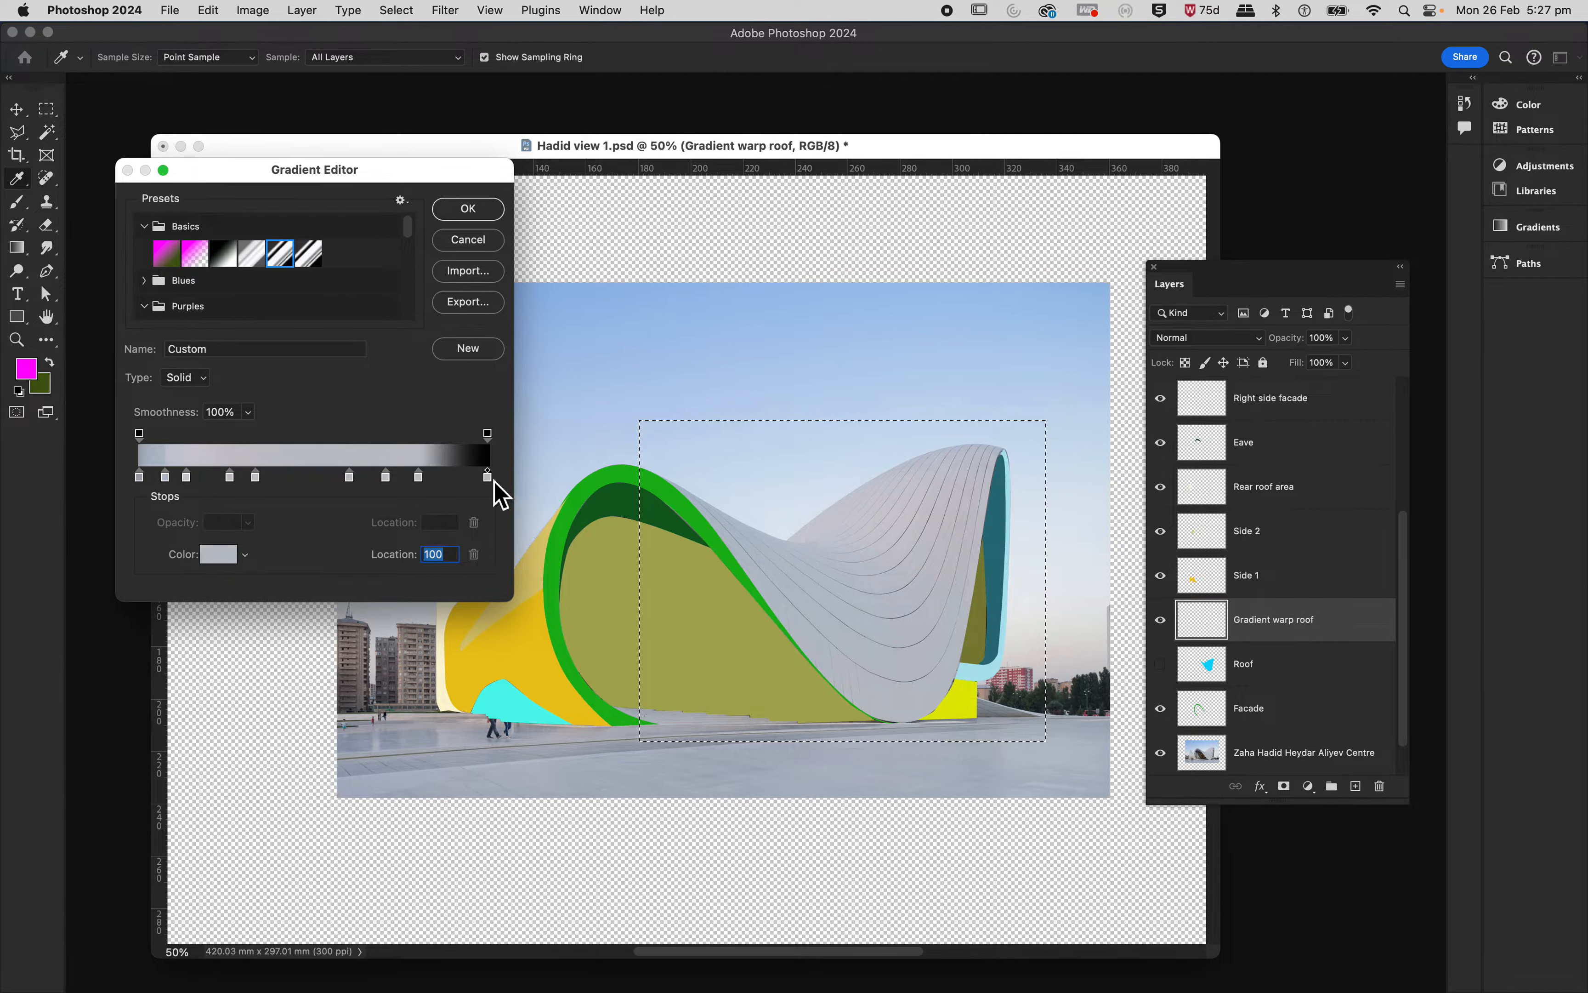
left_click_drag(489, 478, 459, 476)
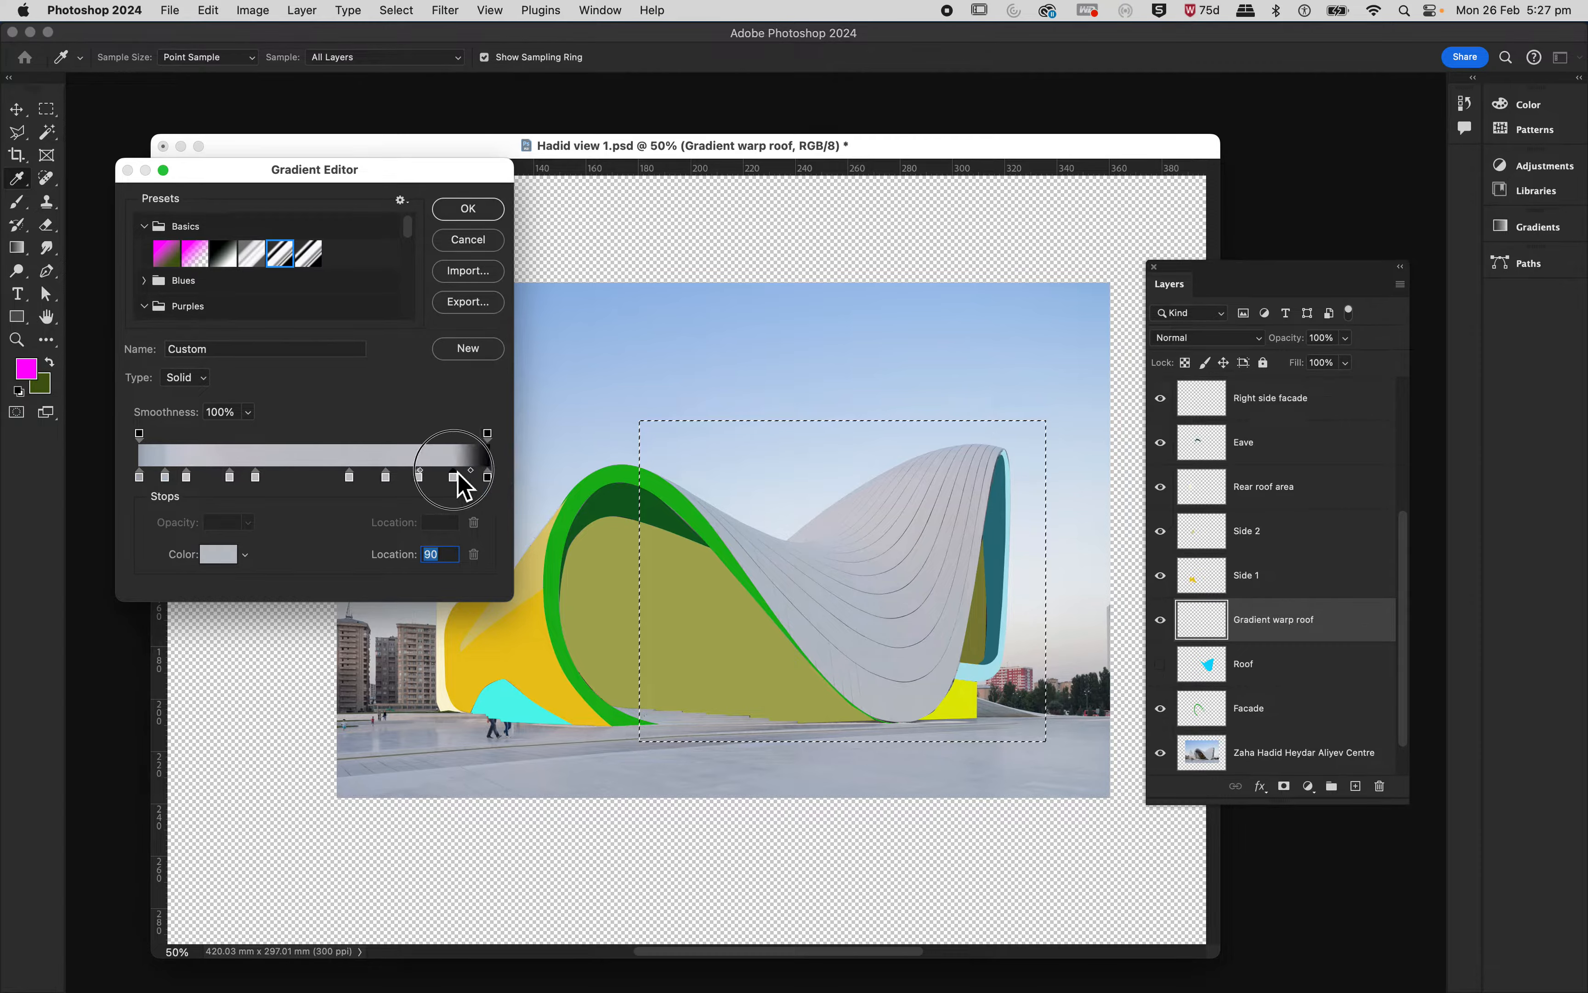
Step: Clear the black stop from the gradient's end and recolour the 0% stop with a blue-grey sampled from the roof's left slope
left_click(490, 481)
key("BackSpace")
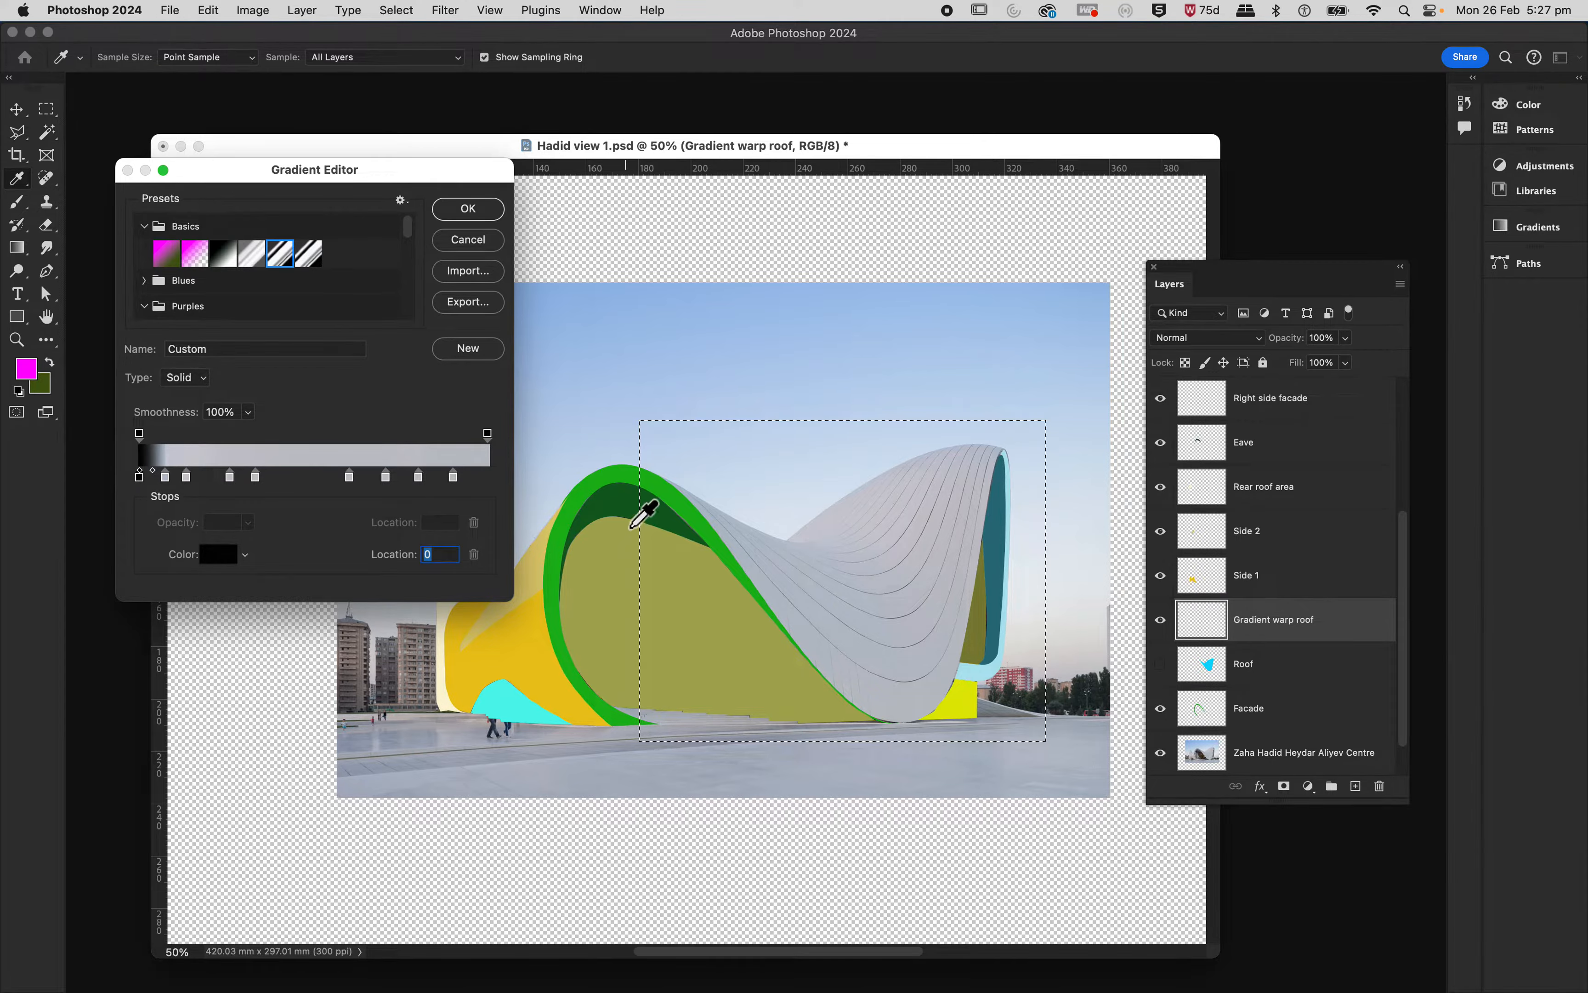
left_click(706, 521)
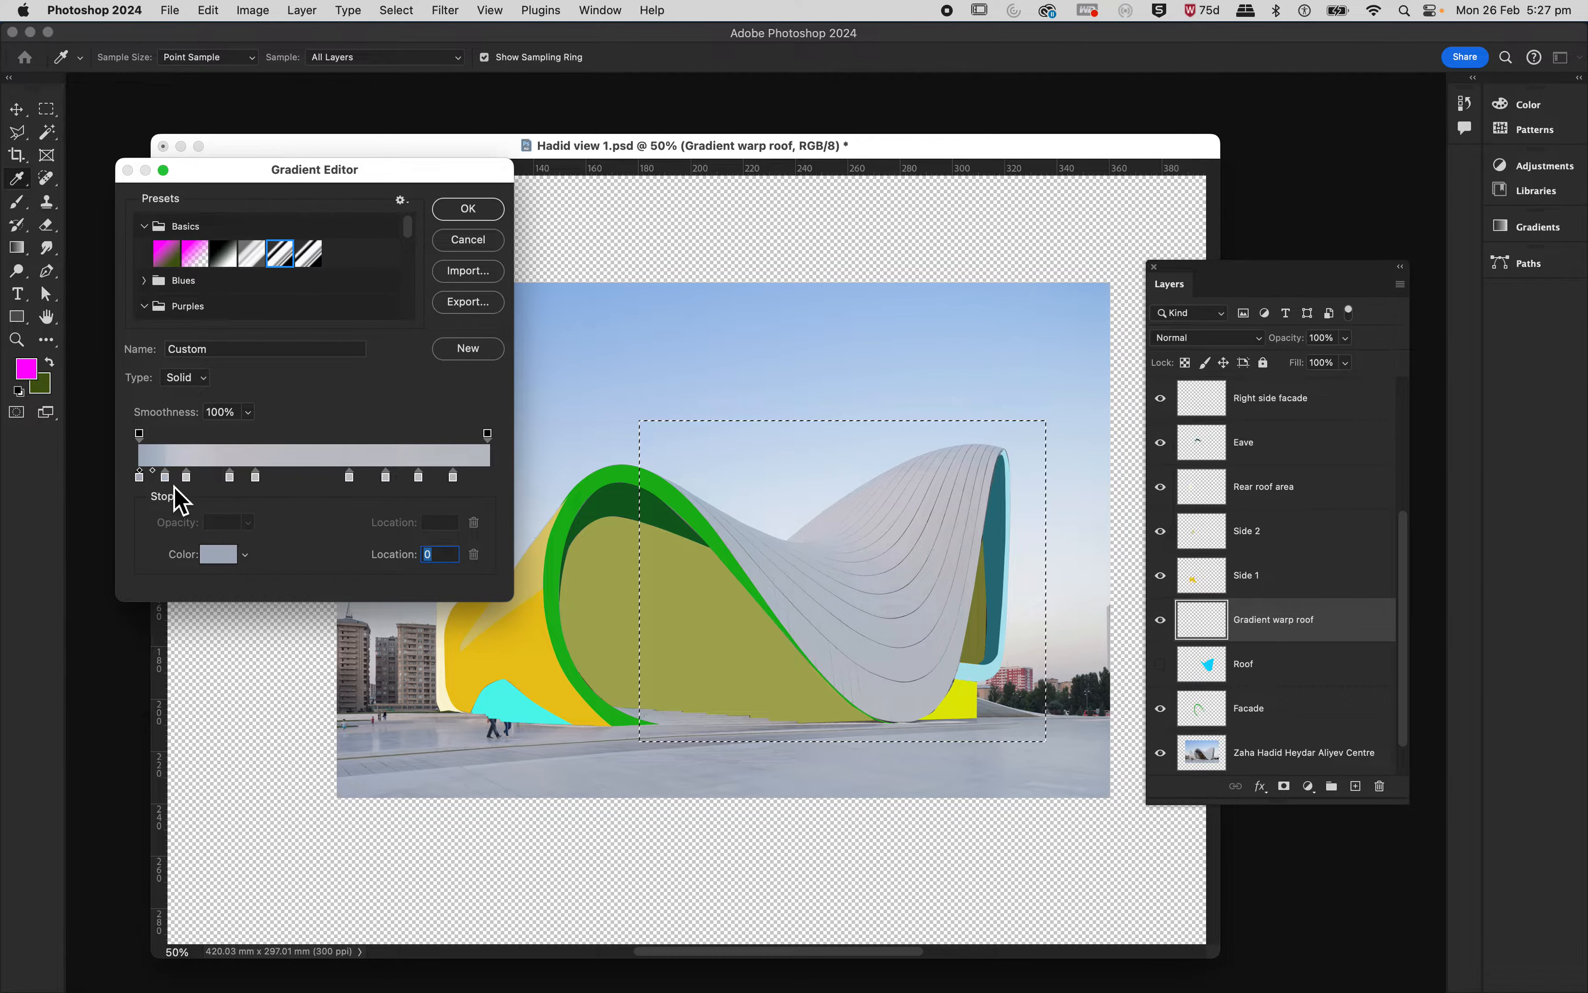
double_click(187, 478)
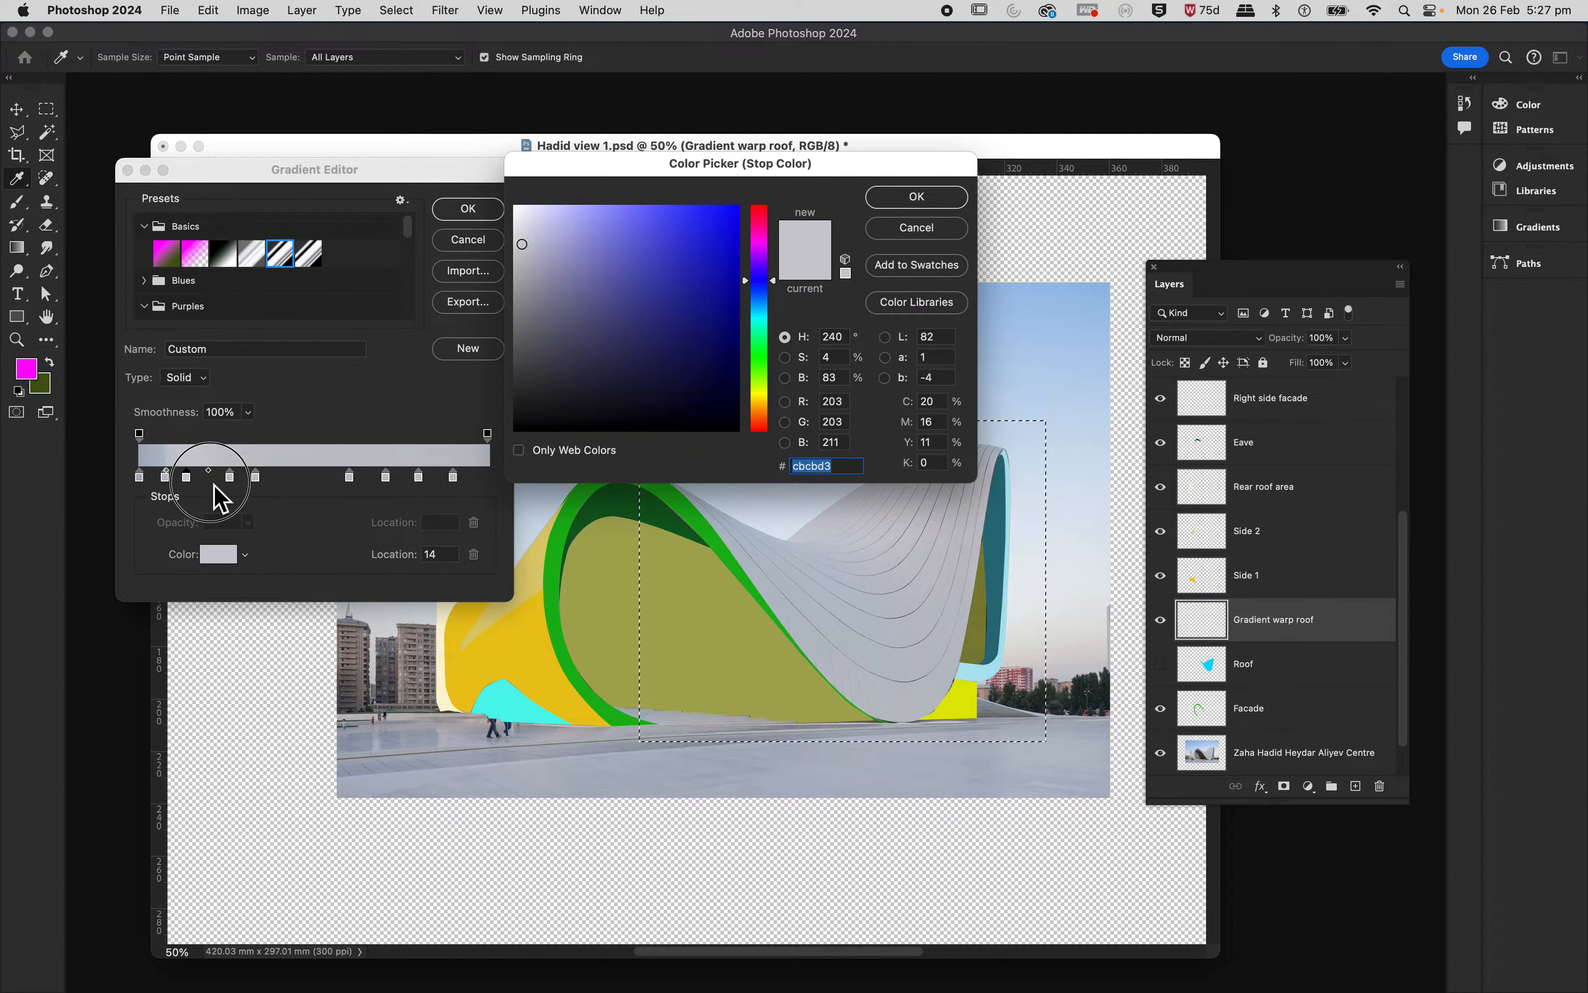
mouse_move(259, 483)
left_mouse_down()
mouse_move(290, 483)
mouse_move(266, 477)
left_mouse_up()
left_click(917, 226)
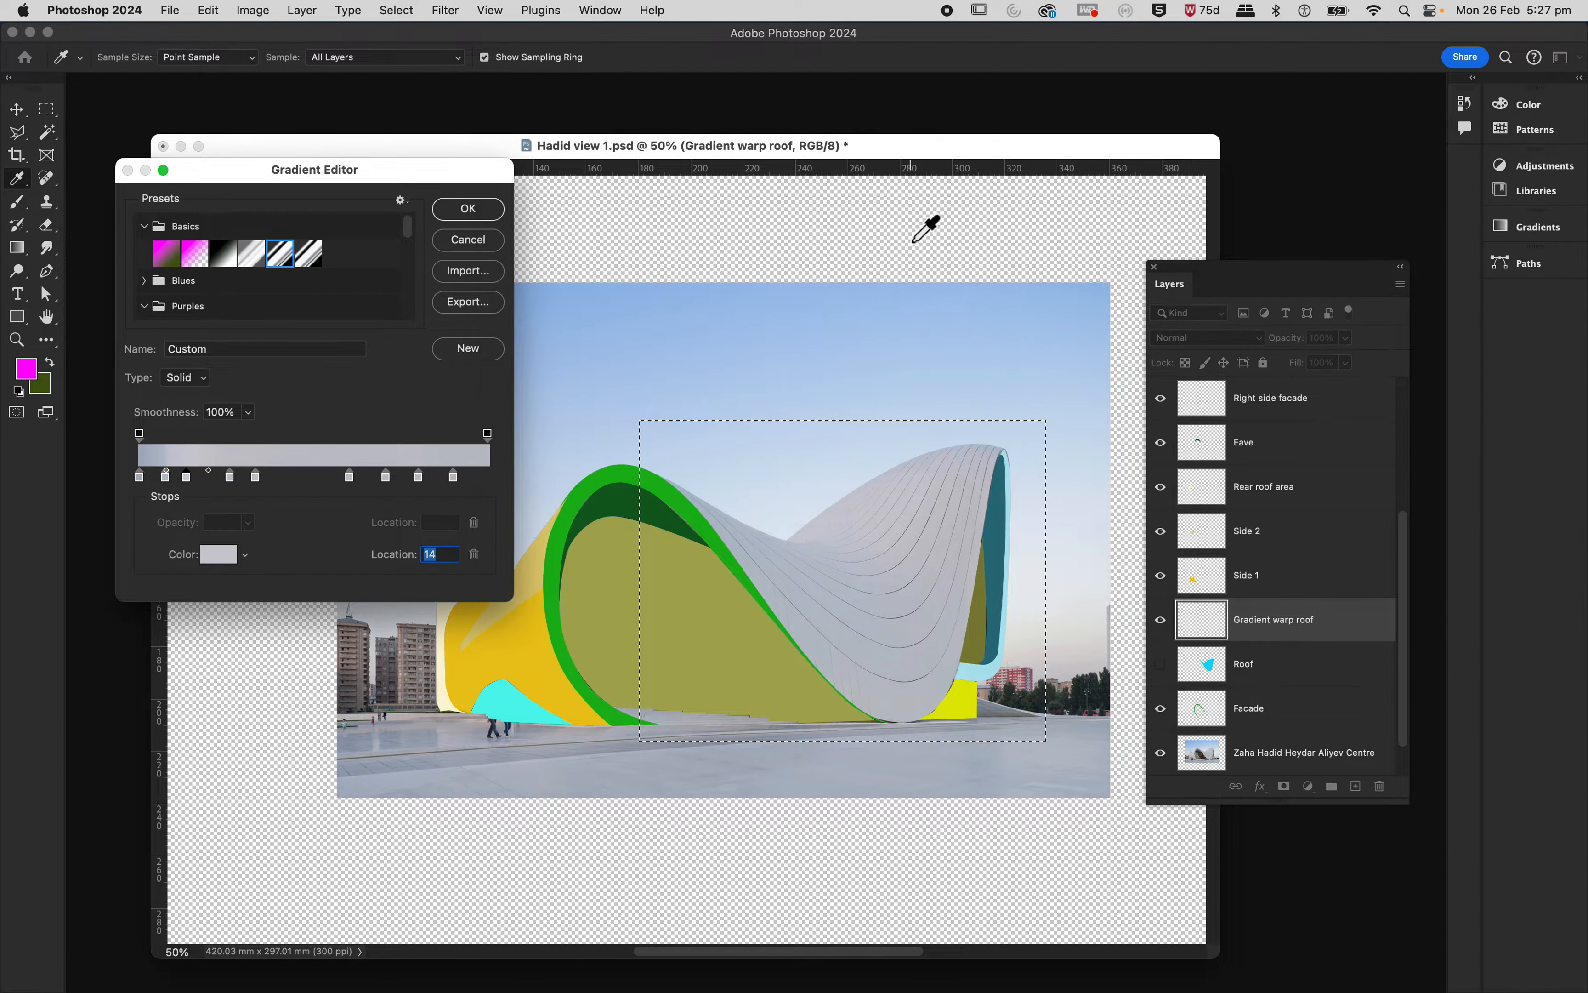
Step: Nudge the 14% stop slightly further along the gradient, and try an extra stop at 52% before deleting it
mouse_move(191, 478)
left_mouse_down()
mouse_move(164, 482)
mouse_move(194, 478)
left_mouse_up()
left_click(313, 478)
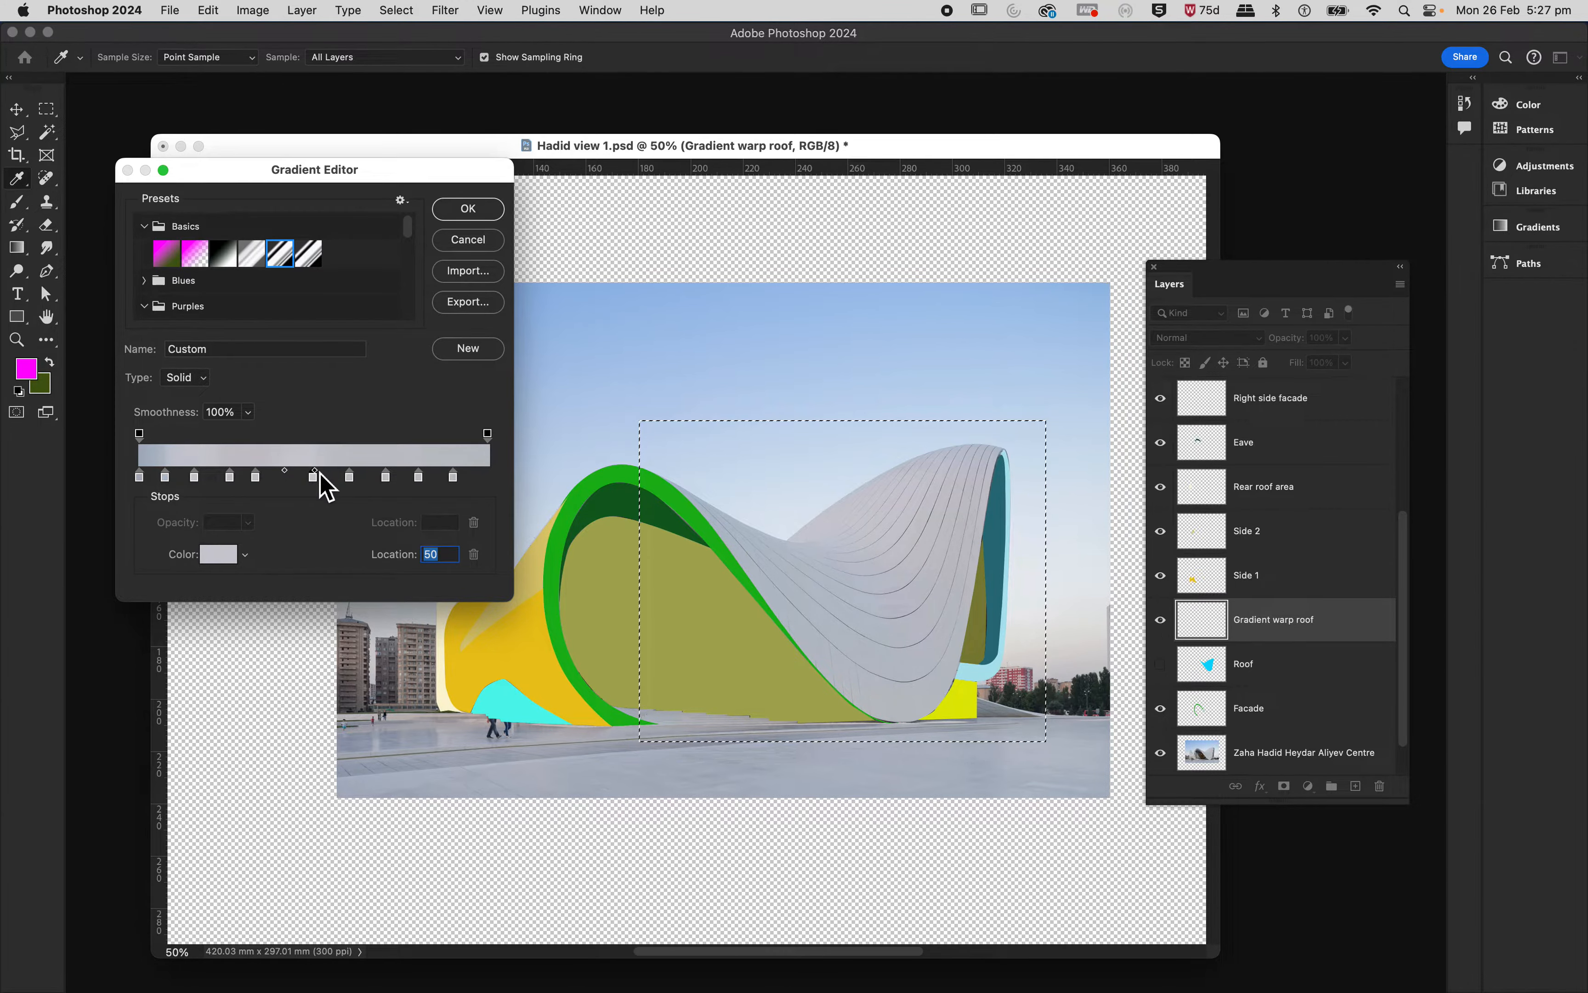
left_click_drag(320, 473, 323, 480)
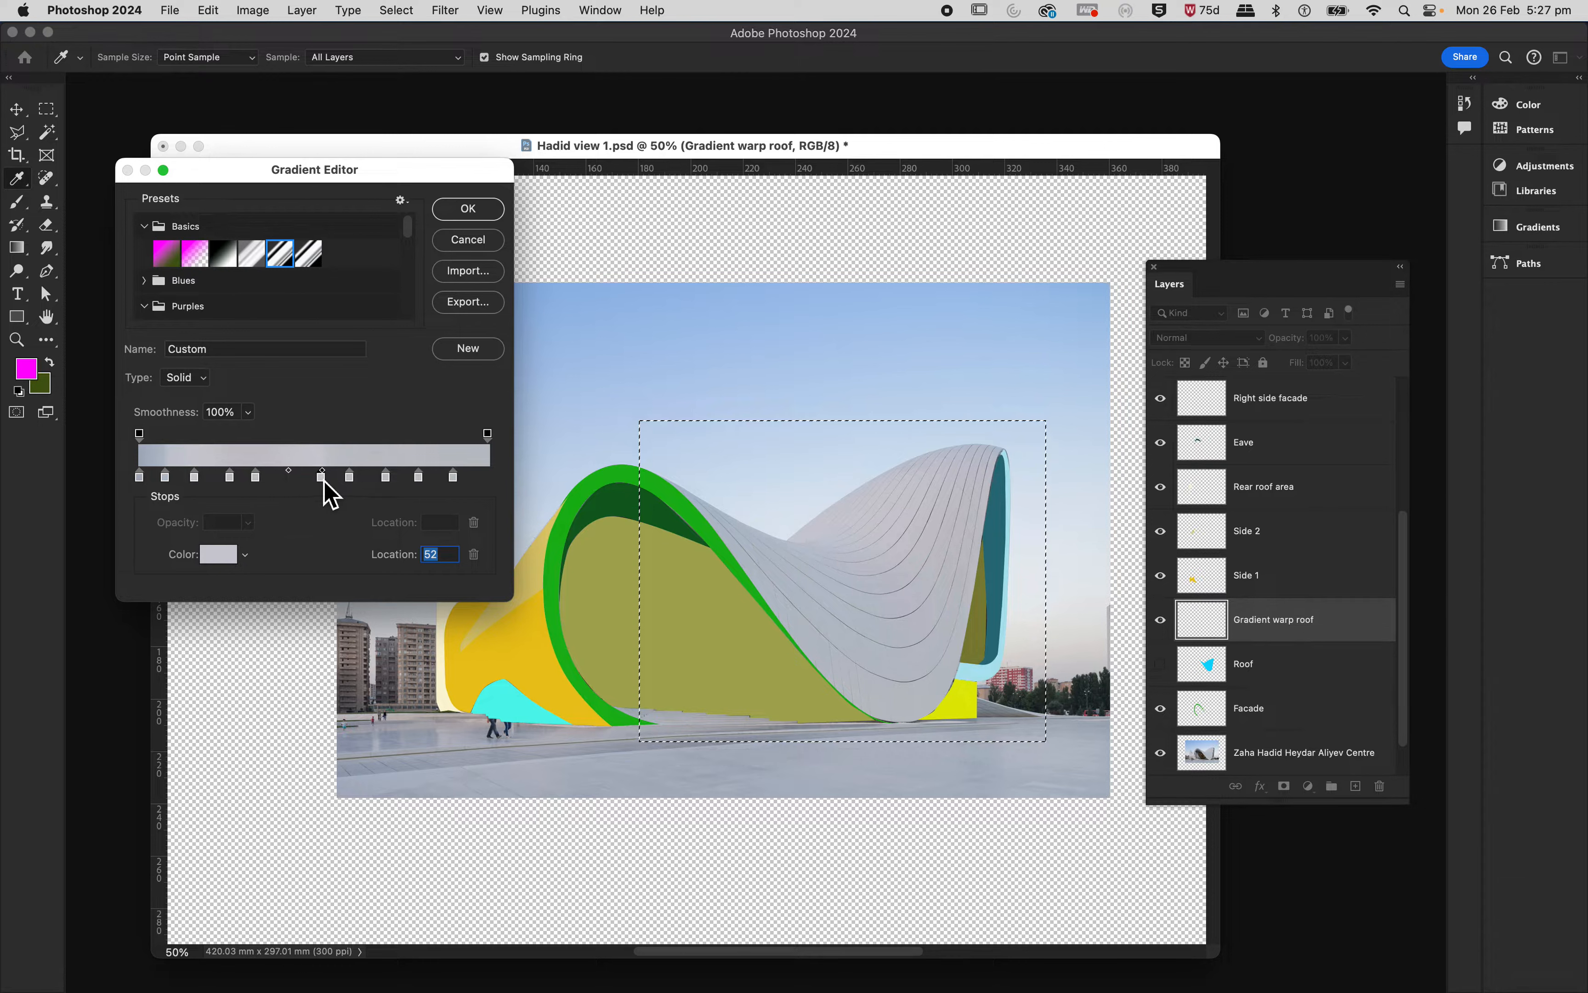
key("BackSpace")
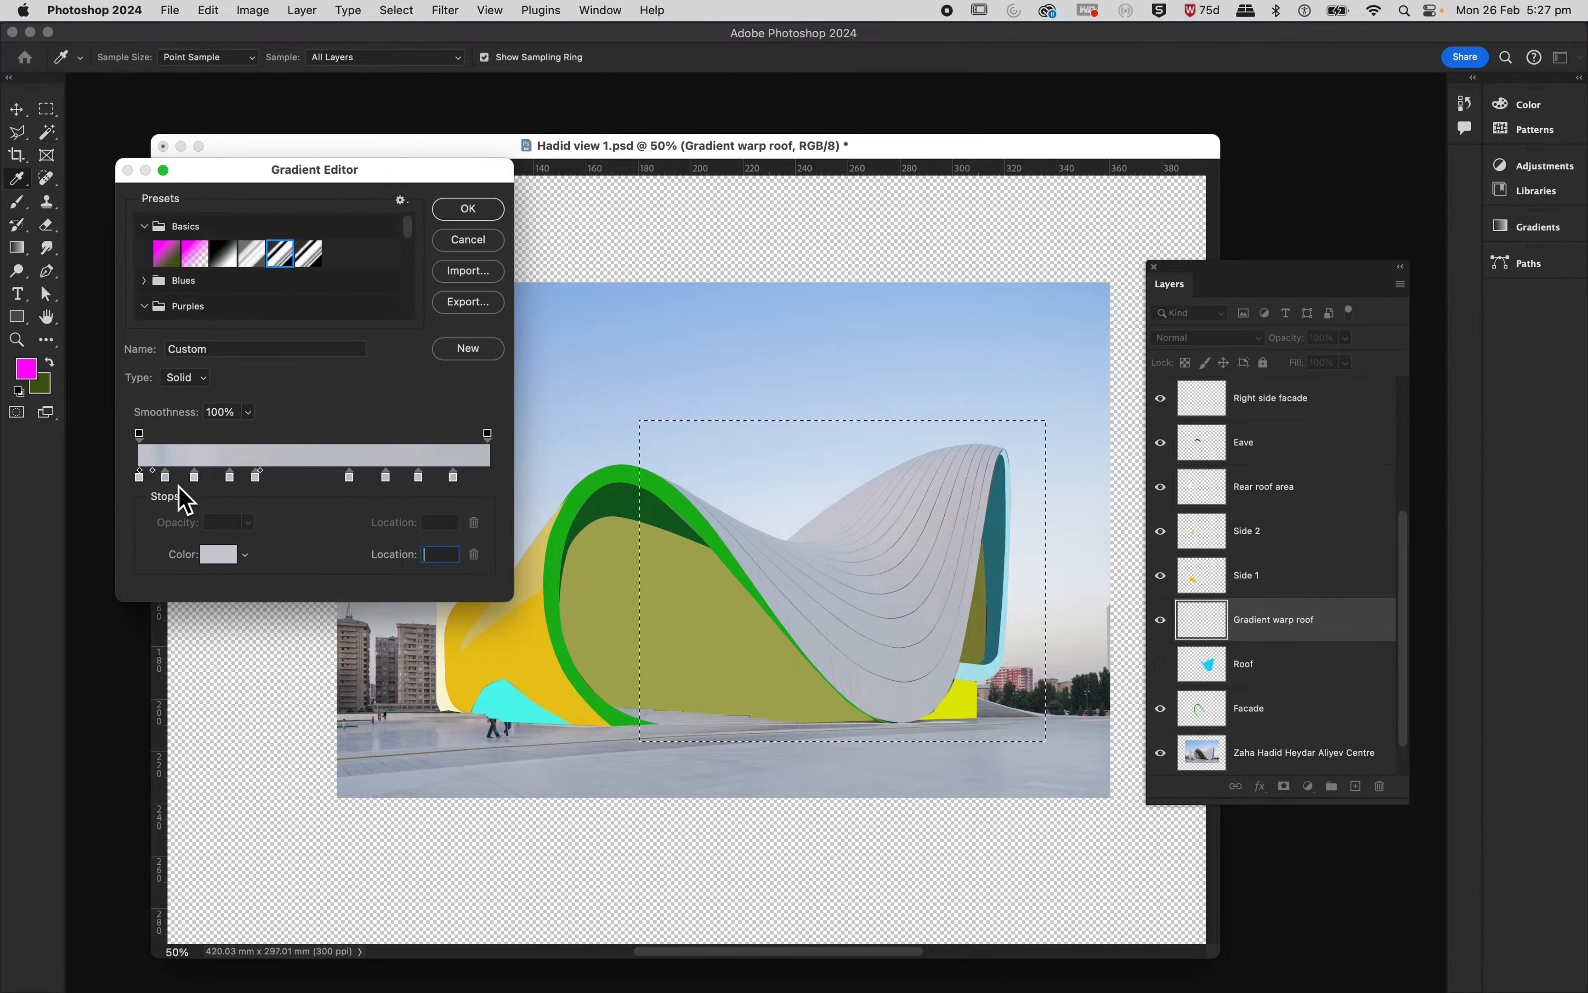
Step: Shift the second gradient stop further along, set the third to 19%, and fill the selection with the gradient from left to right
left_click_drag(170, 481, 209, 481)
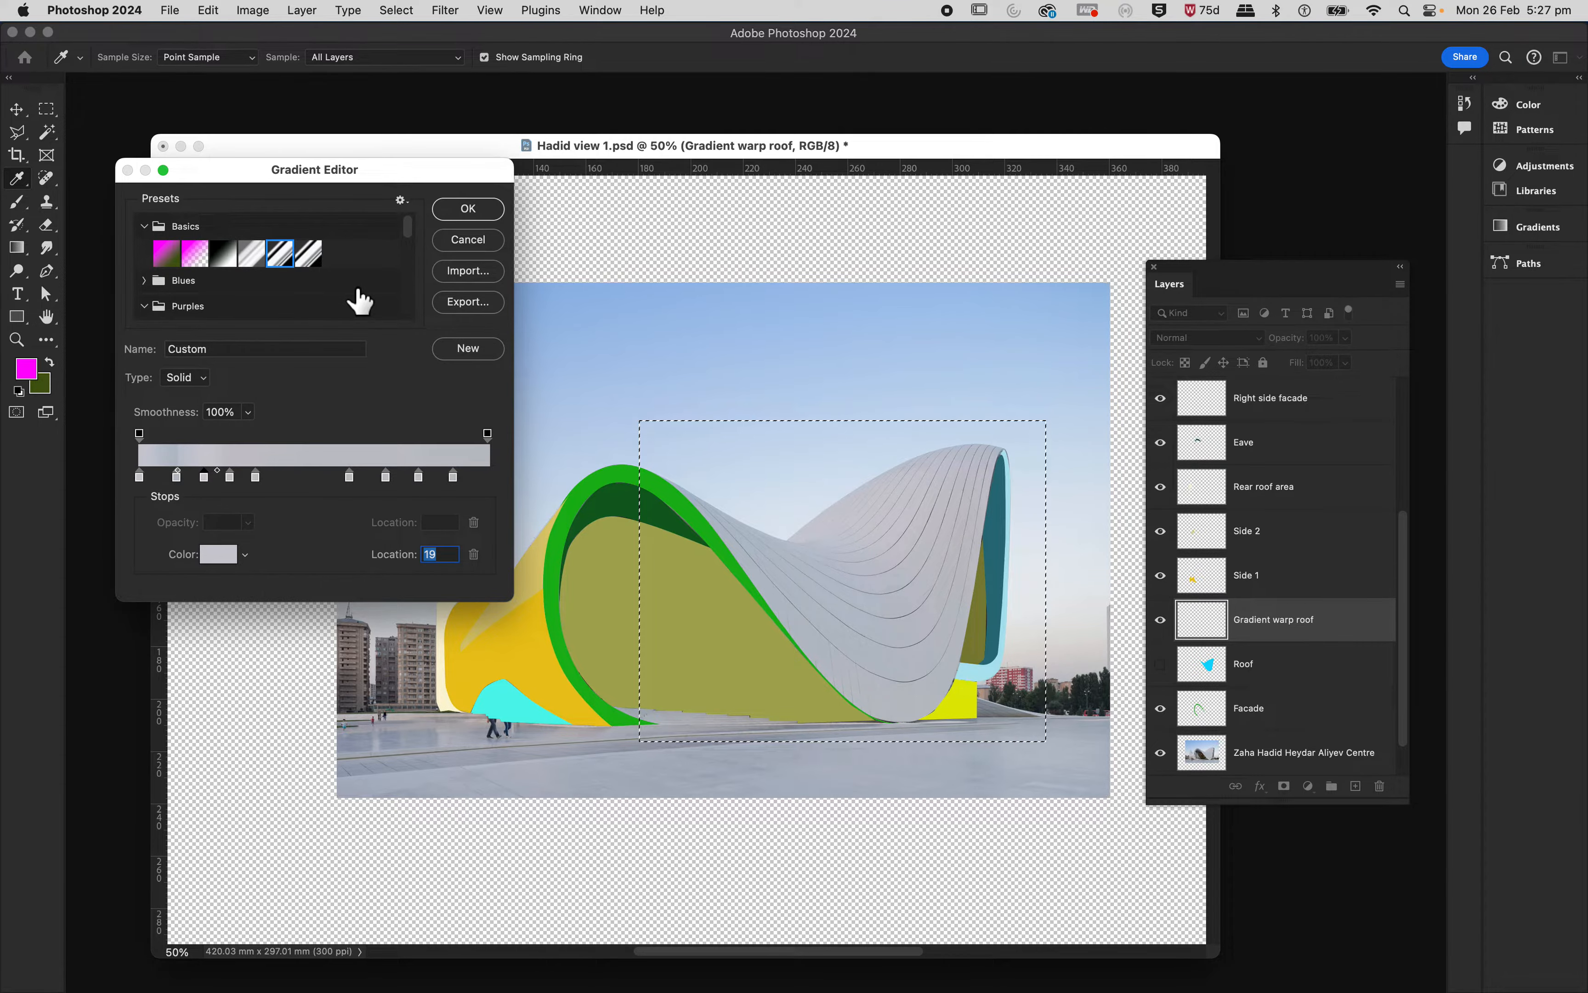
left_click(468, 209)
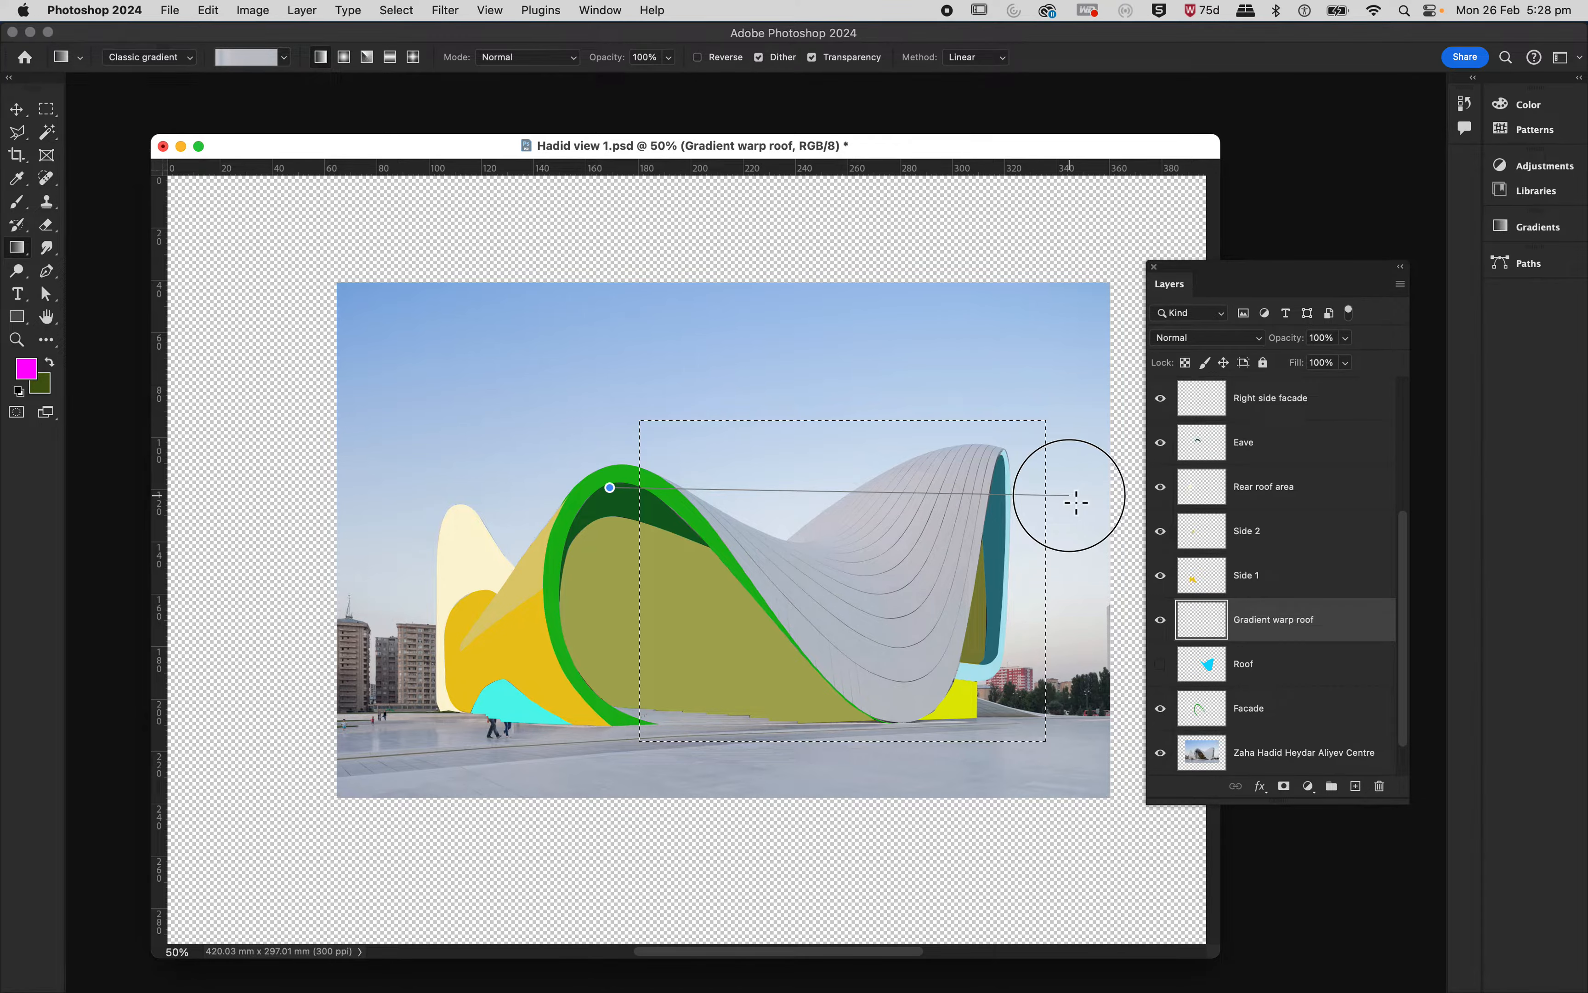
left_click_drag(1076, 502, 1076, 503)
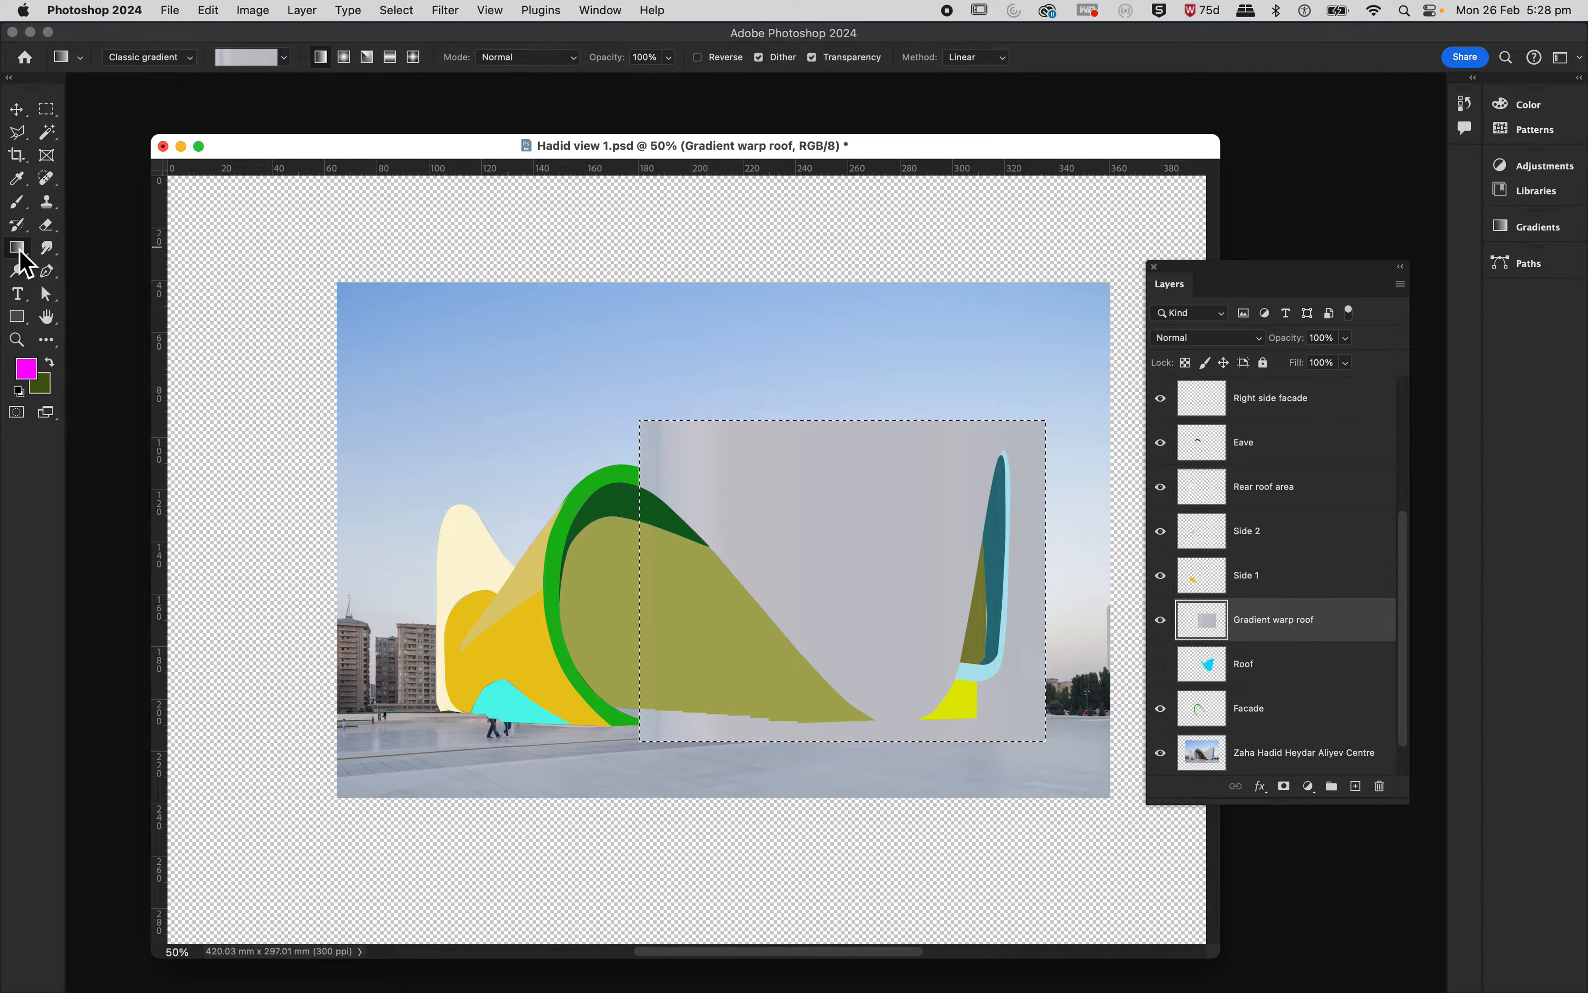
Step: Reopen the gradient, shift the second stop further along and the third to 21%, and refill the selection from left to right
left_click(256, 57)
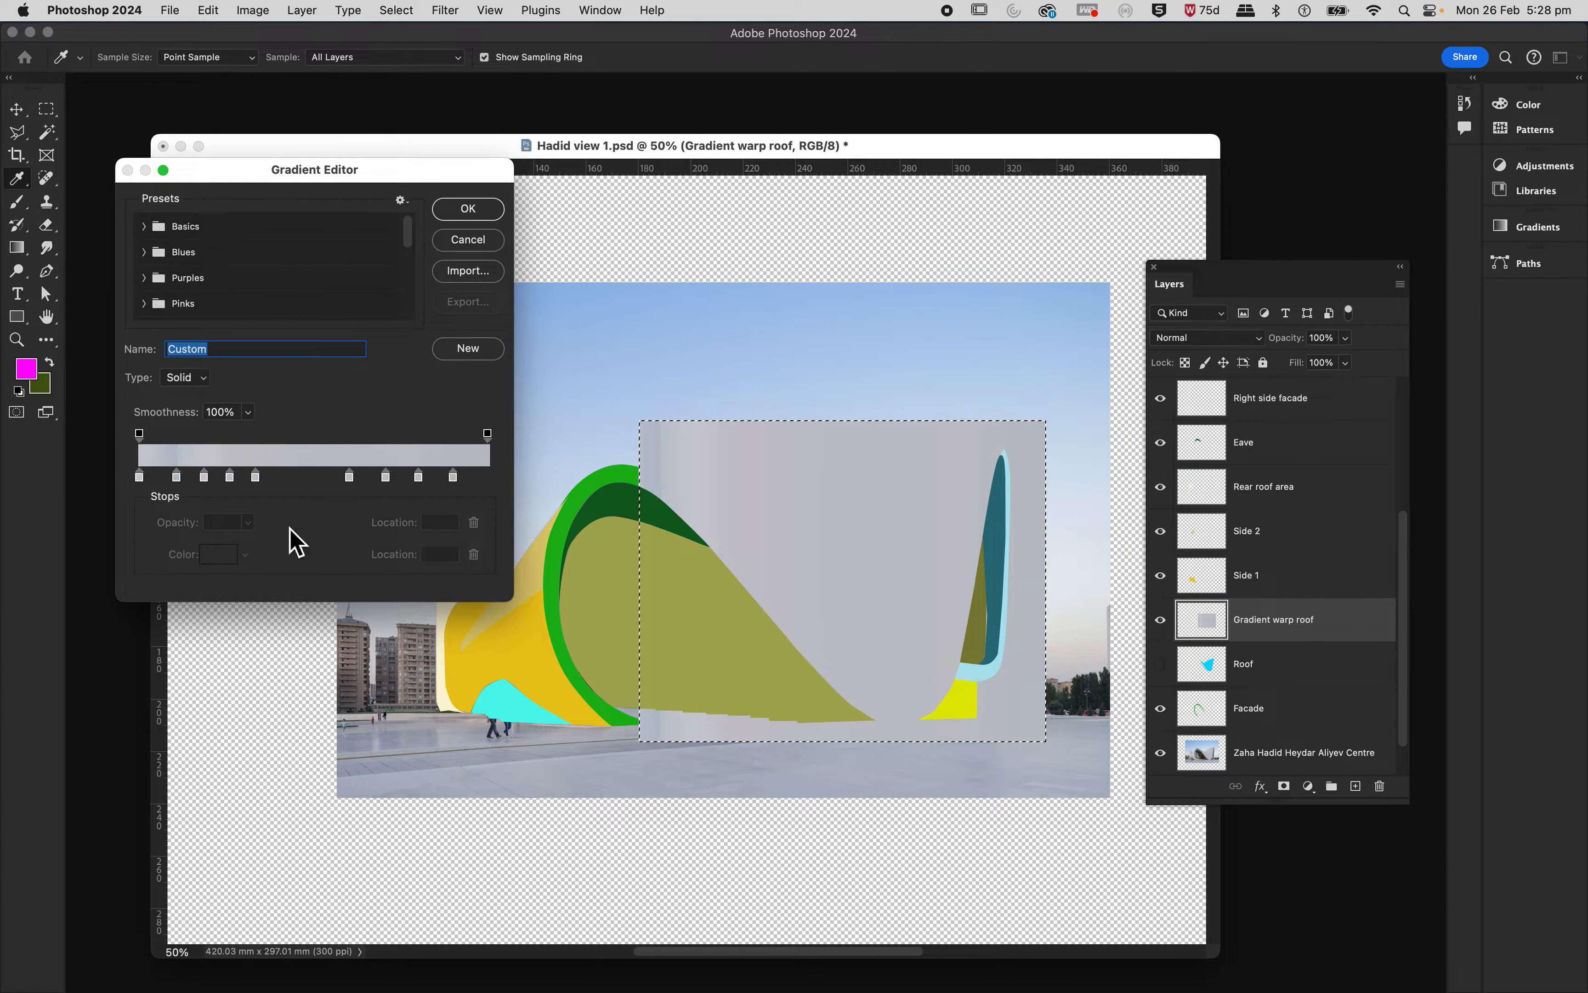
left_click_drag(178, 481, 216, 486)
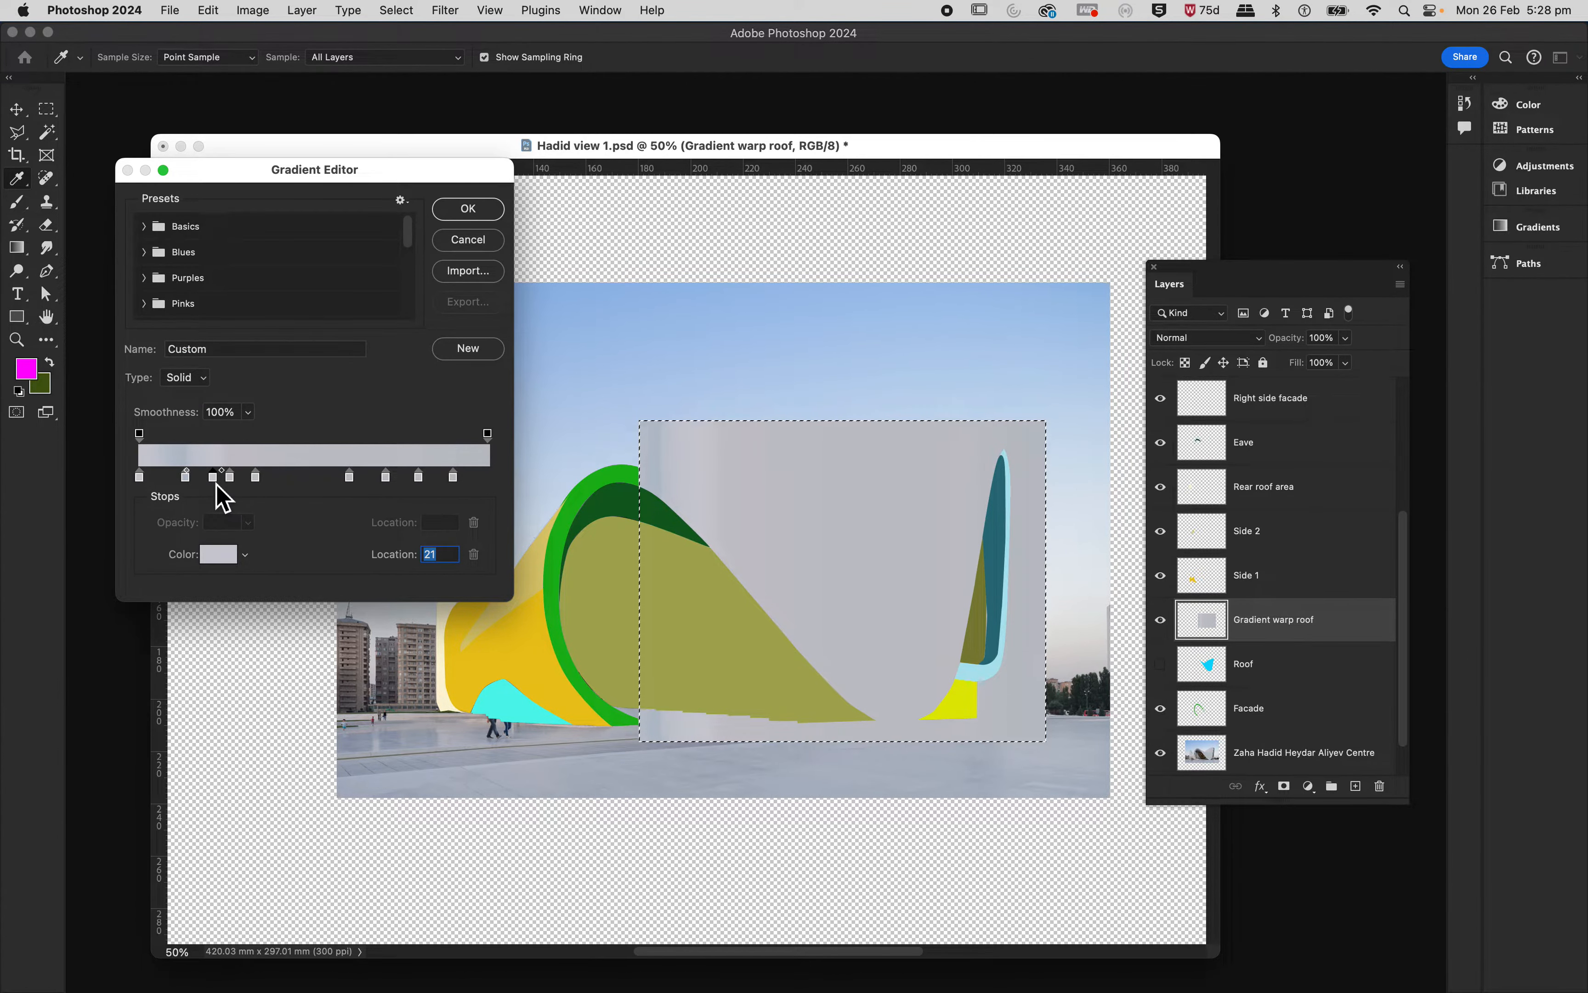
key("BackSpace")
left_click(468, 209)
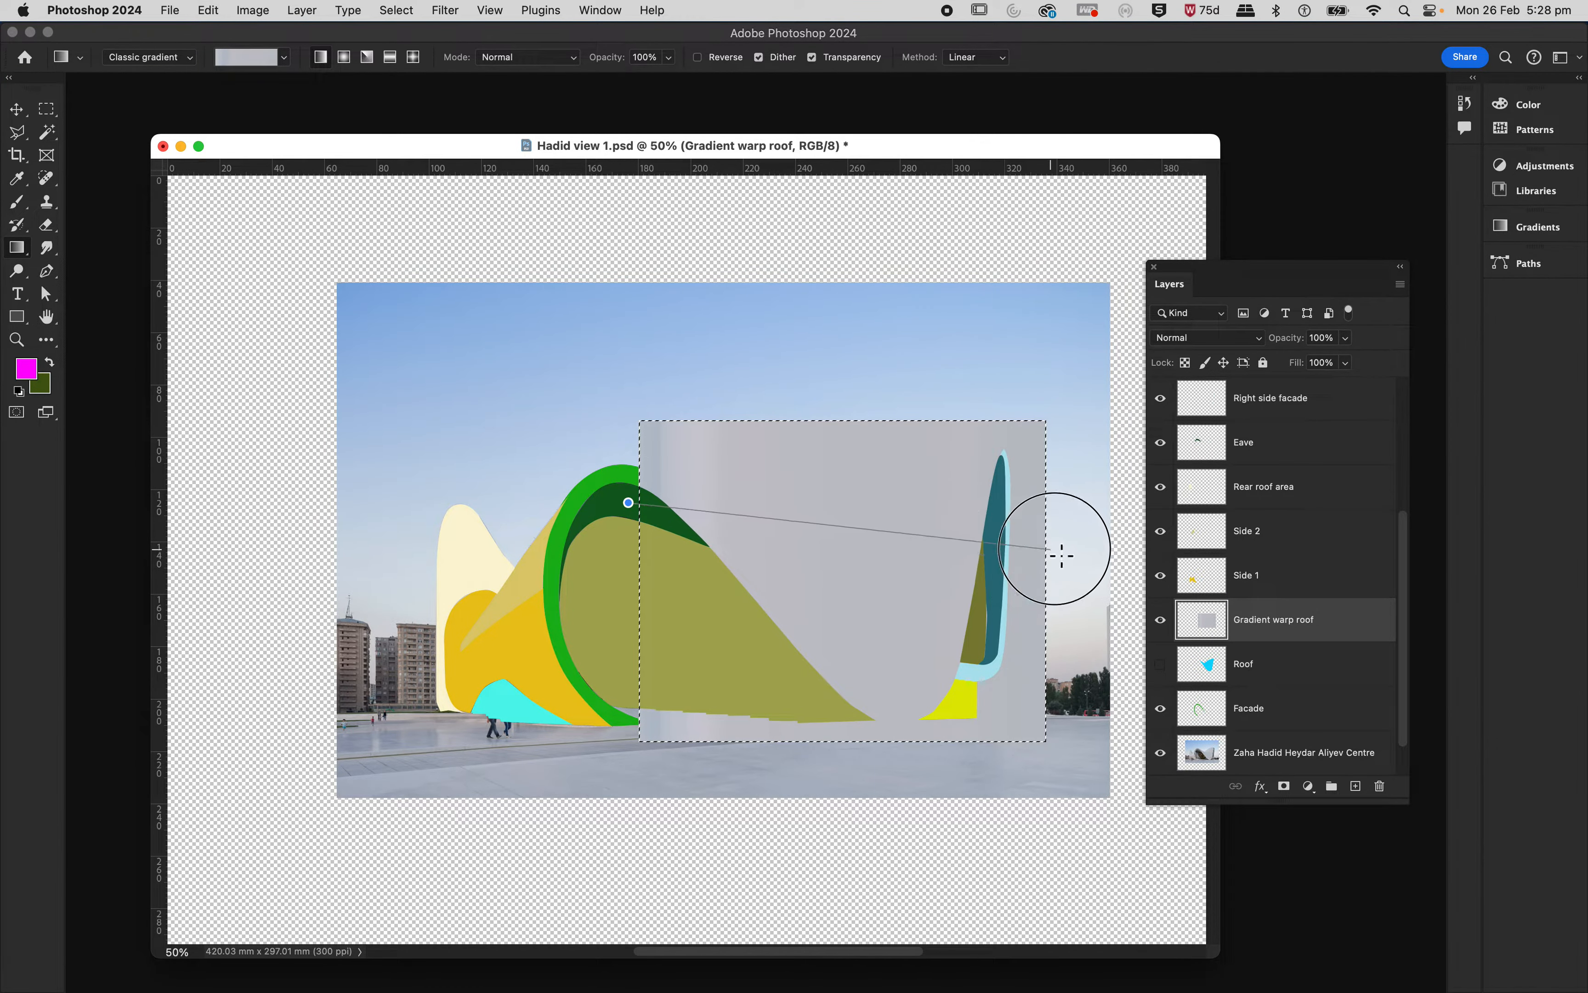
left_click_drag(1061, 556, 1077, 529)
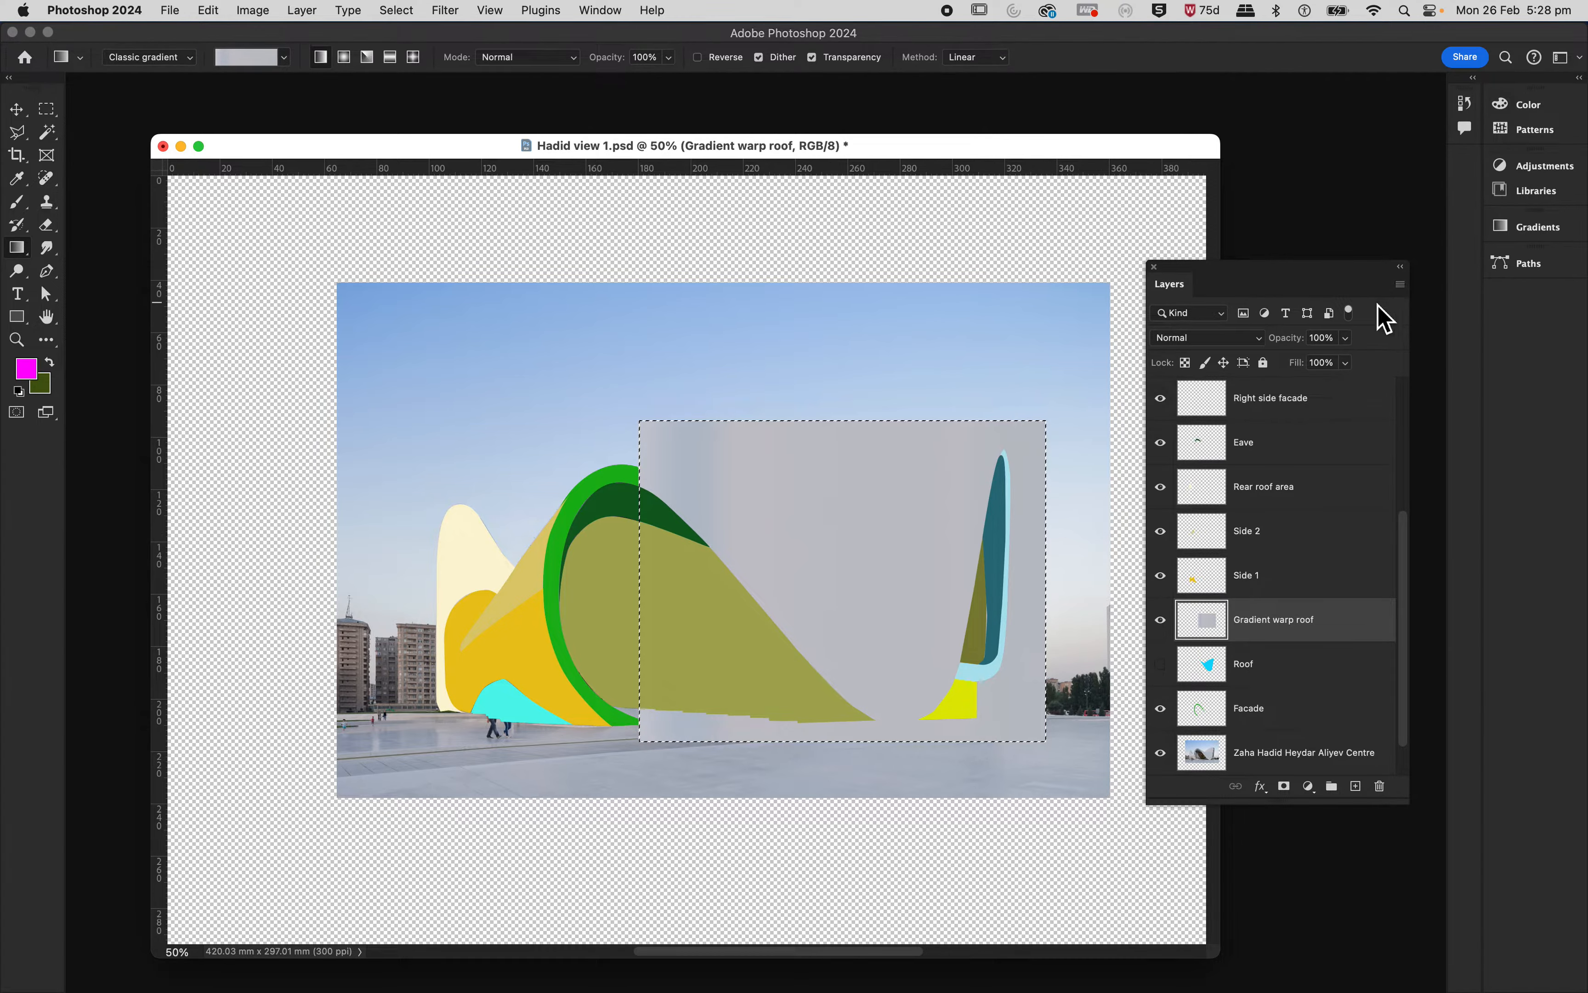
Step: Set the Gradient warp roof layer's opacity to 53%, and show the Roof layer at 30% opacity
left_click(1345, 363)
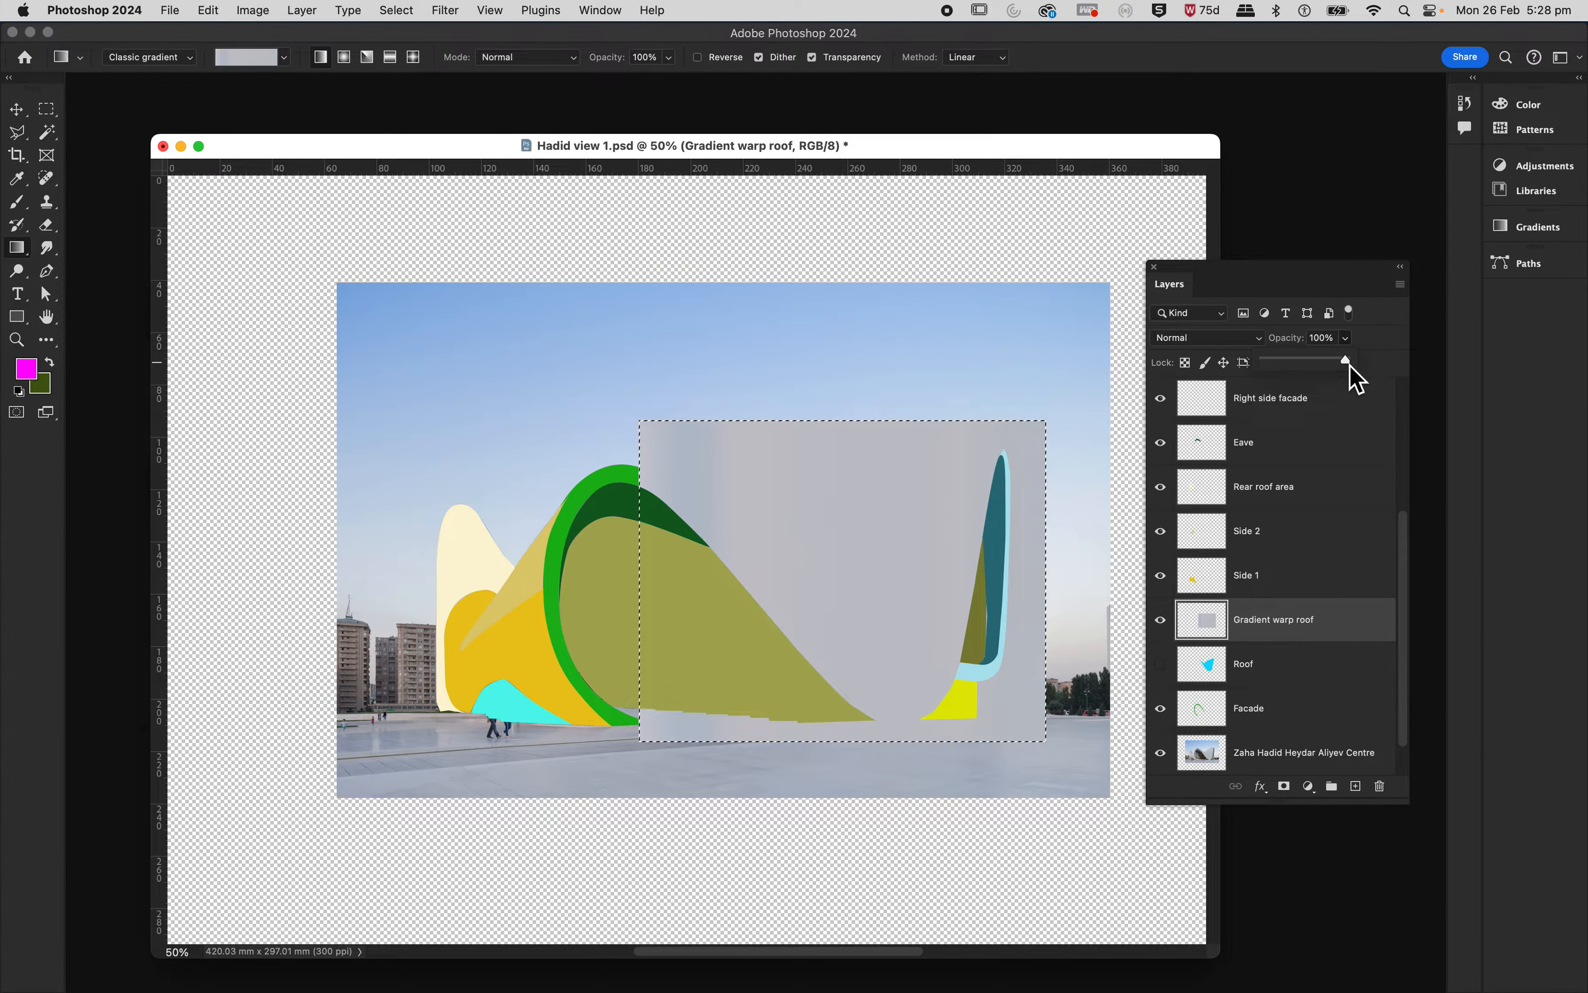
left_click_drag(1350, 366, 1312, 362)
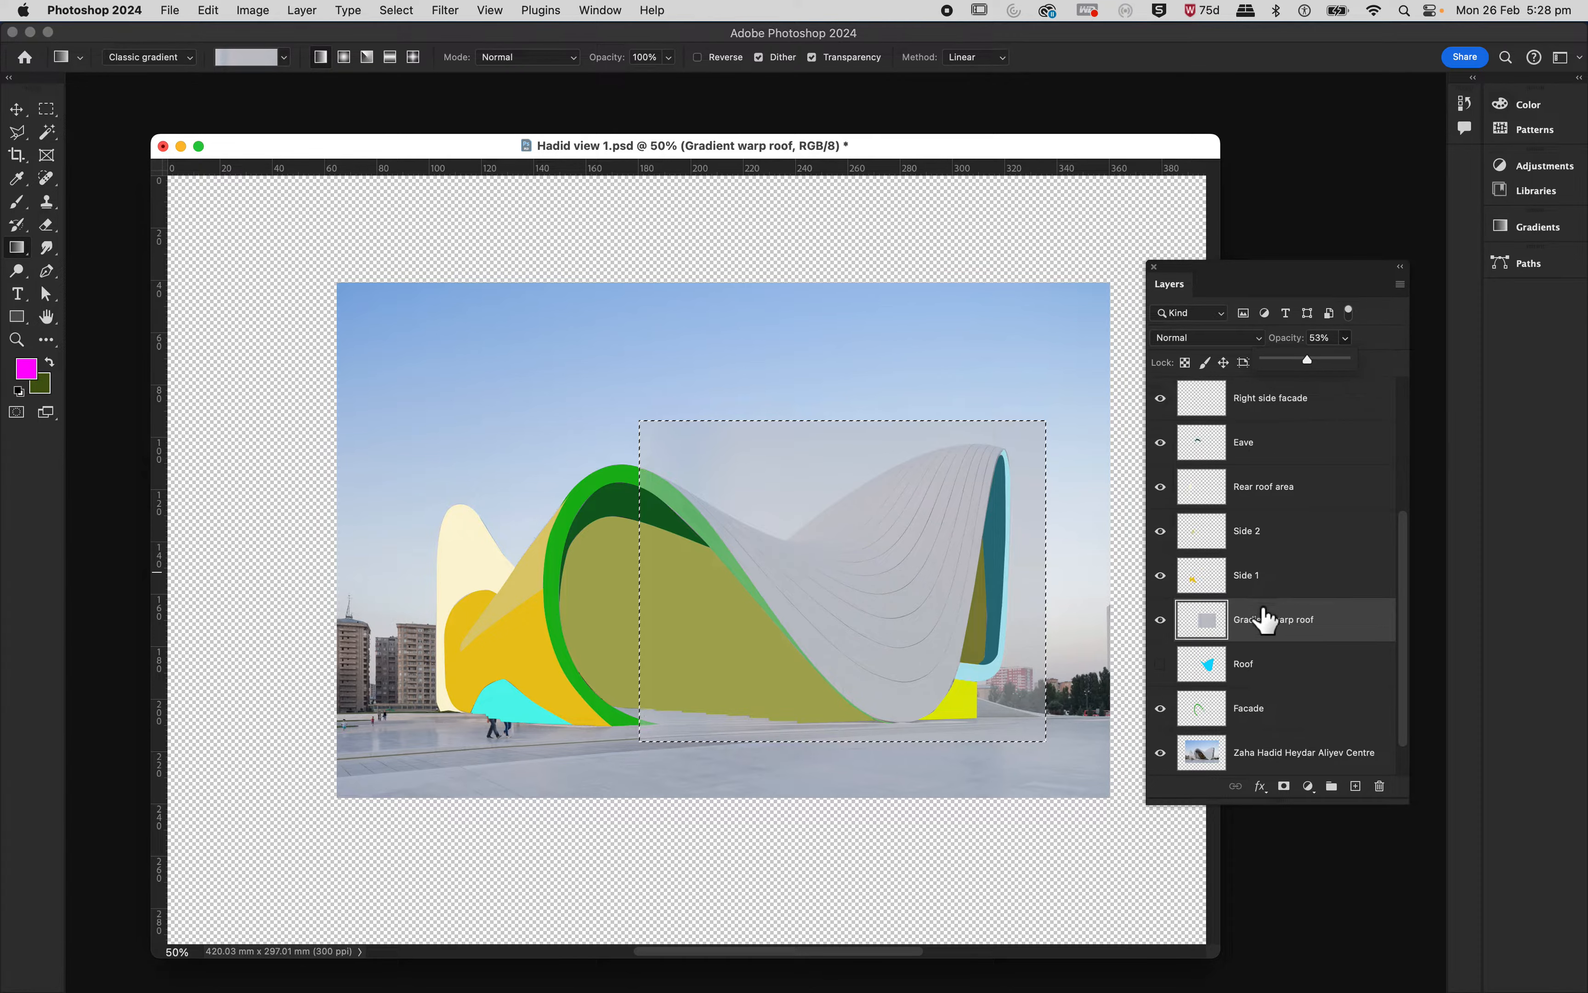
left_click(1161, 665)
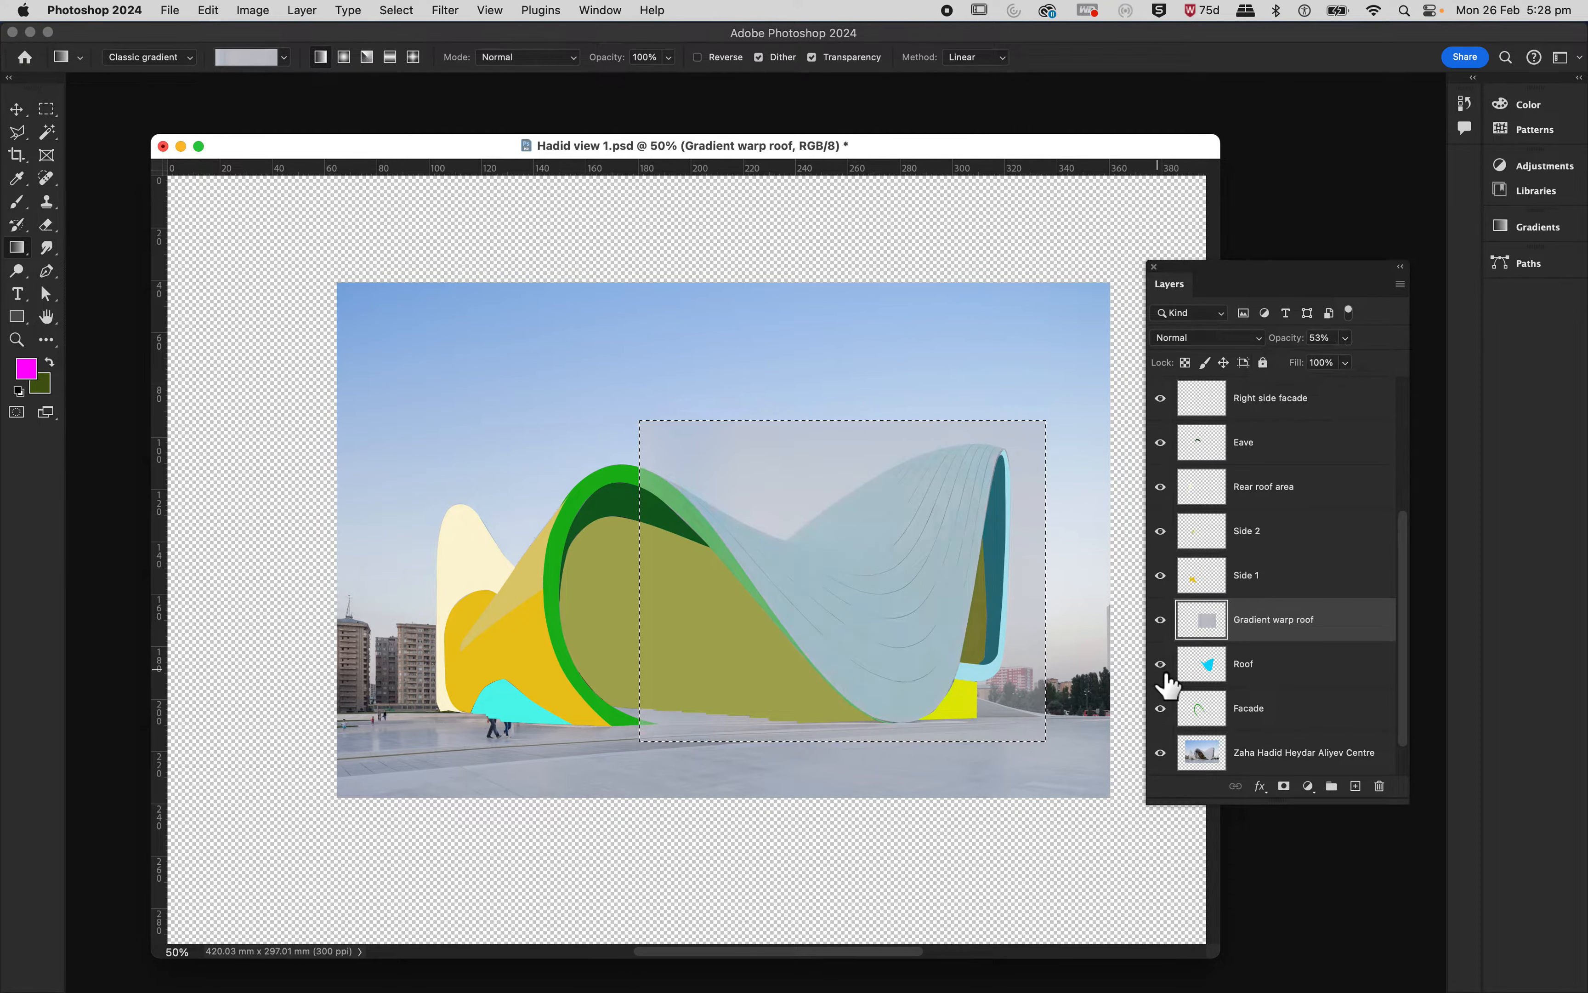
left_click(1258, 674)
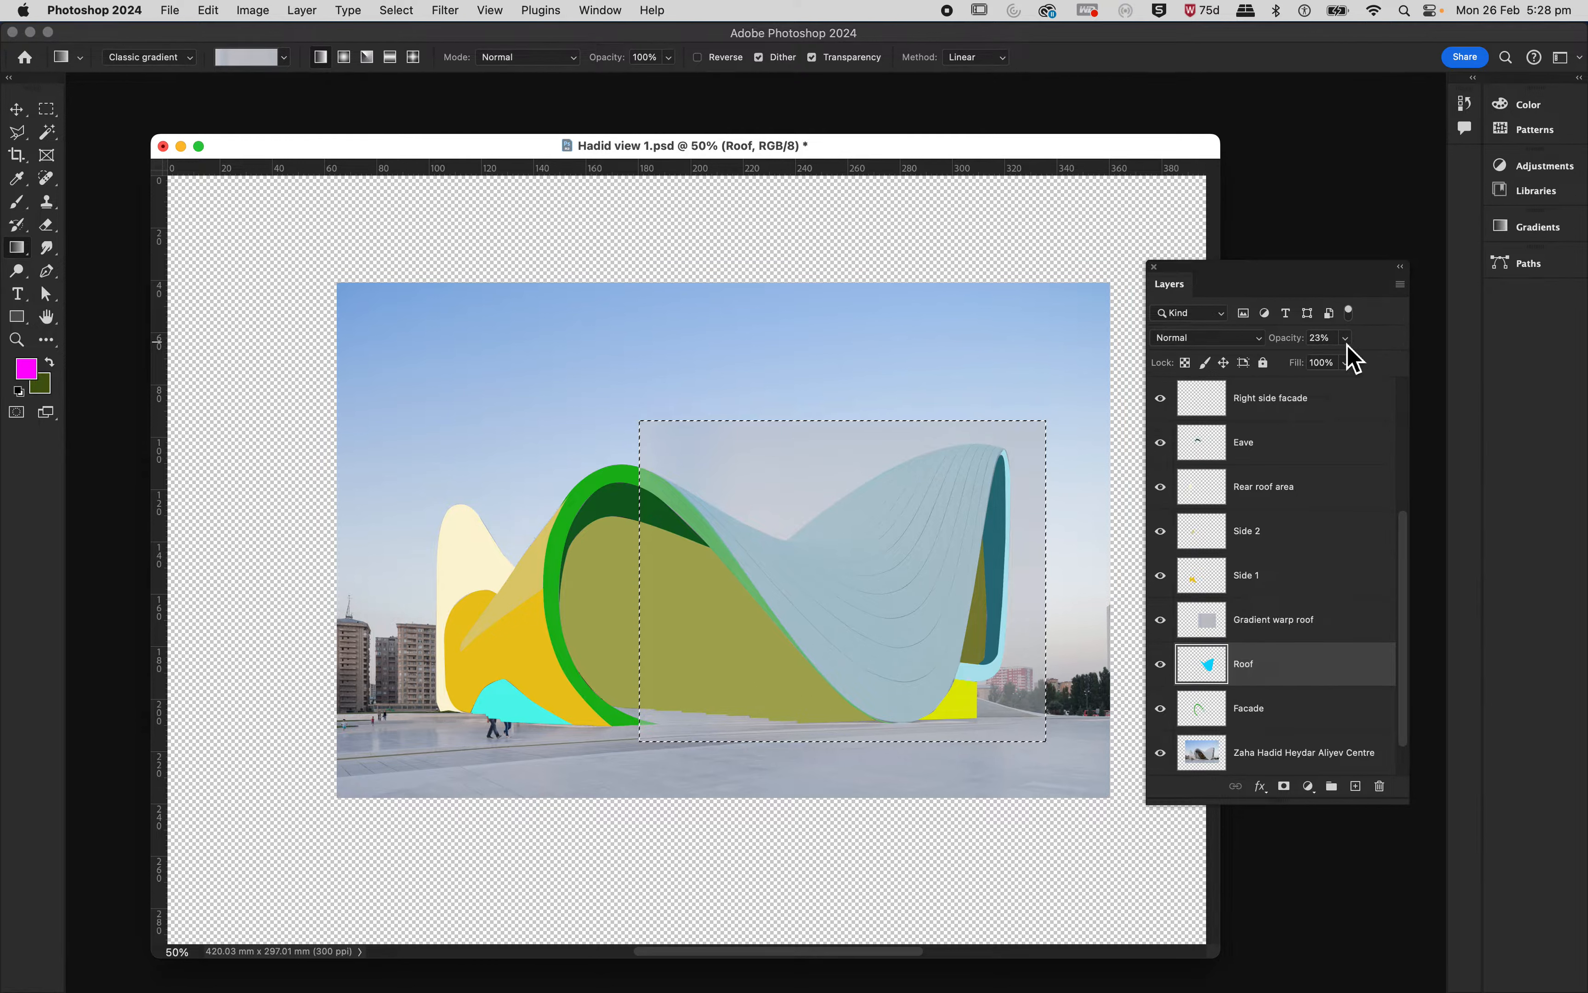
left_click(1345, 363)
left_click_drag(1341, 368, 1344, 366)
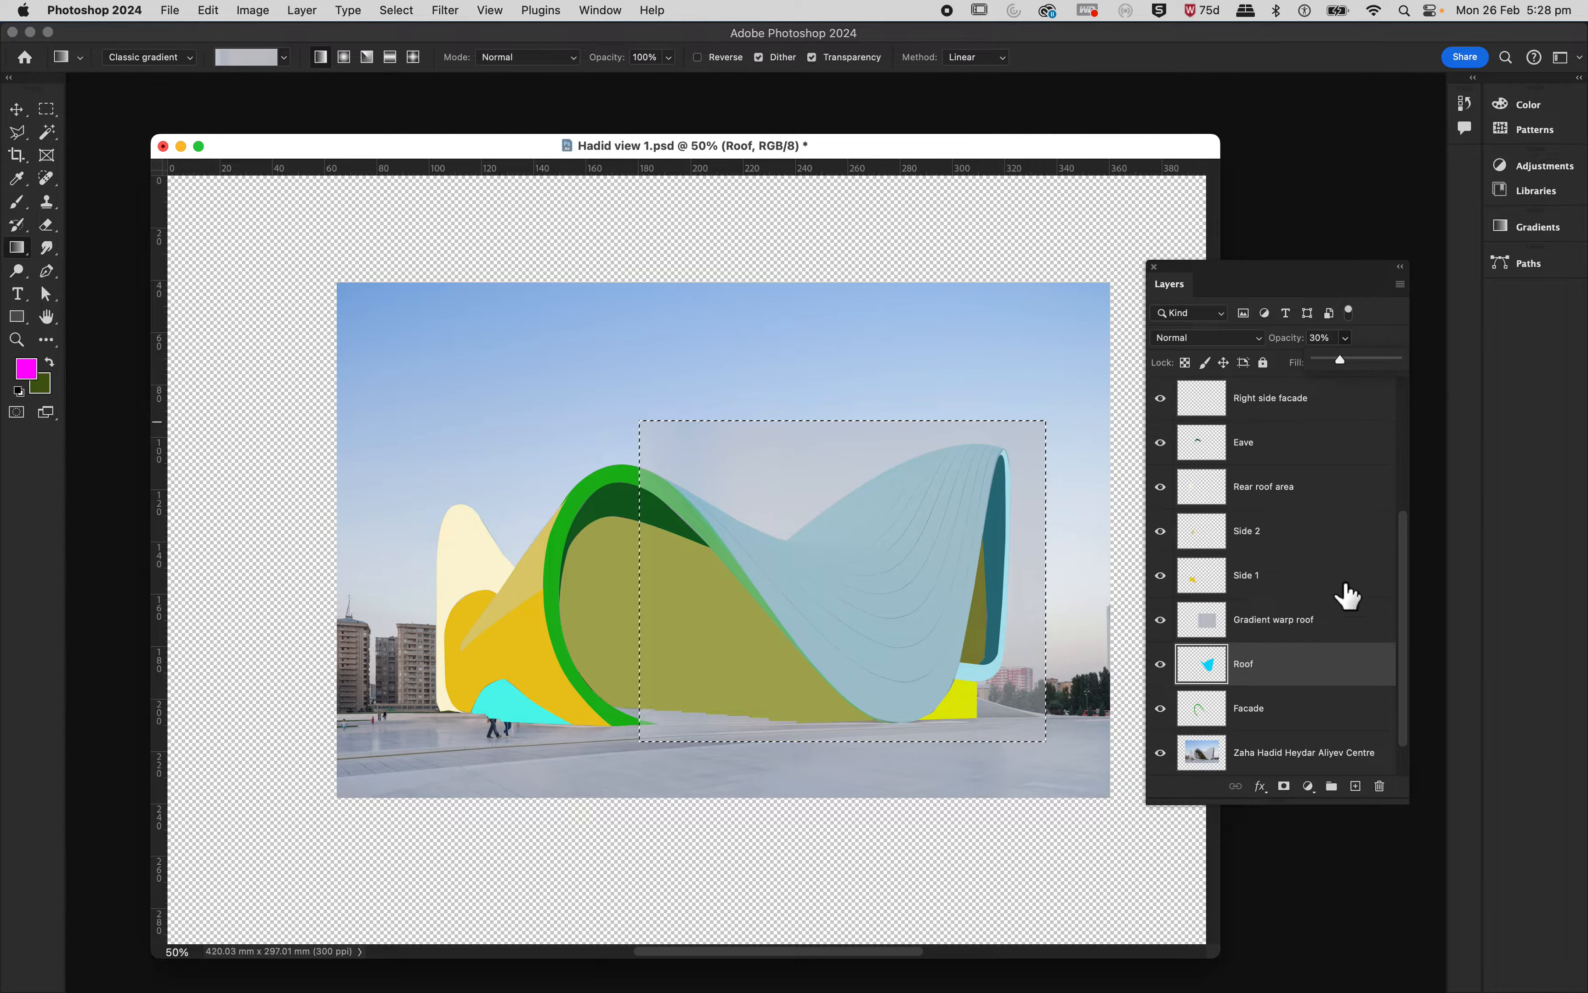
Step: Start a Warp transform on the Gradient warp roof layer
left_click(1300, 622)
left_click(1301, 621)
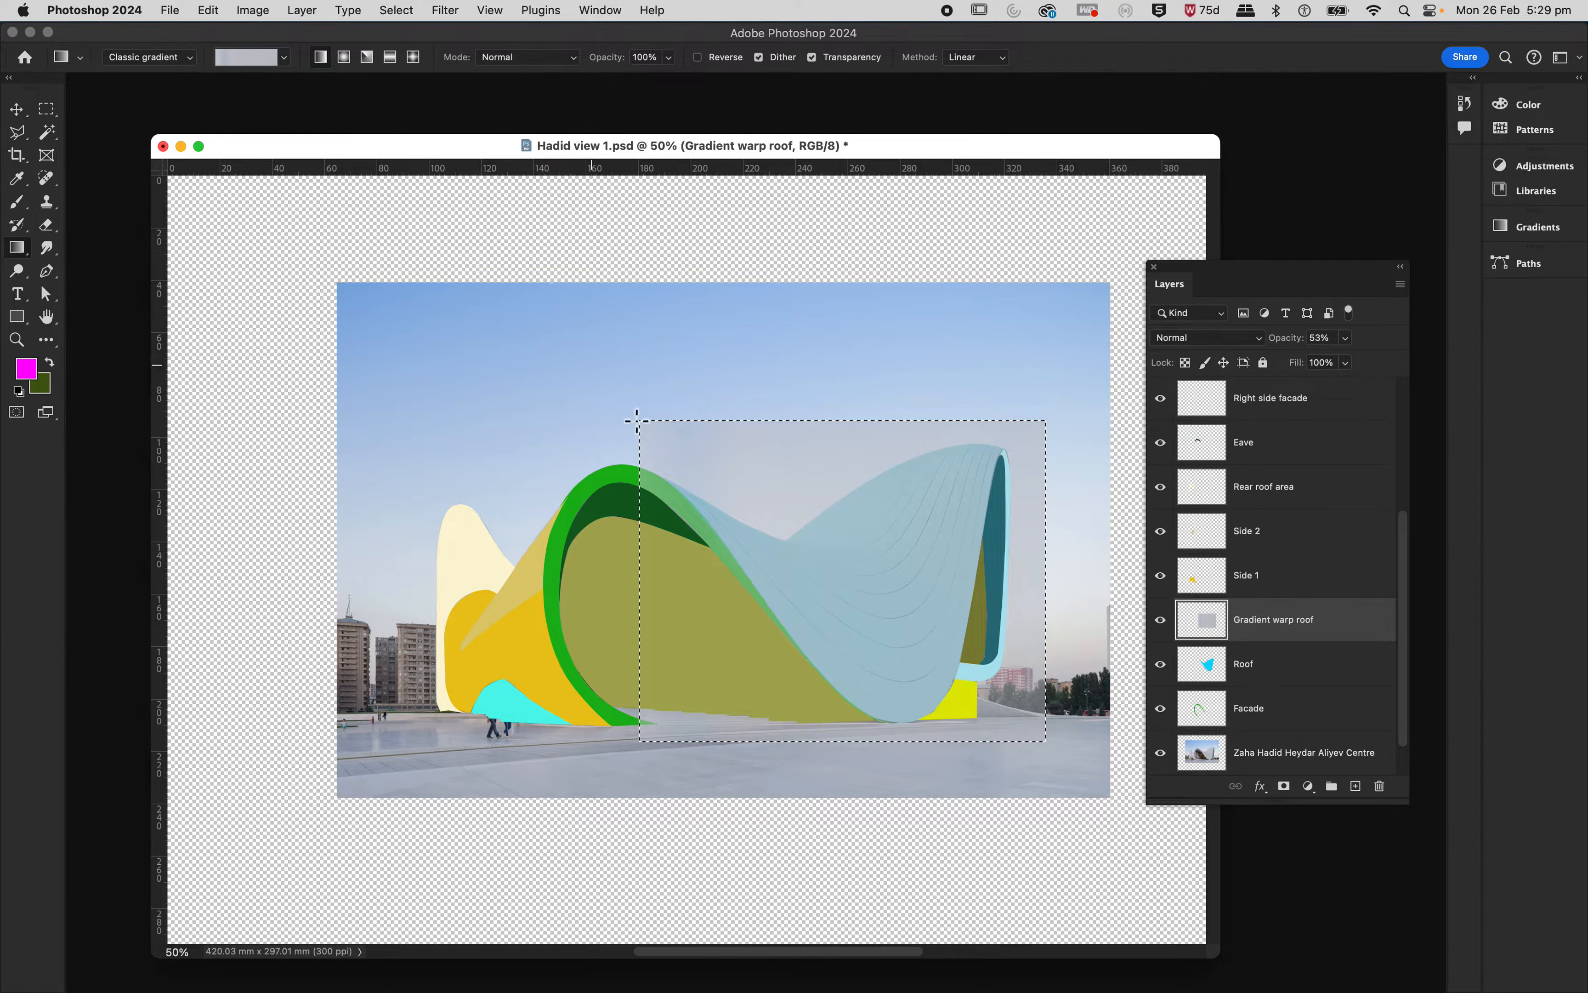
key("super+t")
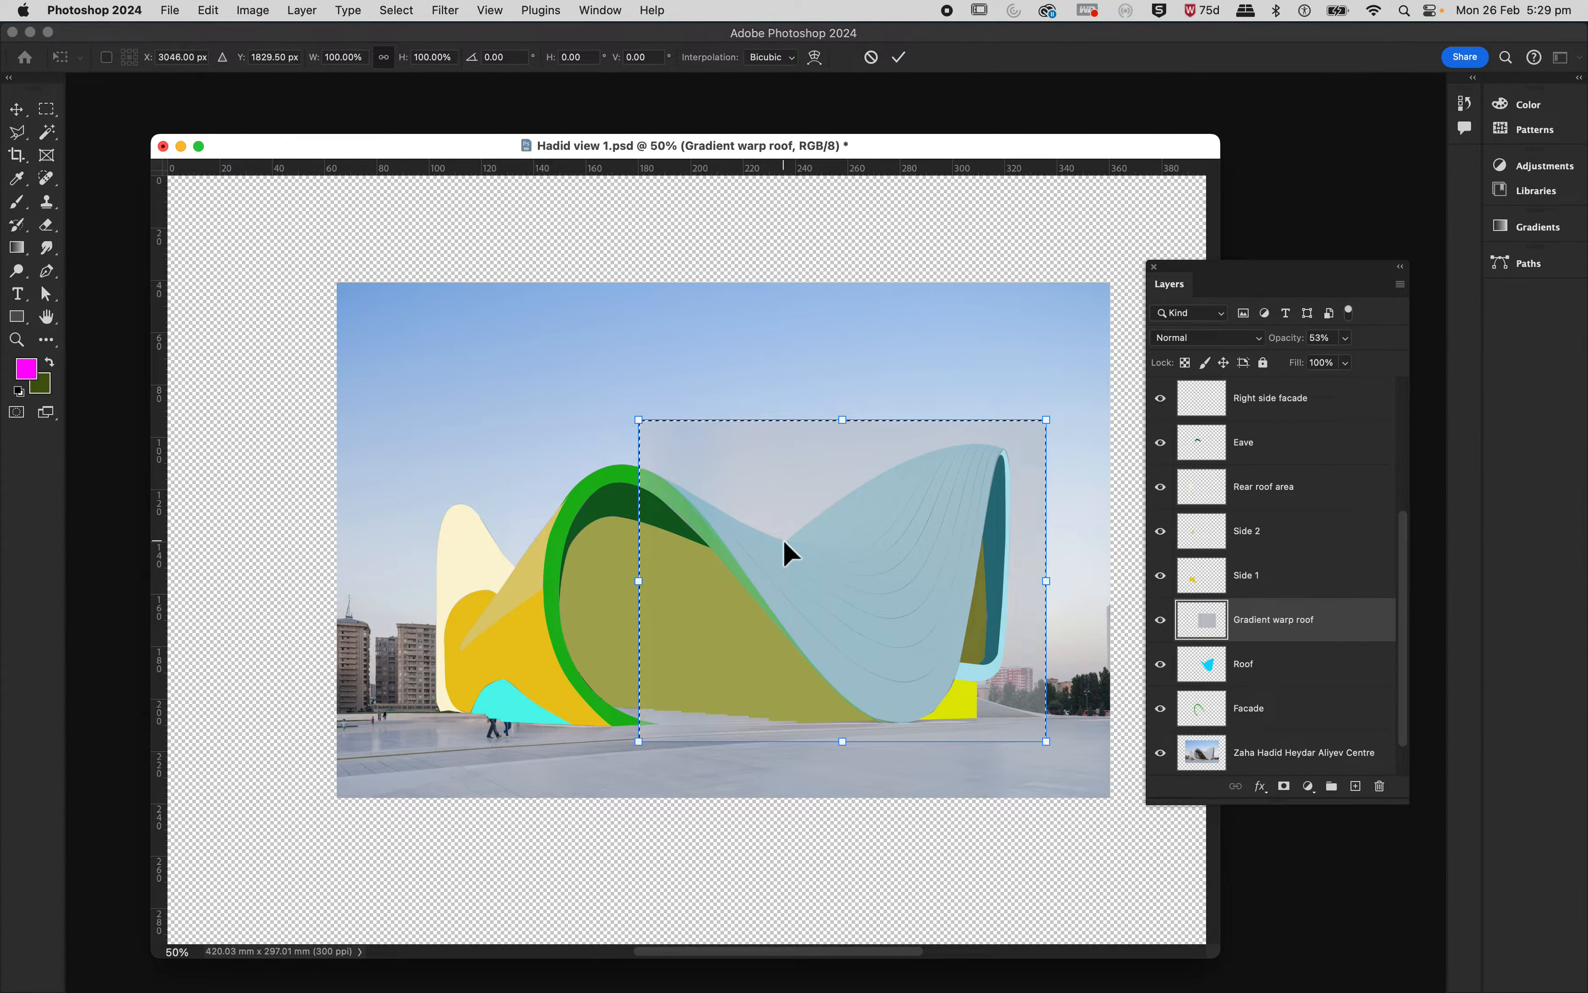
right_click(792, 507)
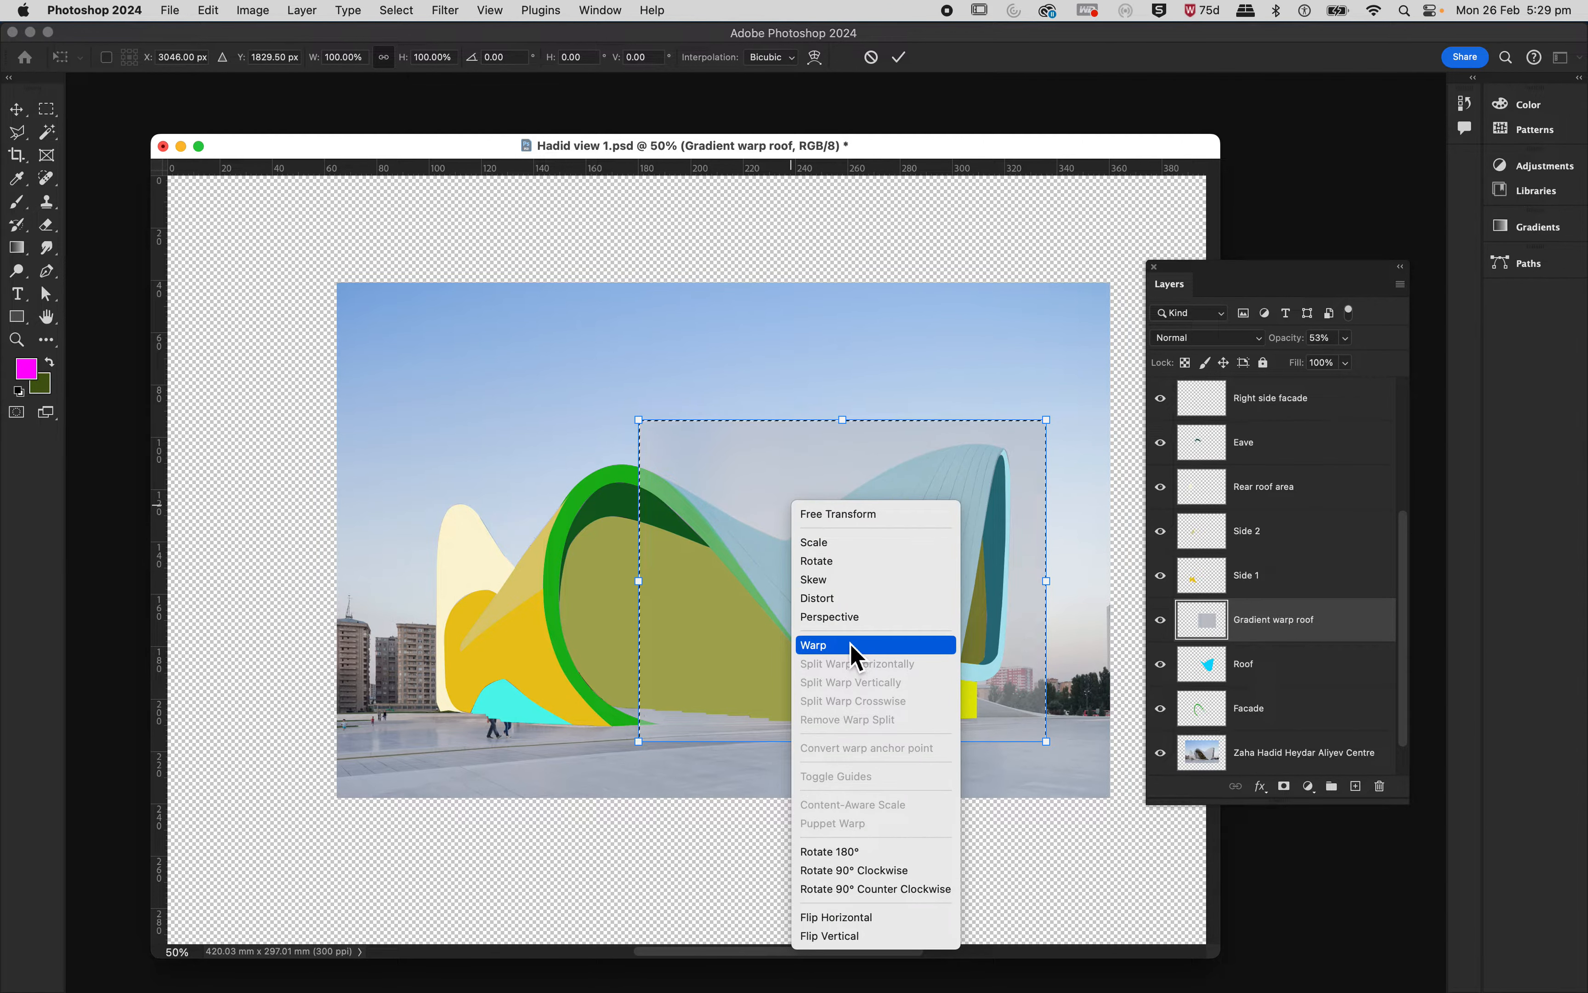
left_click(714, 562)
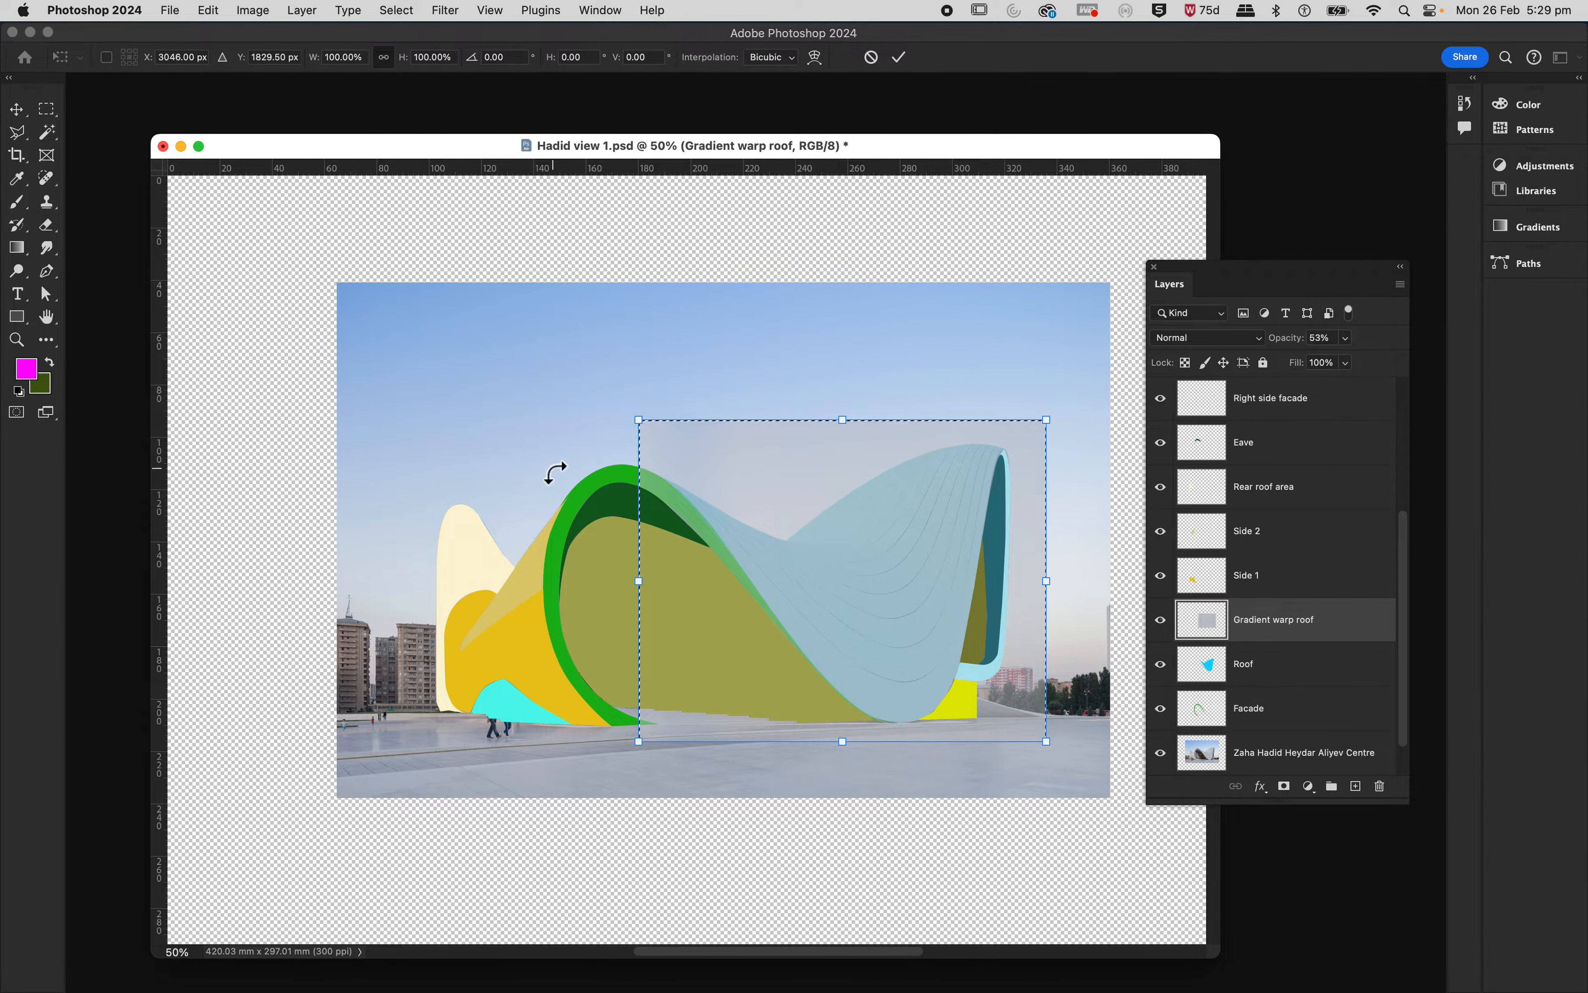
left_click(207, 14)
mouse_move(233, 418)
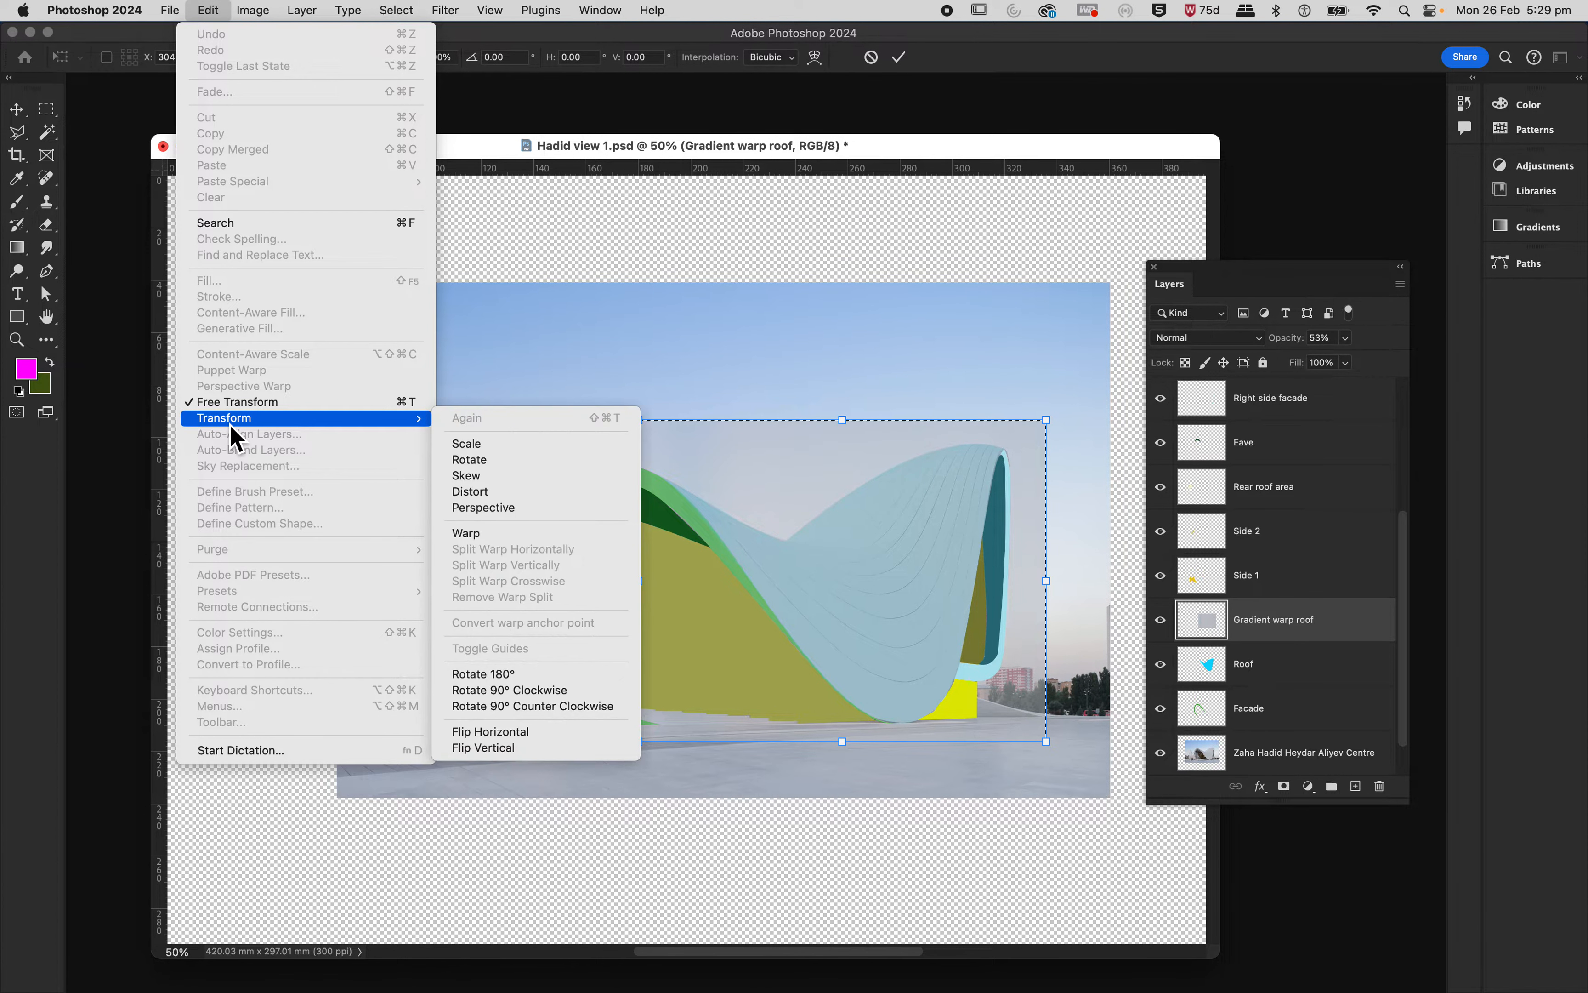
left_click(468, 535)
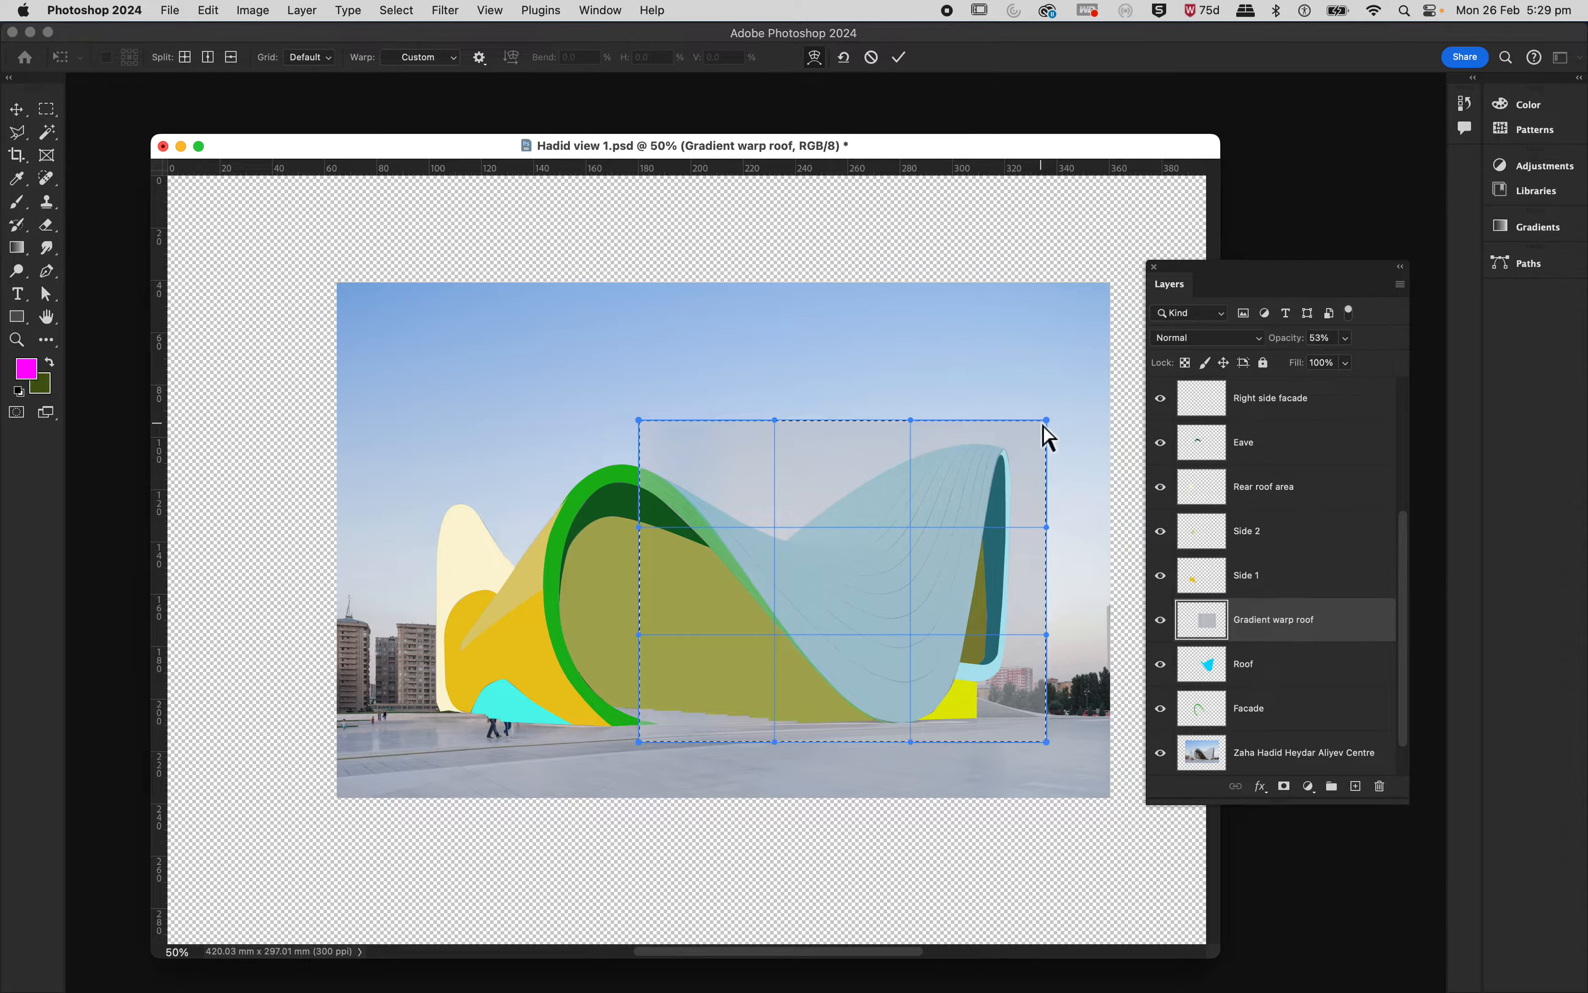
Step: Pull the warp's two upper corners in to the roof tips and curve its upper edge along the roof's dipping top line
left_click_drag(1046, 421, 1013, 439)
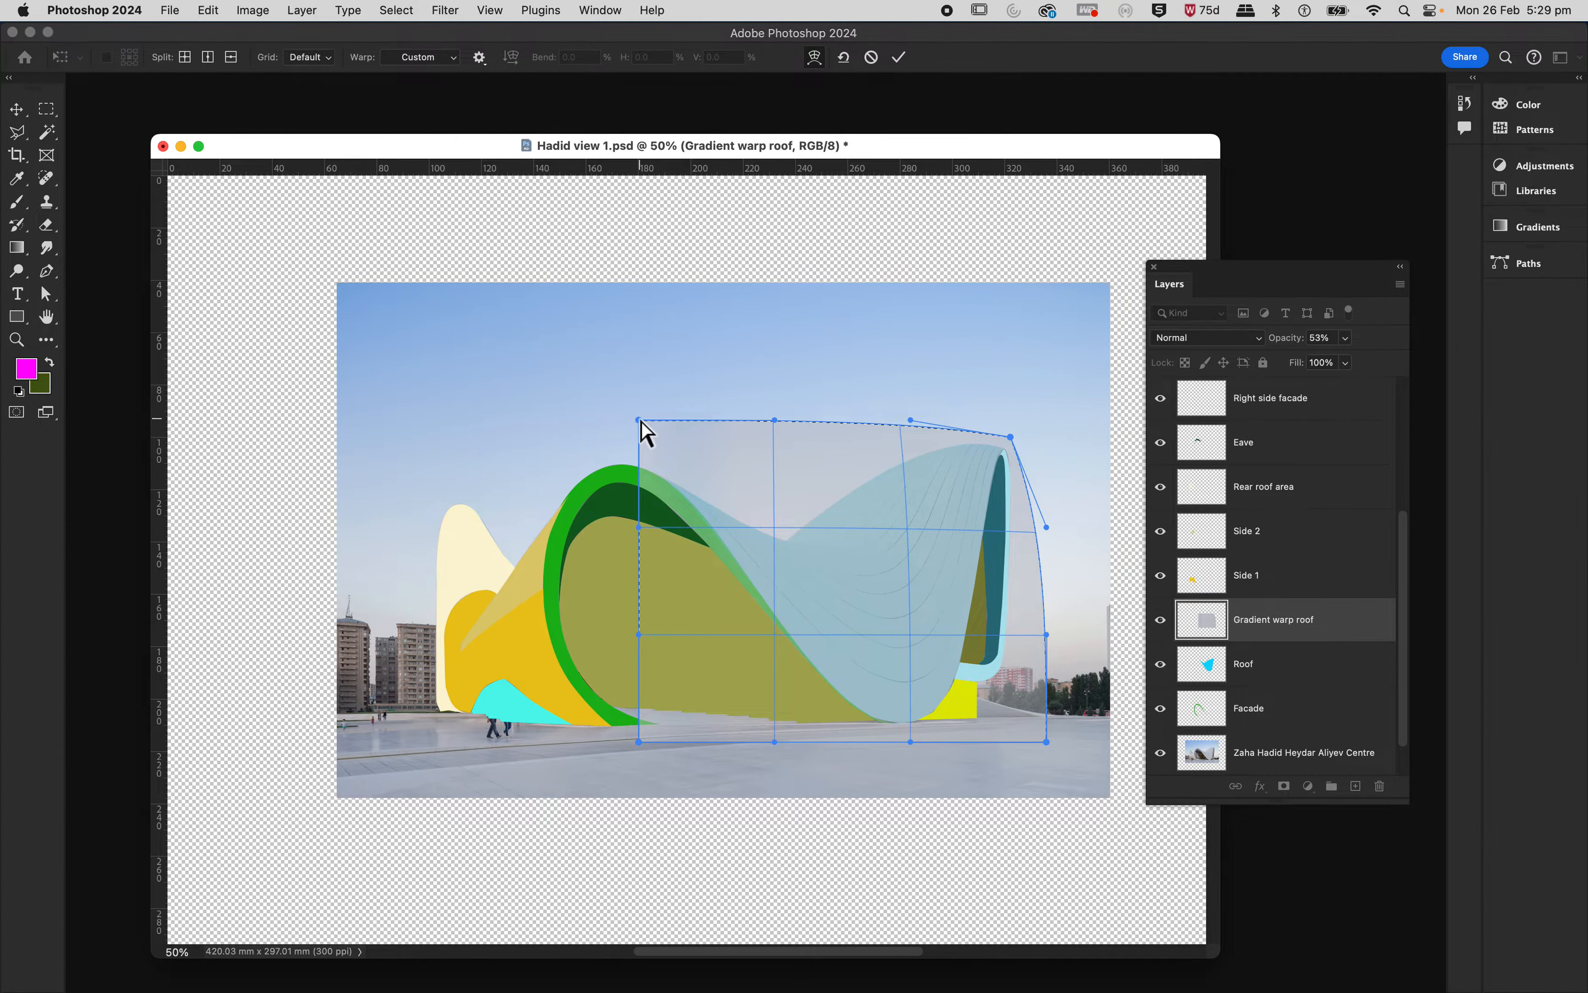
left_click_drag(641, 423, 684, 467)
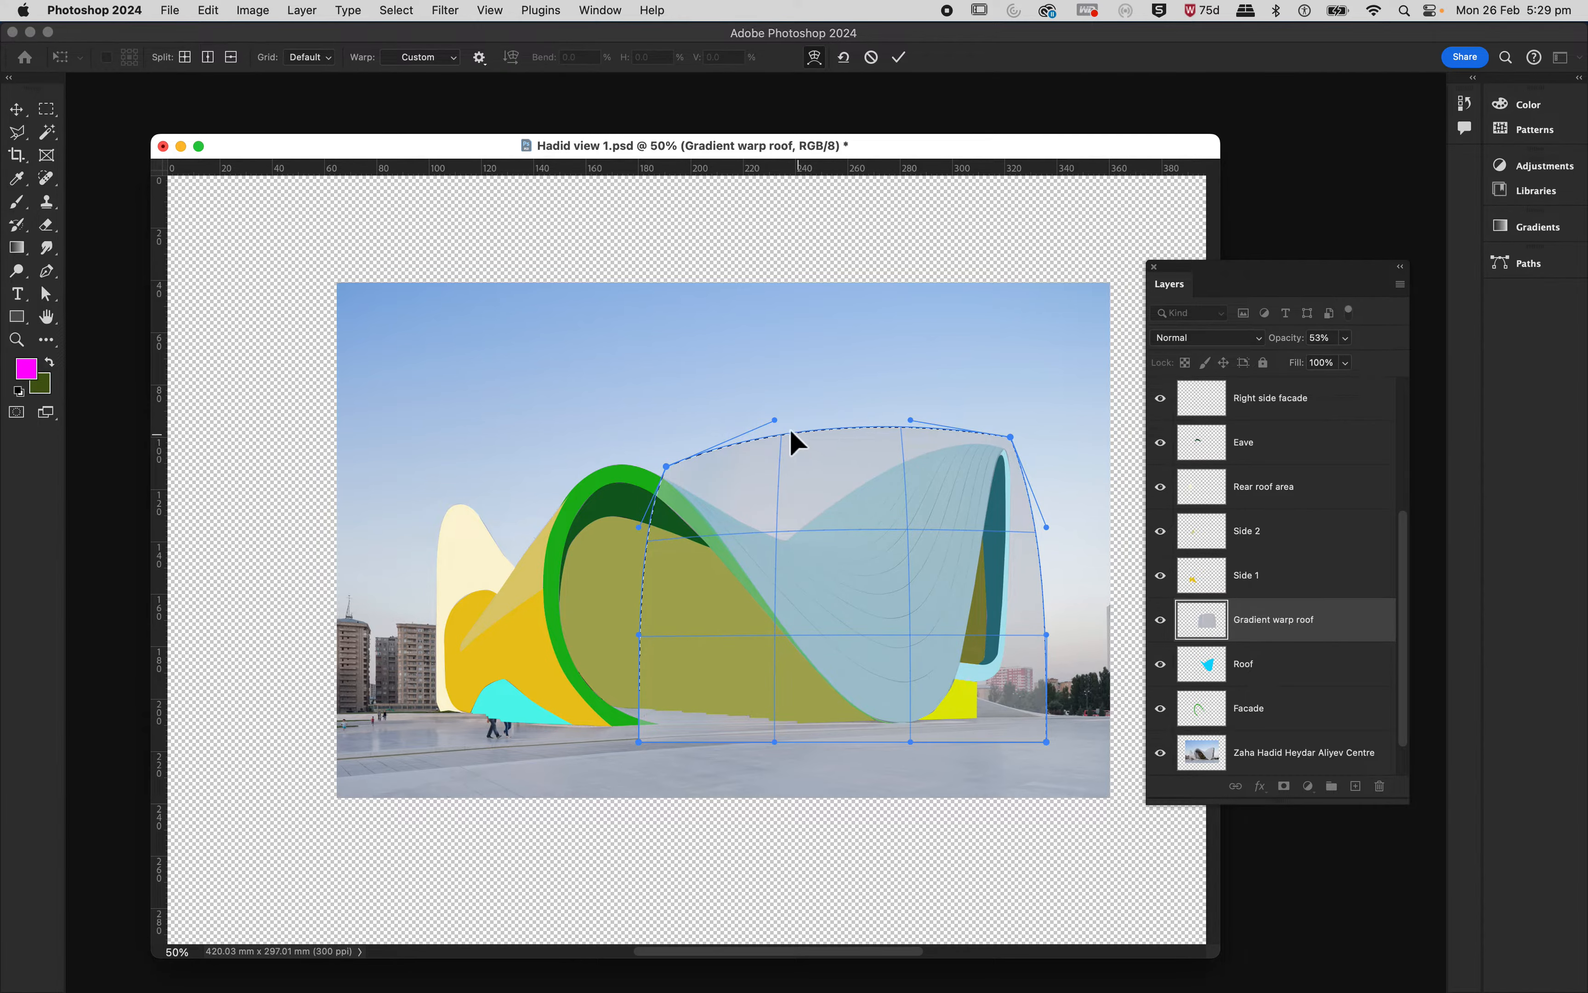
left_click_drag(775, 419, 786, 560)
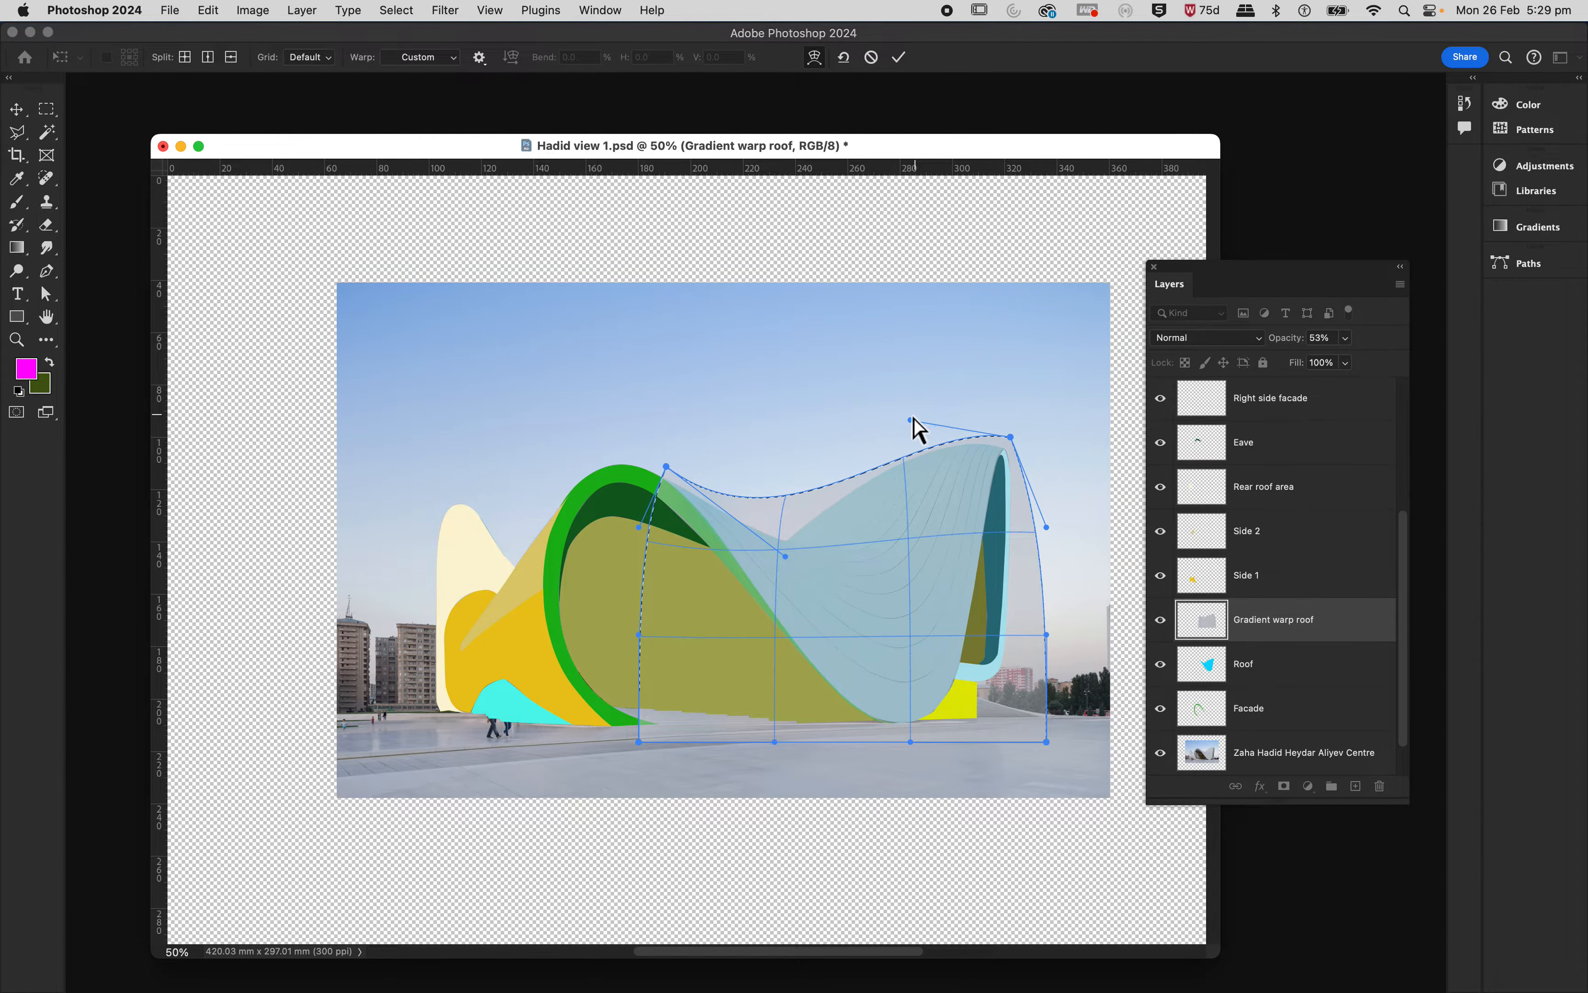
left_click_drag(909, 420, 990, 398)
left_click_drag(795, 494, 831, 532)
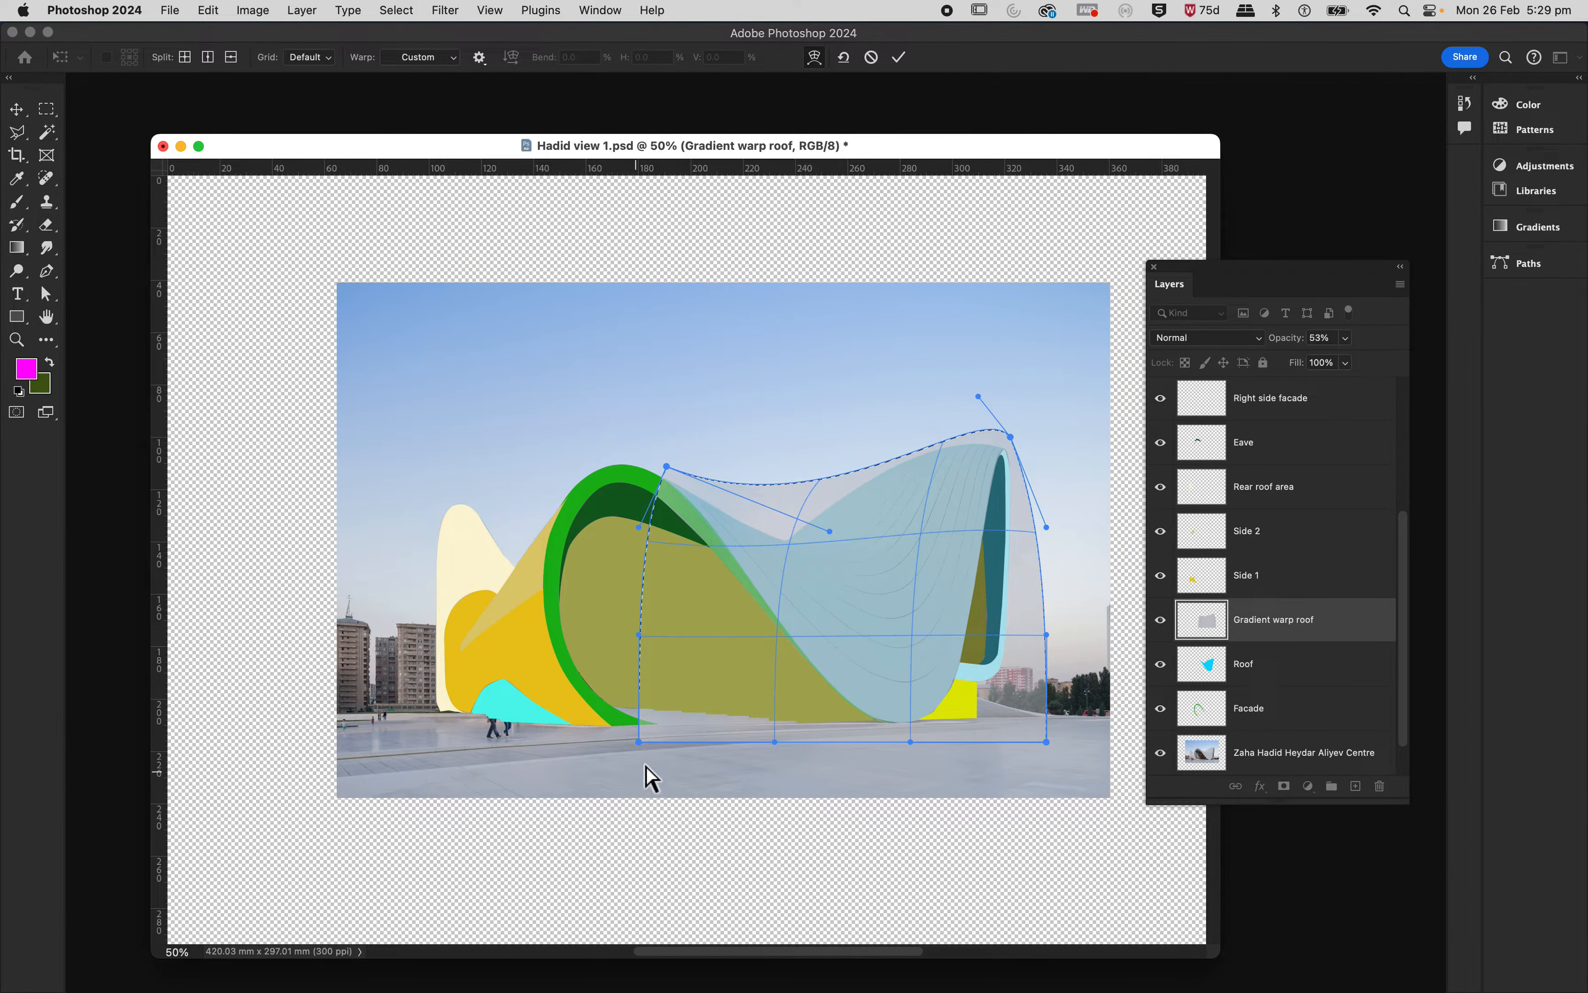
Step: Move the warp's lower-left corner to the roof's lowest point and bend the left edge along the green facade
left_click_drag(641, 745, 924, 739)
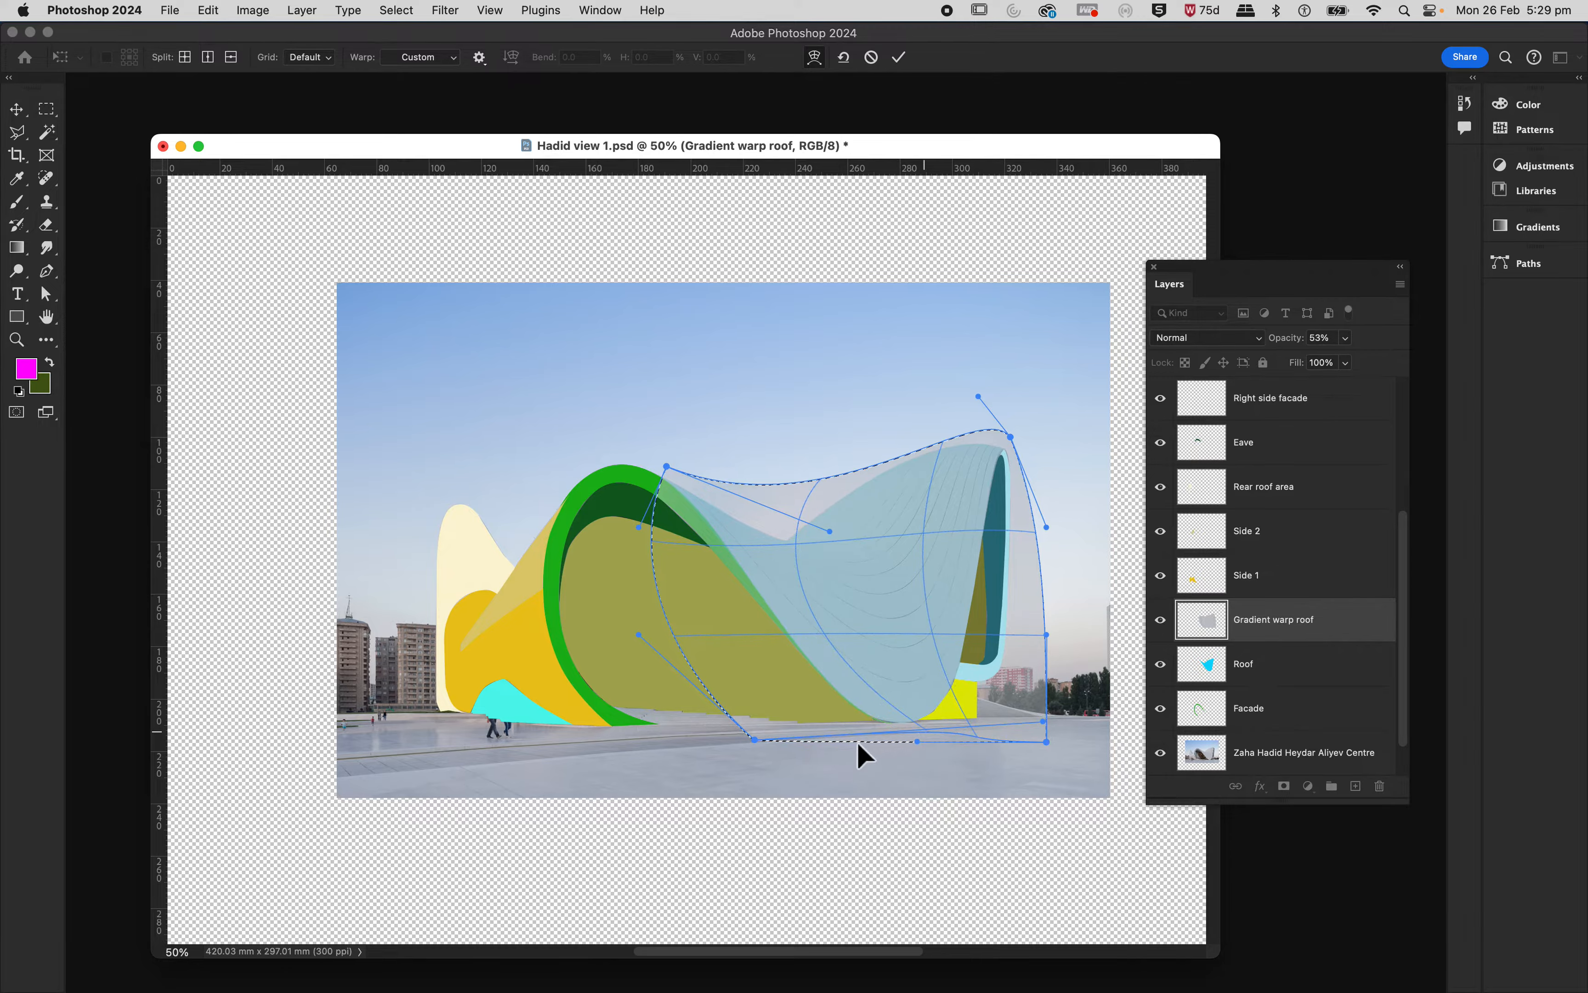
left_click_drag(754, 737, 881, 746)
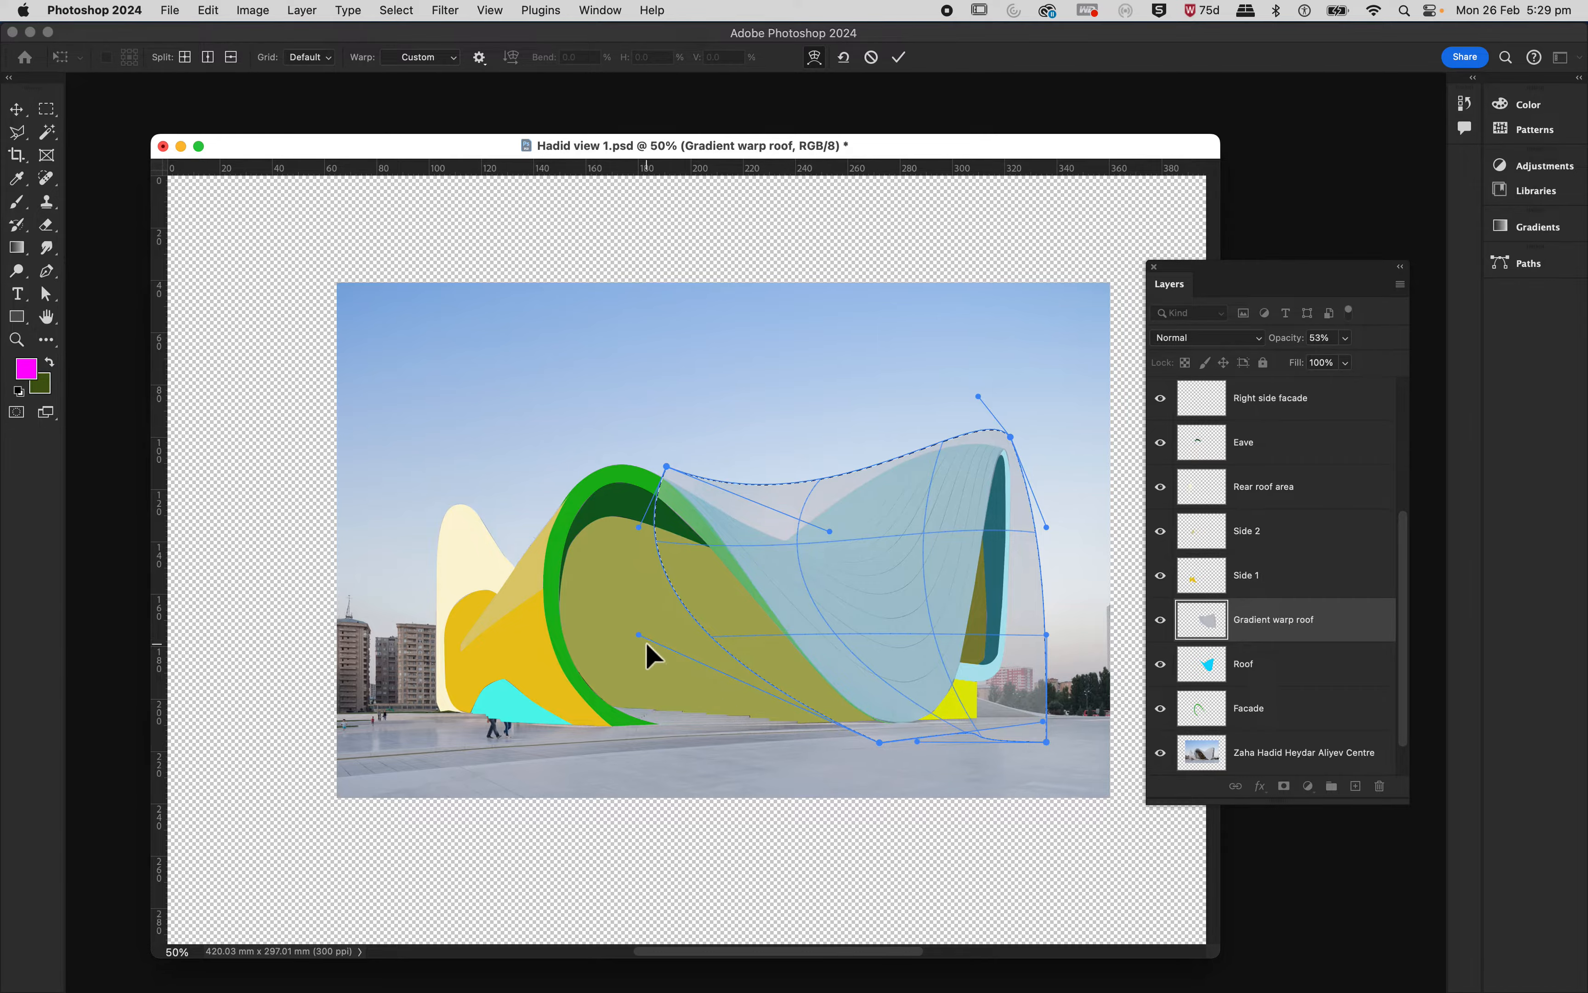
left_click_drag(640, 636, 742, 637)
left_click_drag(639, 526, 694, 552)
left_click_drag(666, 467, 651, 467)
left_click_drag(697, 556, 727, 552)
left_click_drag(744, 641, 755, 626)
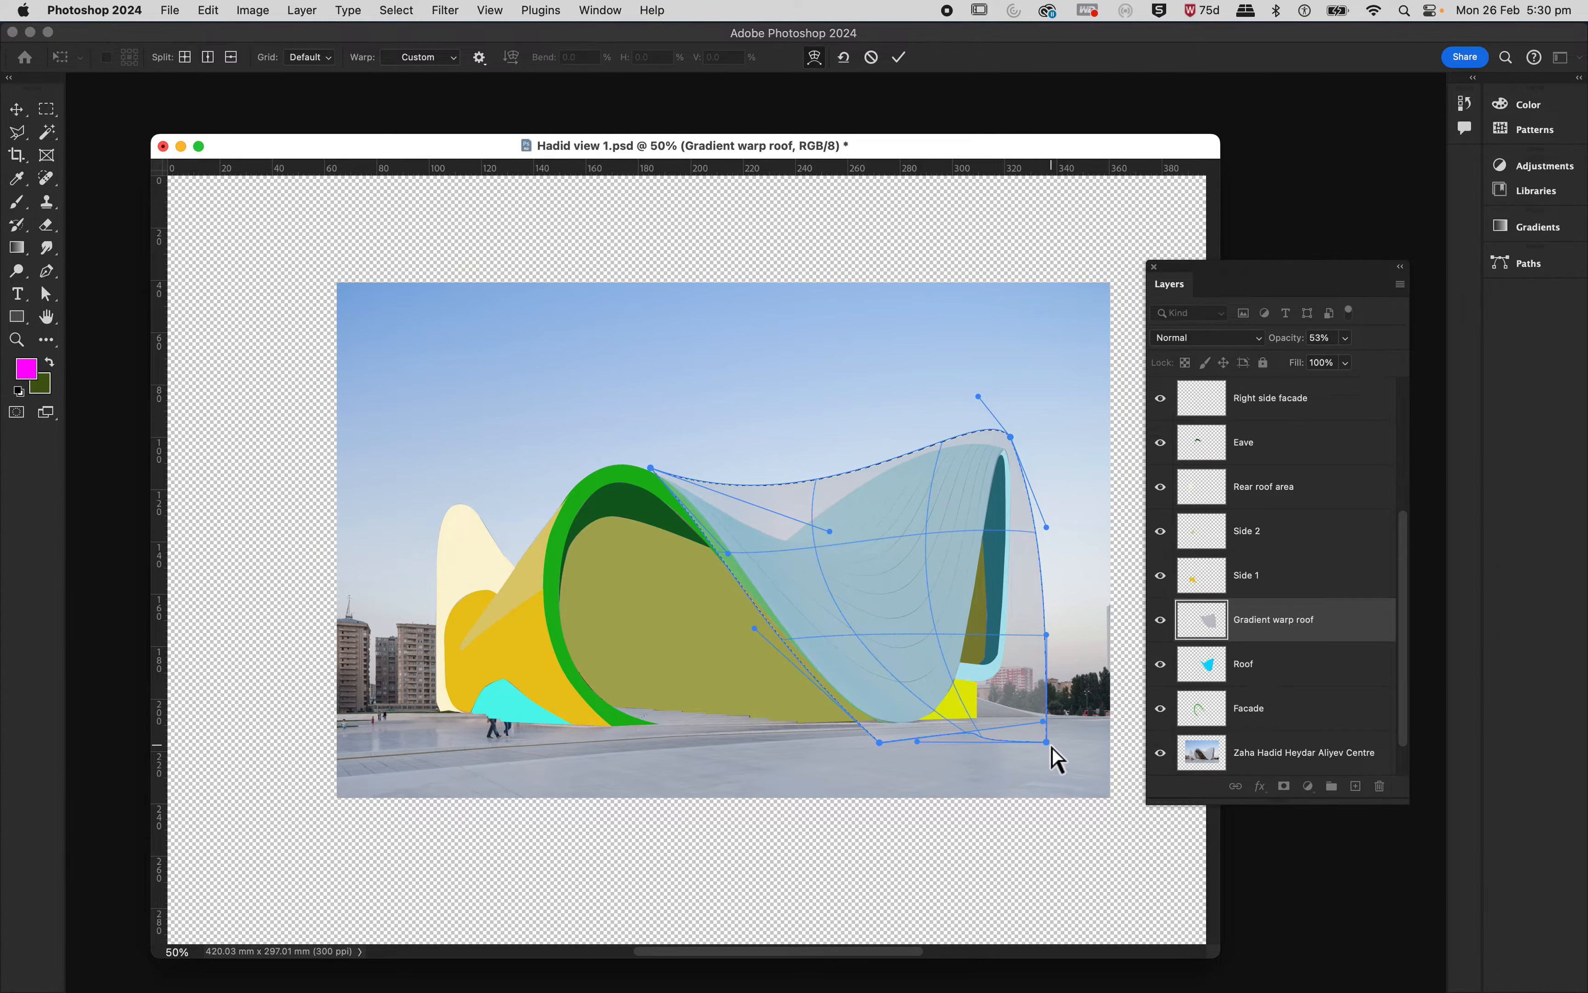
Step: Bring the warp's lower-right corner in beside the roof's base and bend the right and lower edges around the roof outline
left_click_drag(1051, 747, 881, 739)
left_click_drag(1011, 690, 1018, 658)
left_click_drag(1004, 725, 966, 705)
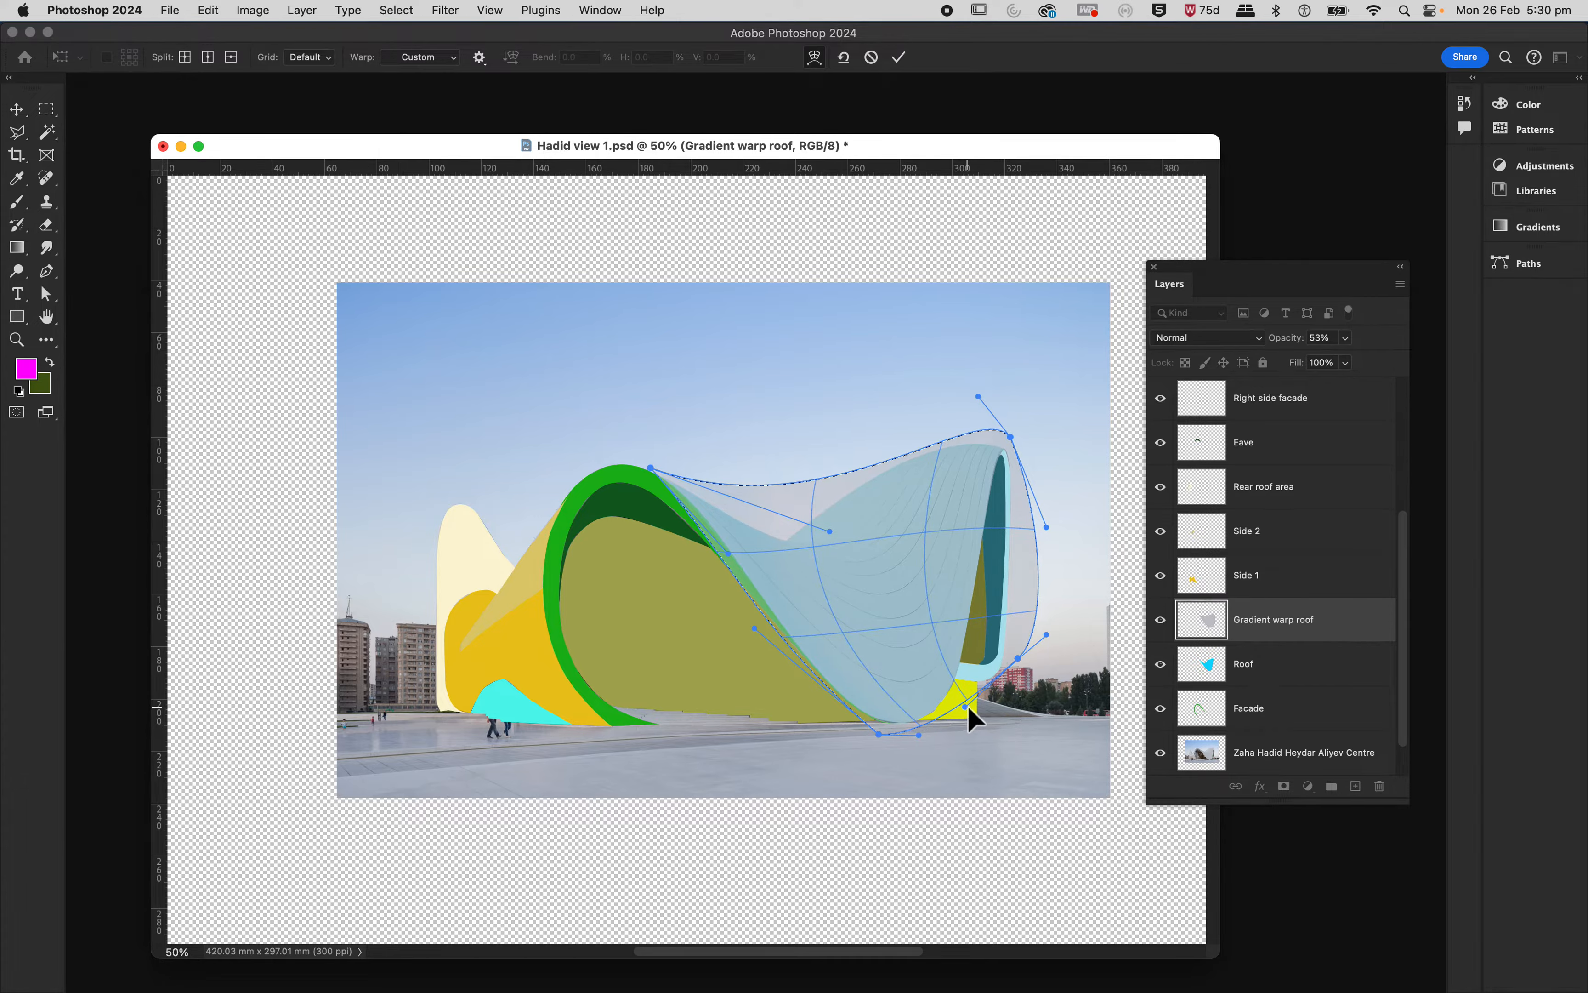
left_click_drag(1046, 528, 1011, 529)
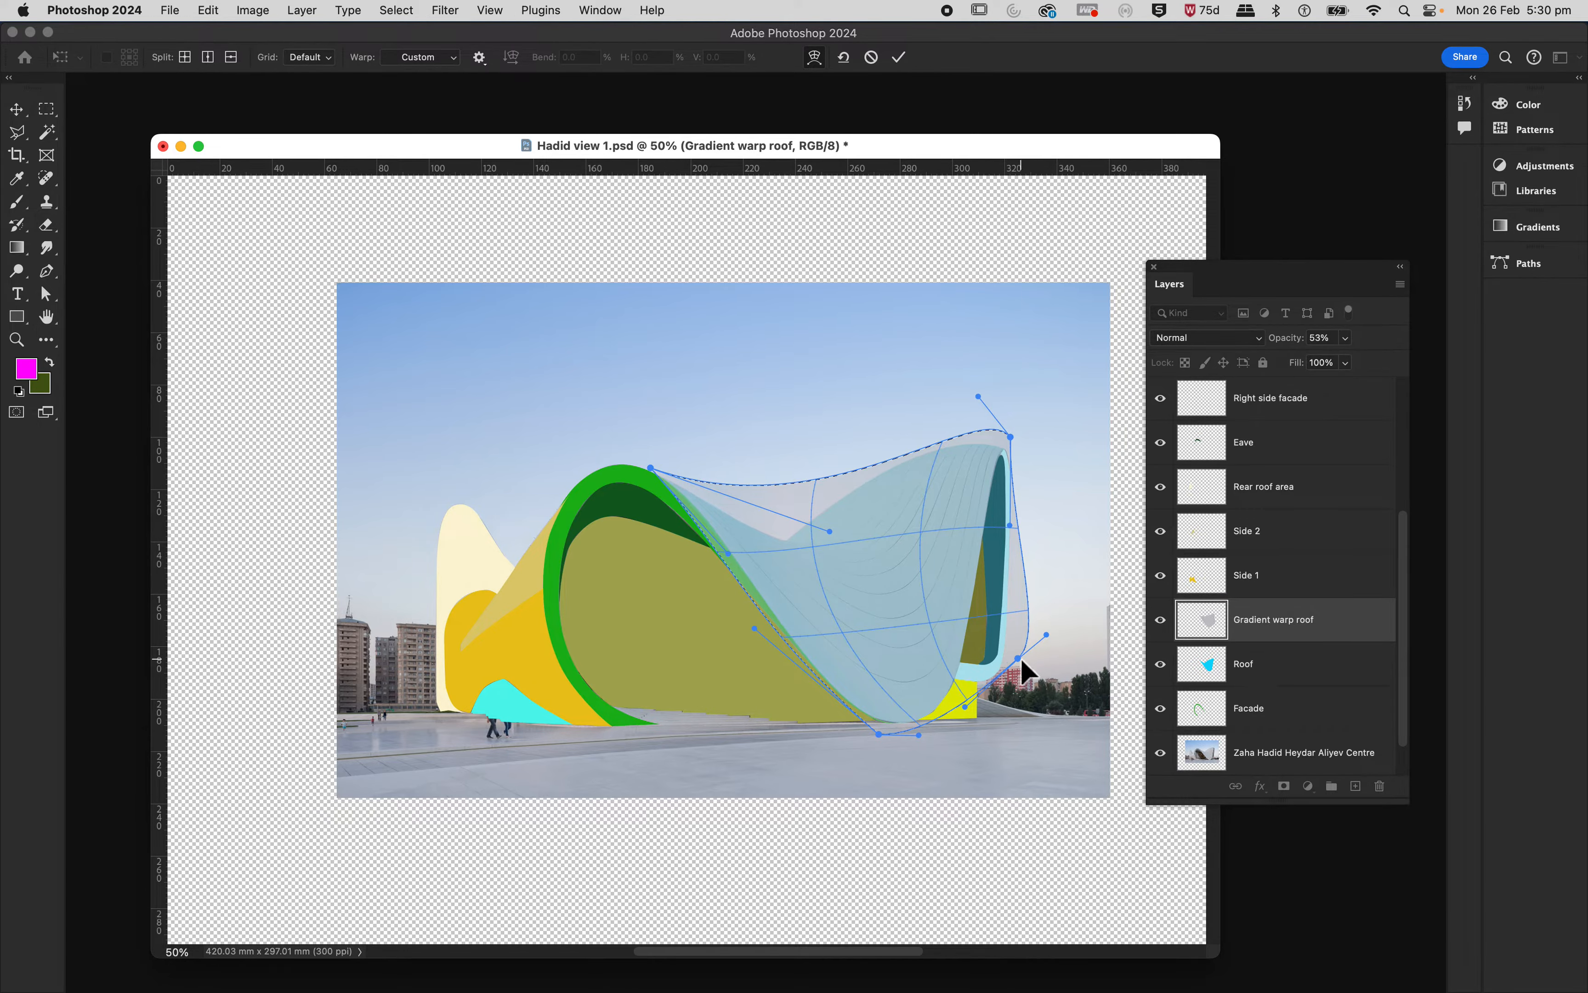
left_click_drag(1018, 658, 975, 631)
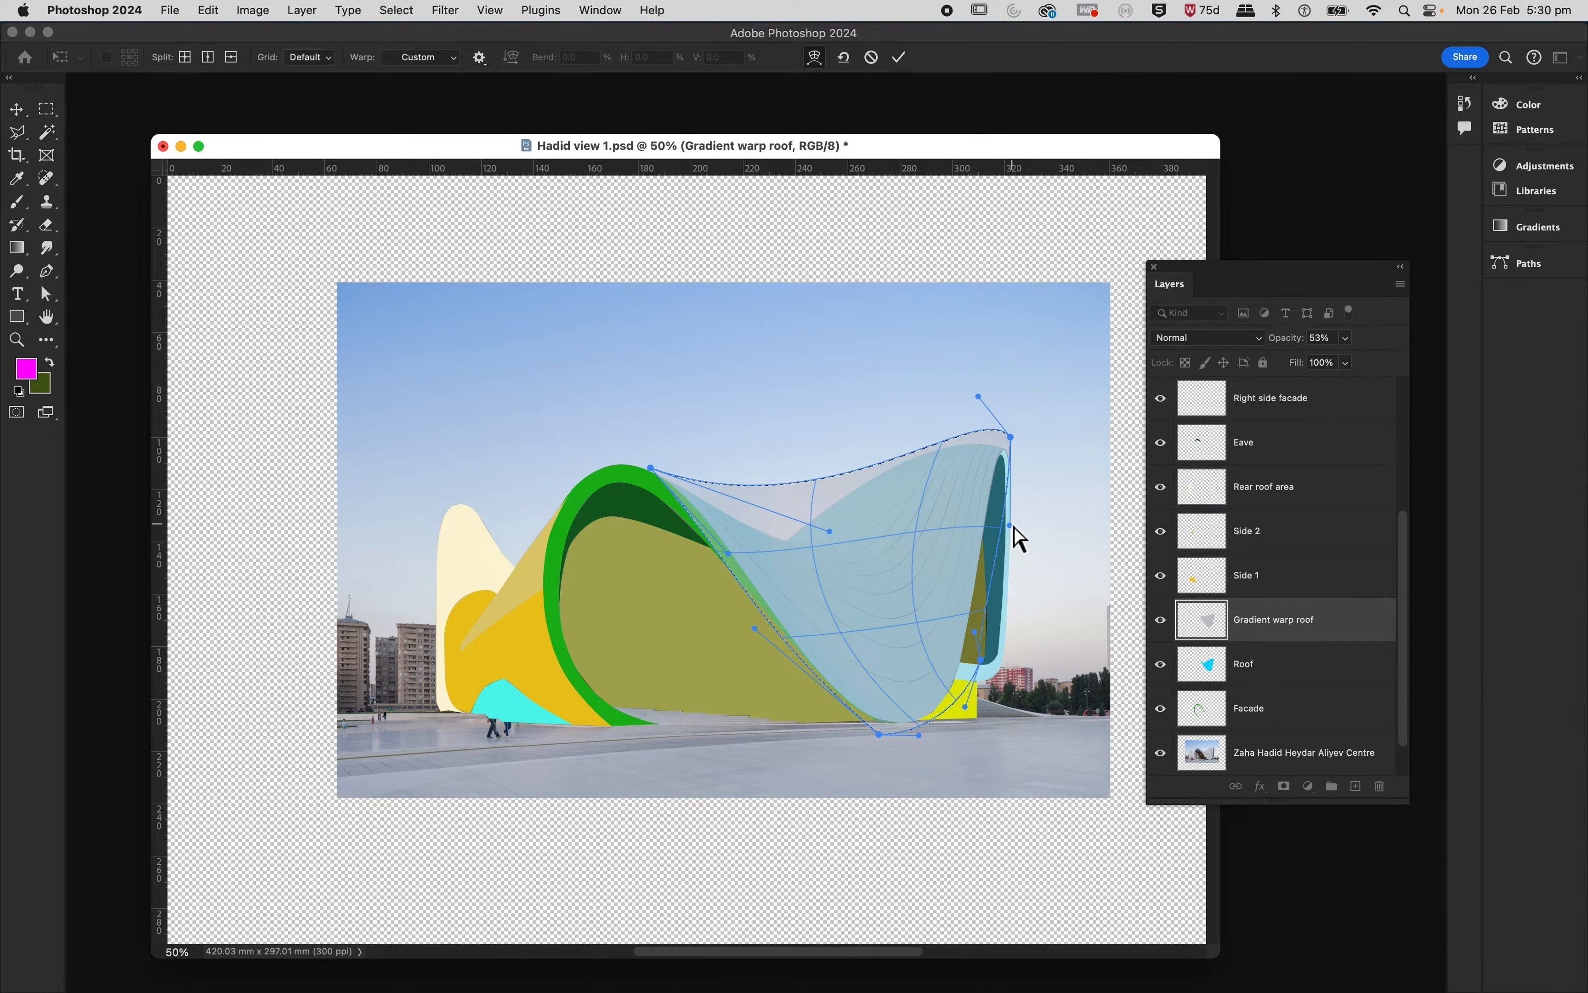
left_click_drag(1010, 526, 1000, 524)
left_click_drag(957, 698, 933, 724)
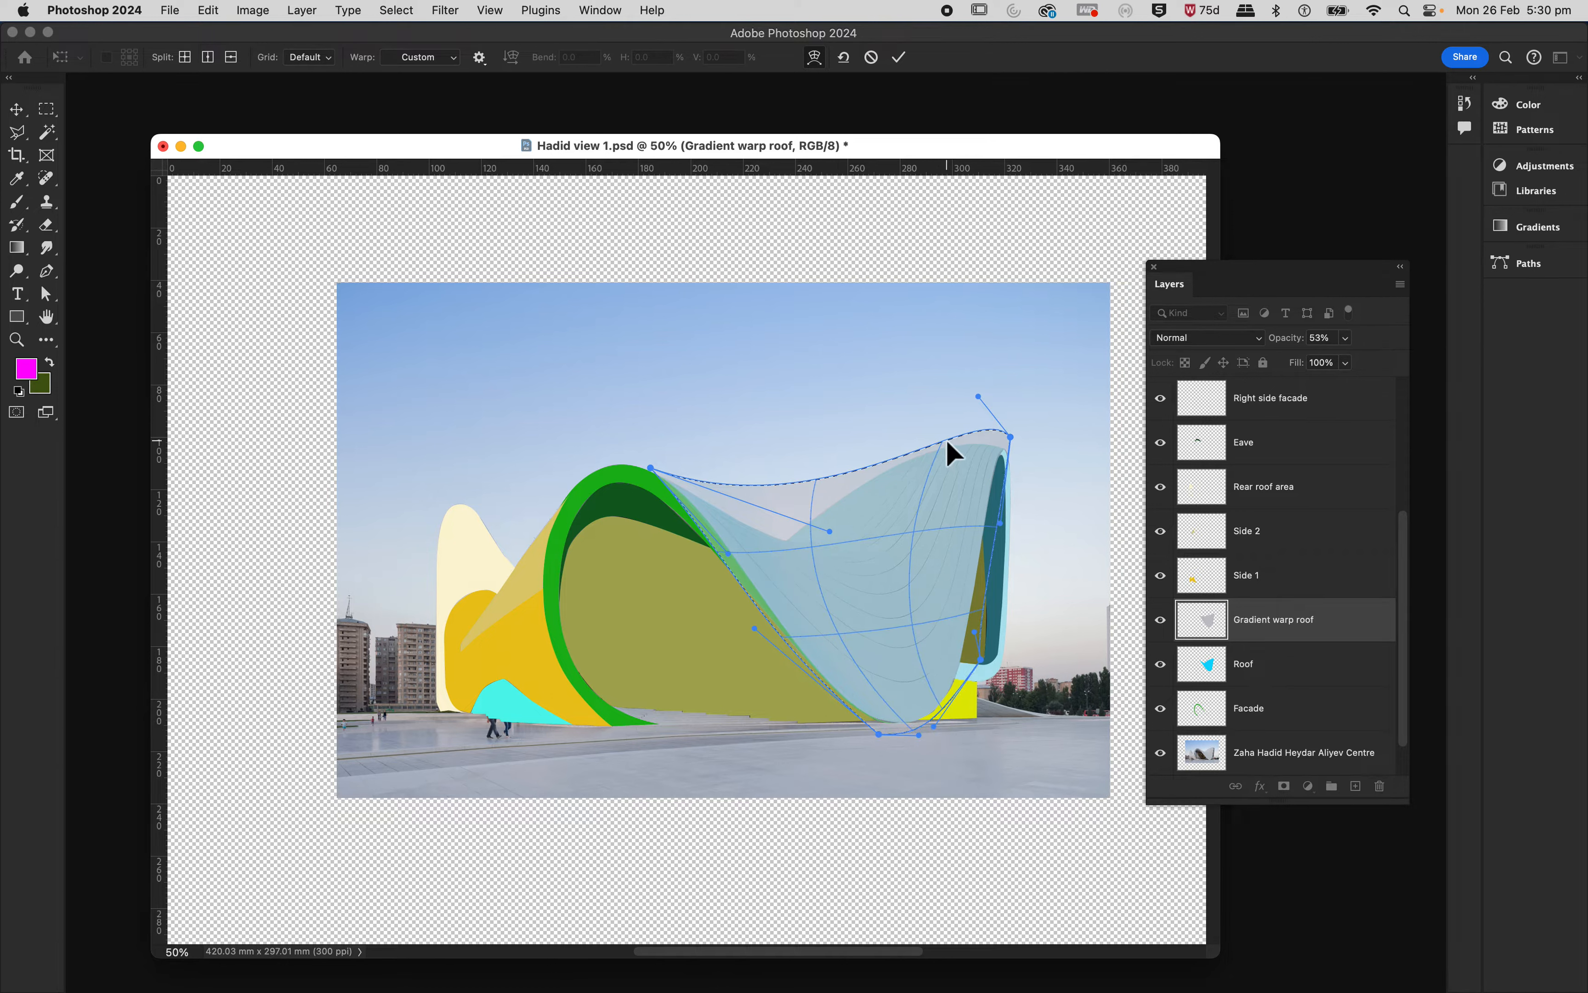
Step: Fine-tune the warp's upper edge and inner mesh to follow the roof's curved lines, and apply the warp without cropping
left_click_drag(945, 441, 956, 449)
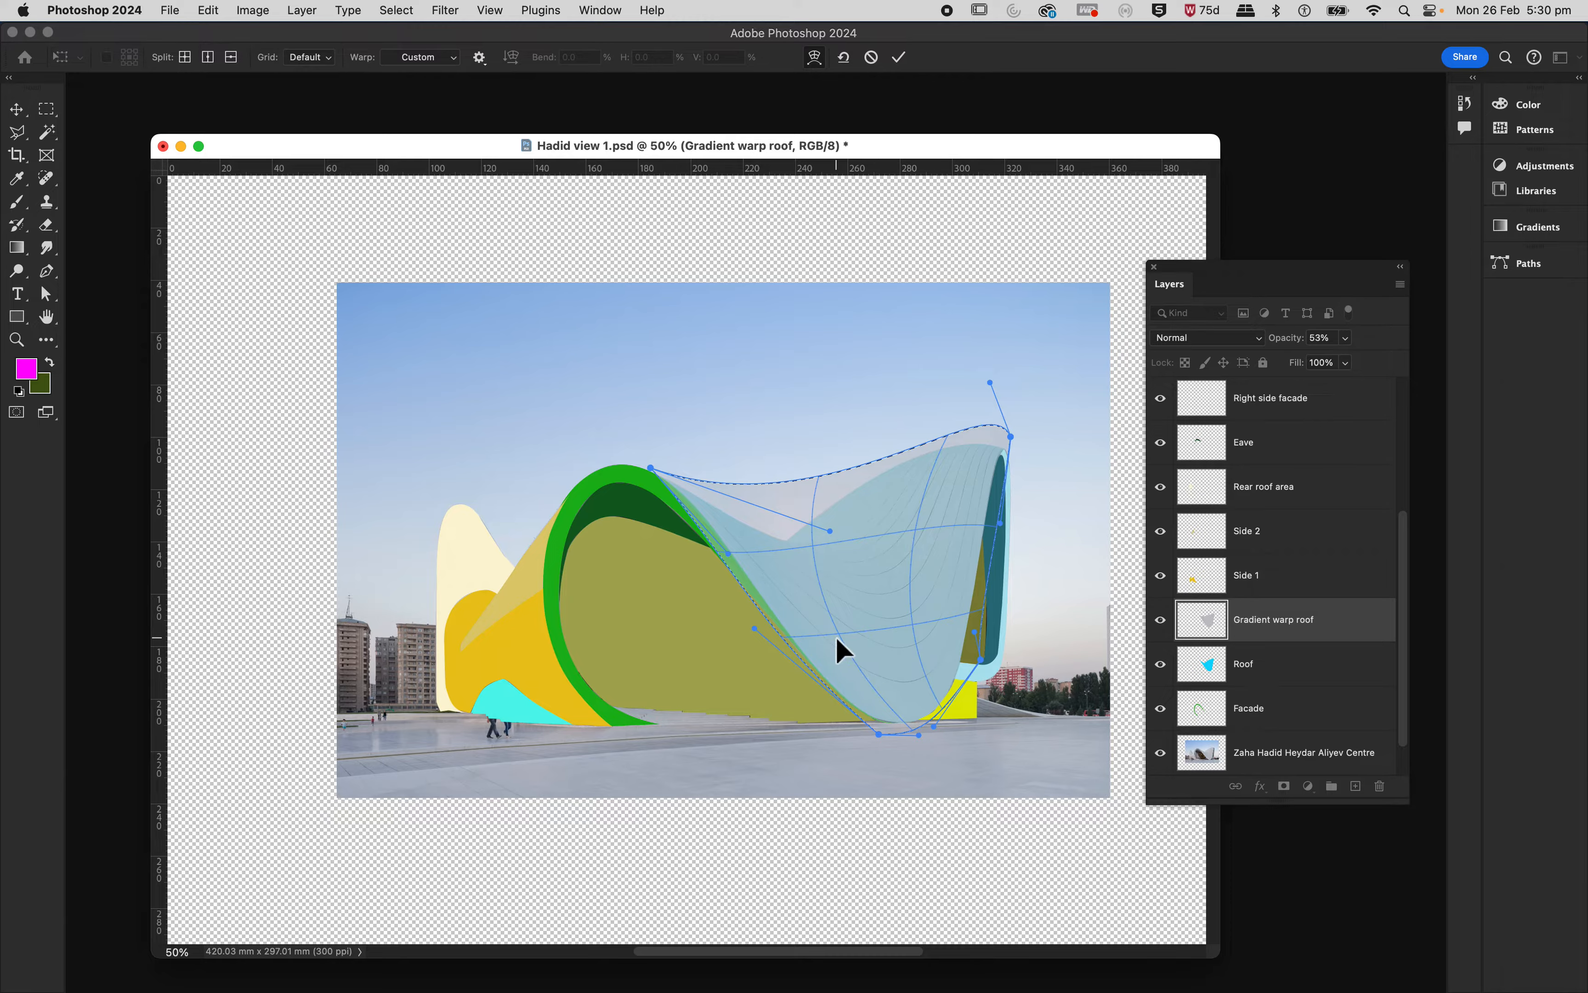
left_click_drag(838, 646, 882, 643)
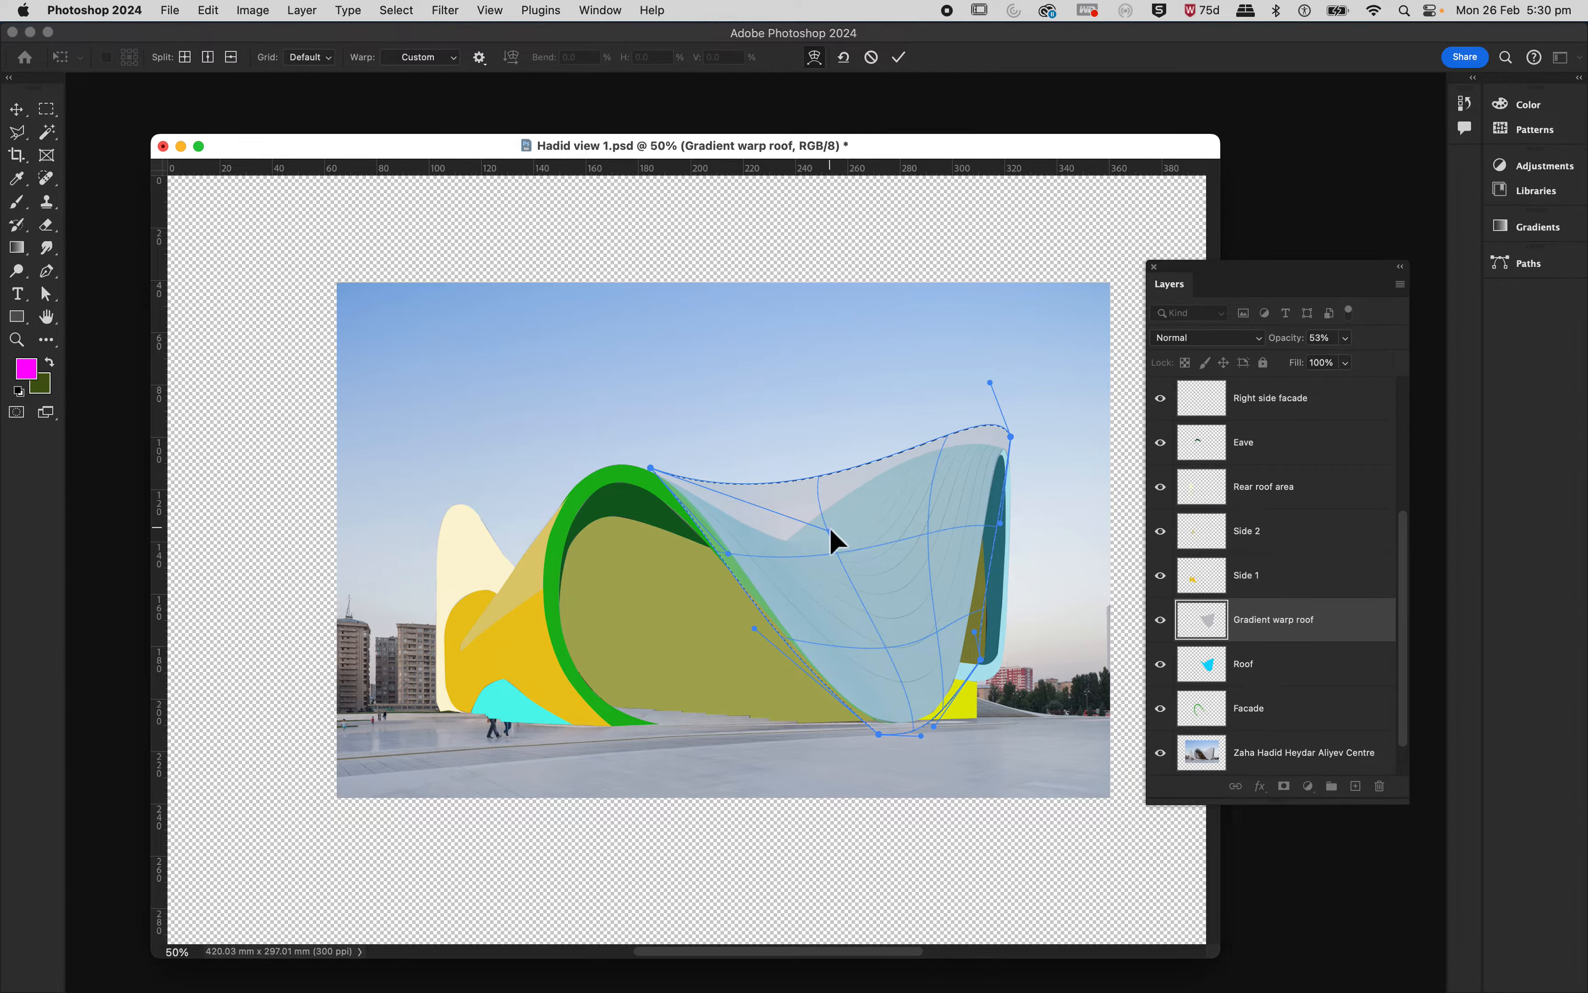
left_click_drag(830, 527, 776, 508)
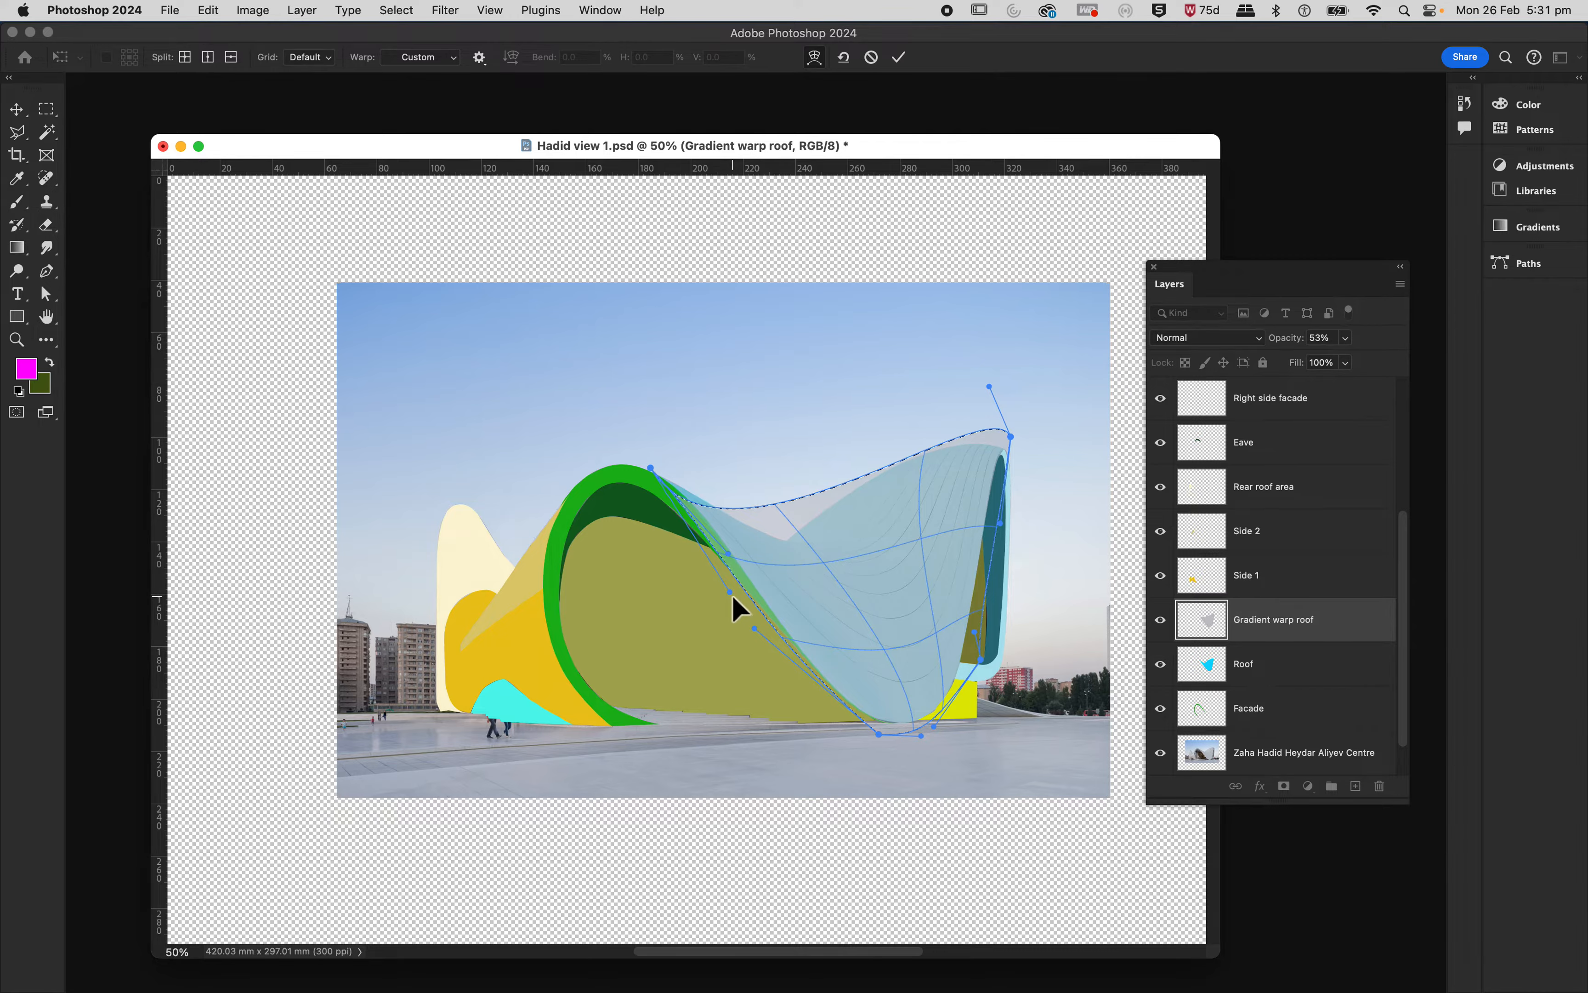
left_click_drag(731, 592, 733, 533)
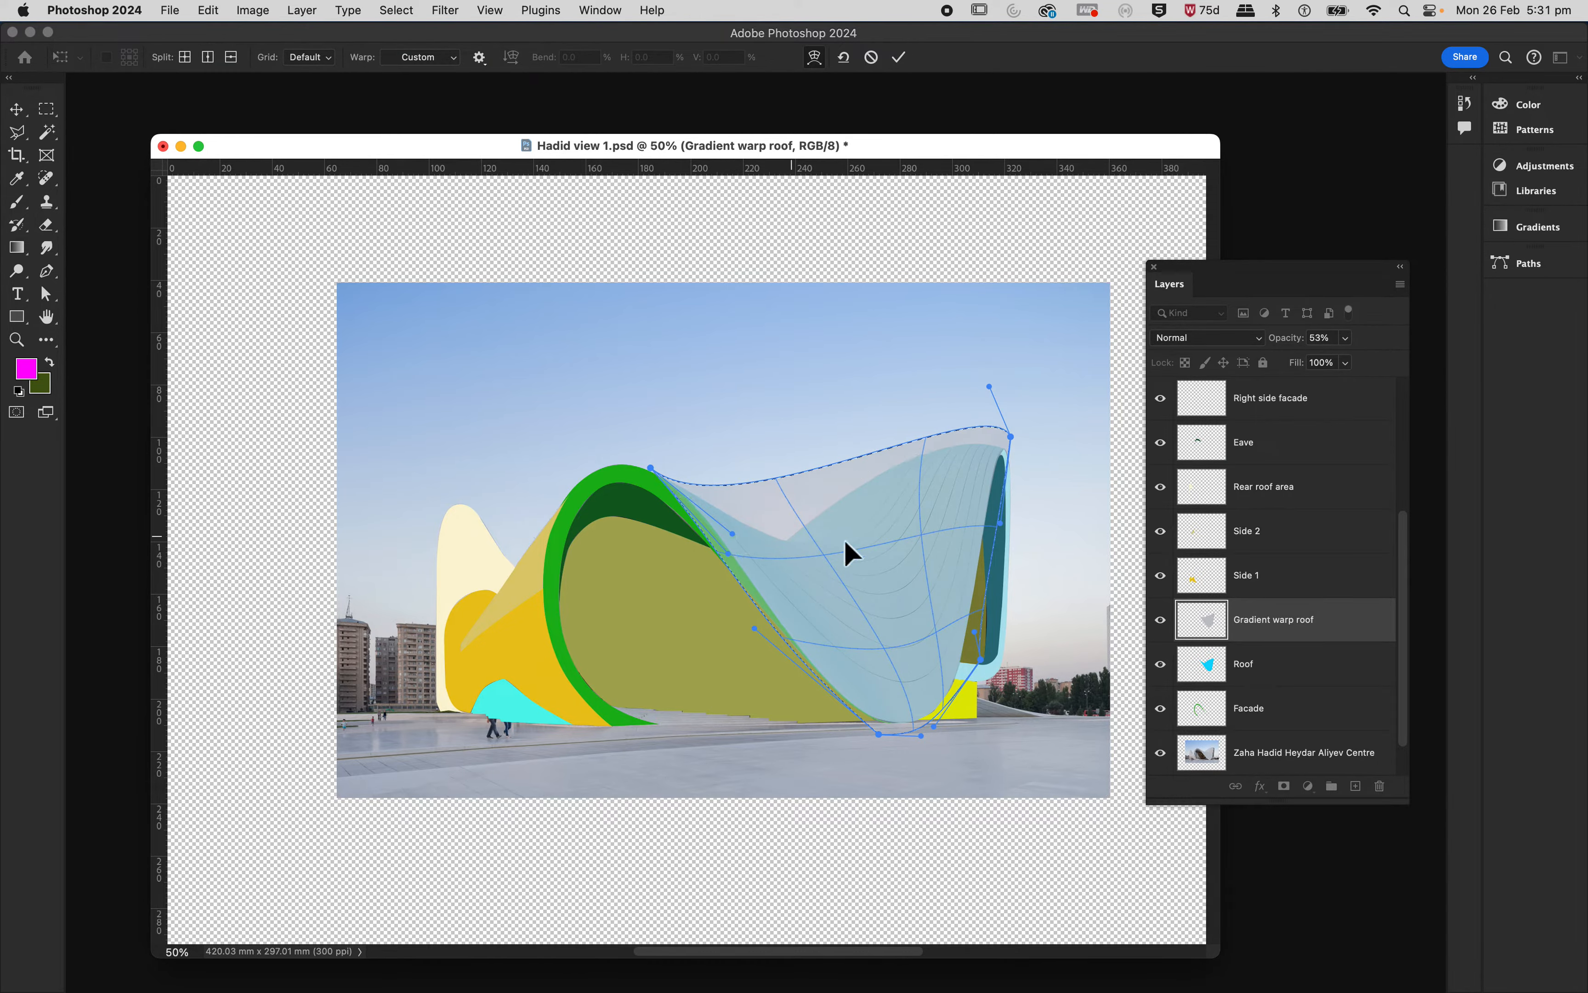
mouse_move(929, 453)
left_mouse_down()
mouse_move(896, 457)
mouse_move(940, 441)
left_mouse_up()
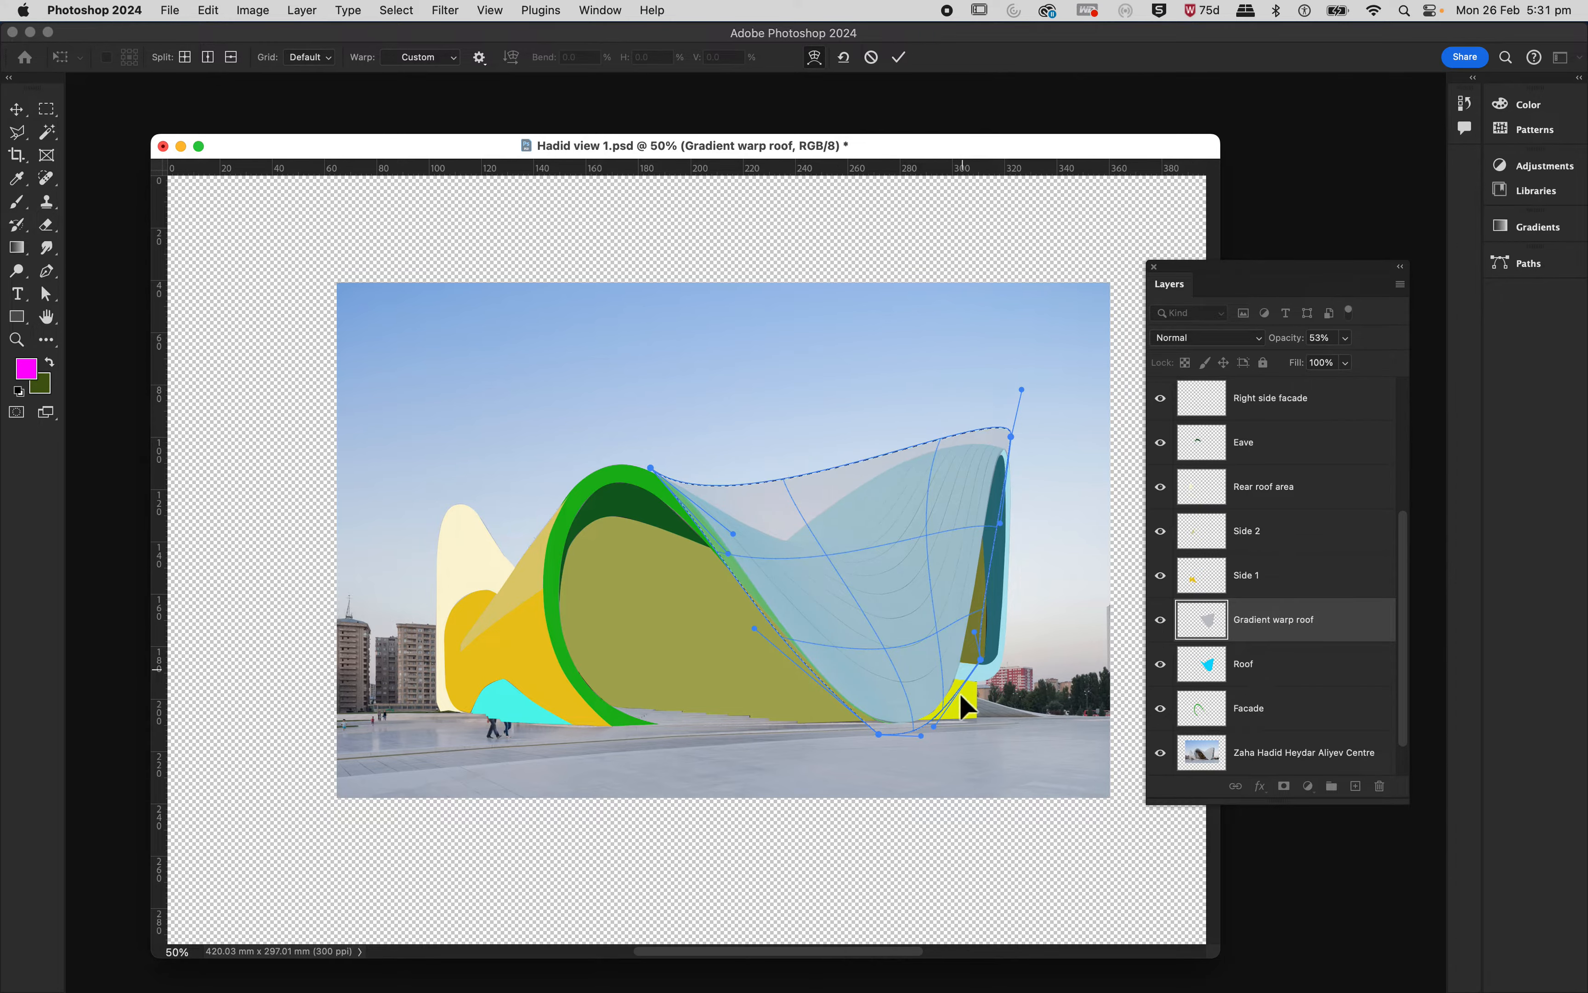
left_click_drag(940, 637, 908, 633)
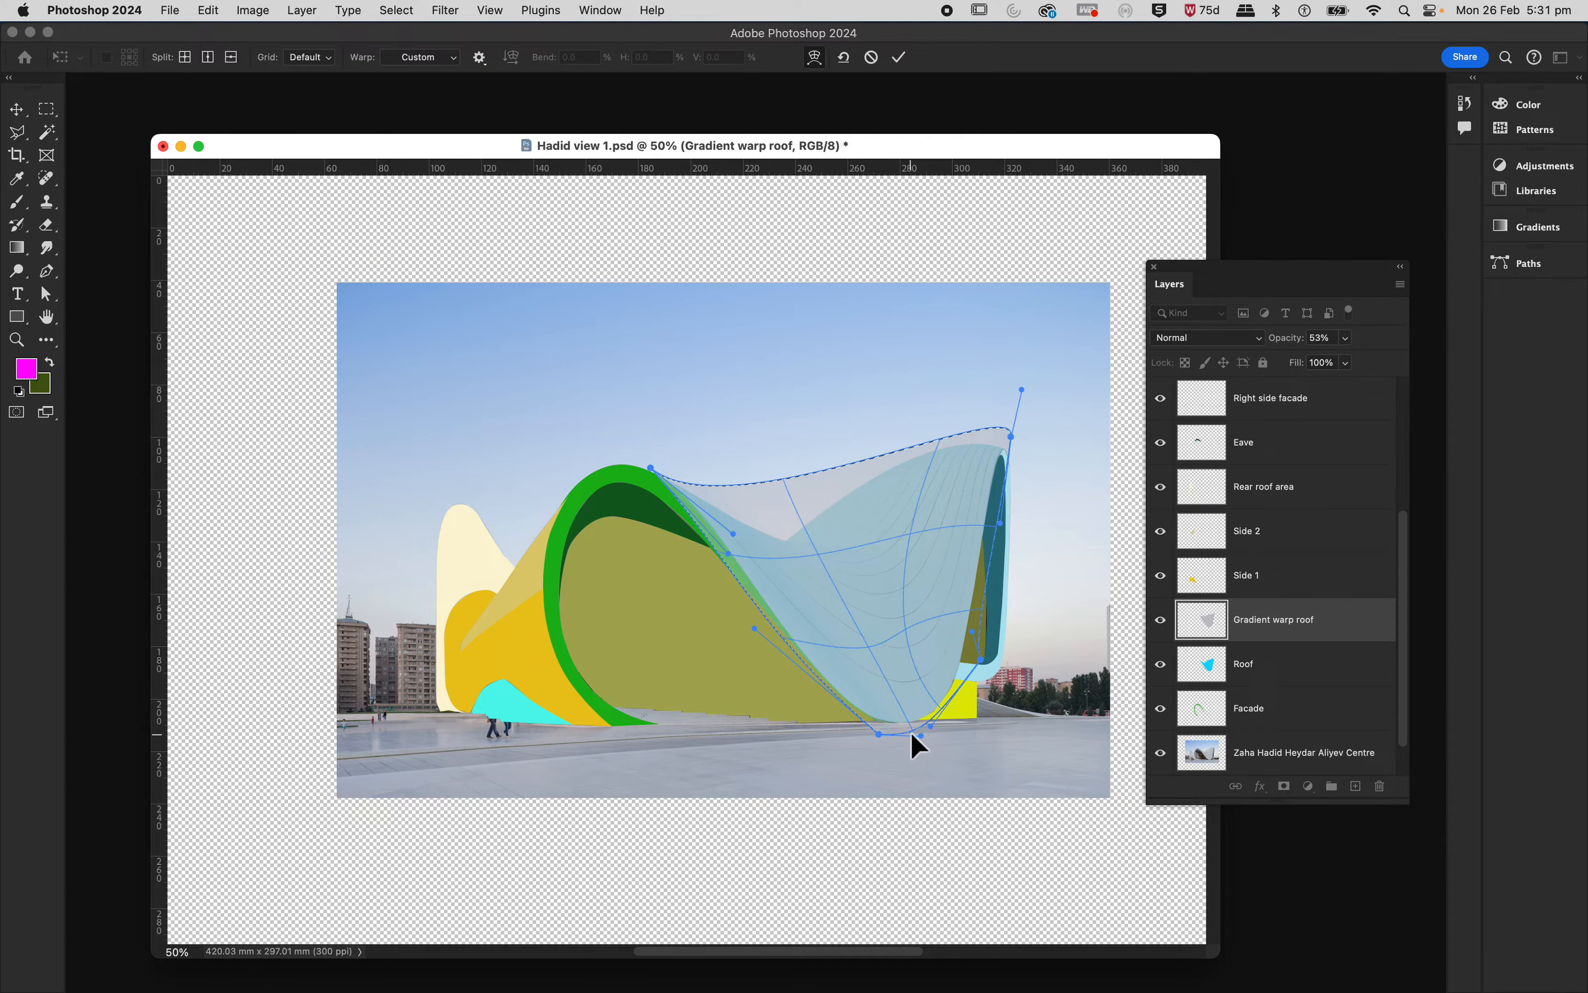
left_click_drag(911, 734, 924, 729)
left_click(16, 154)
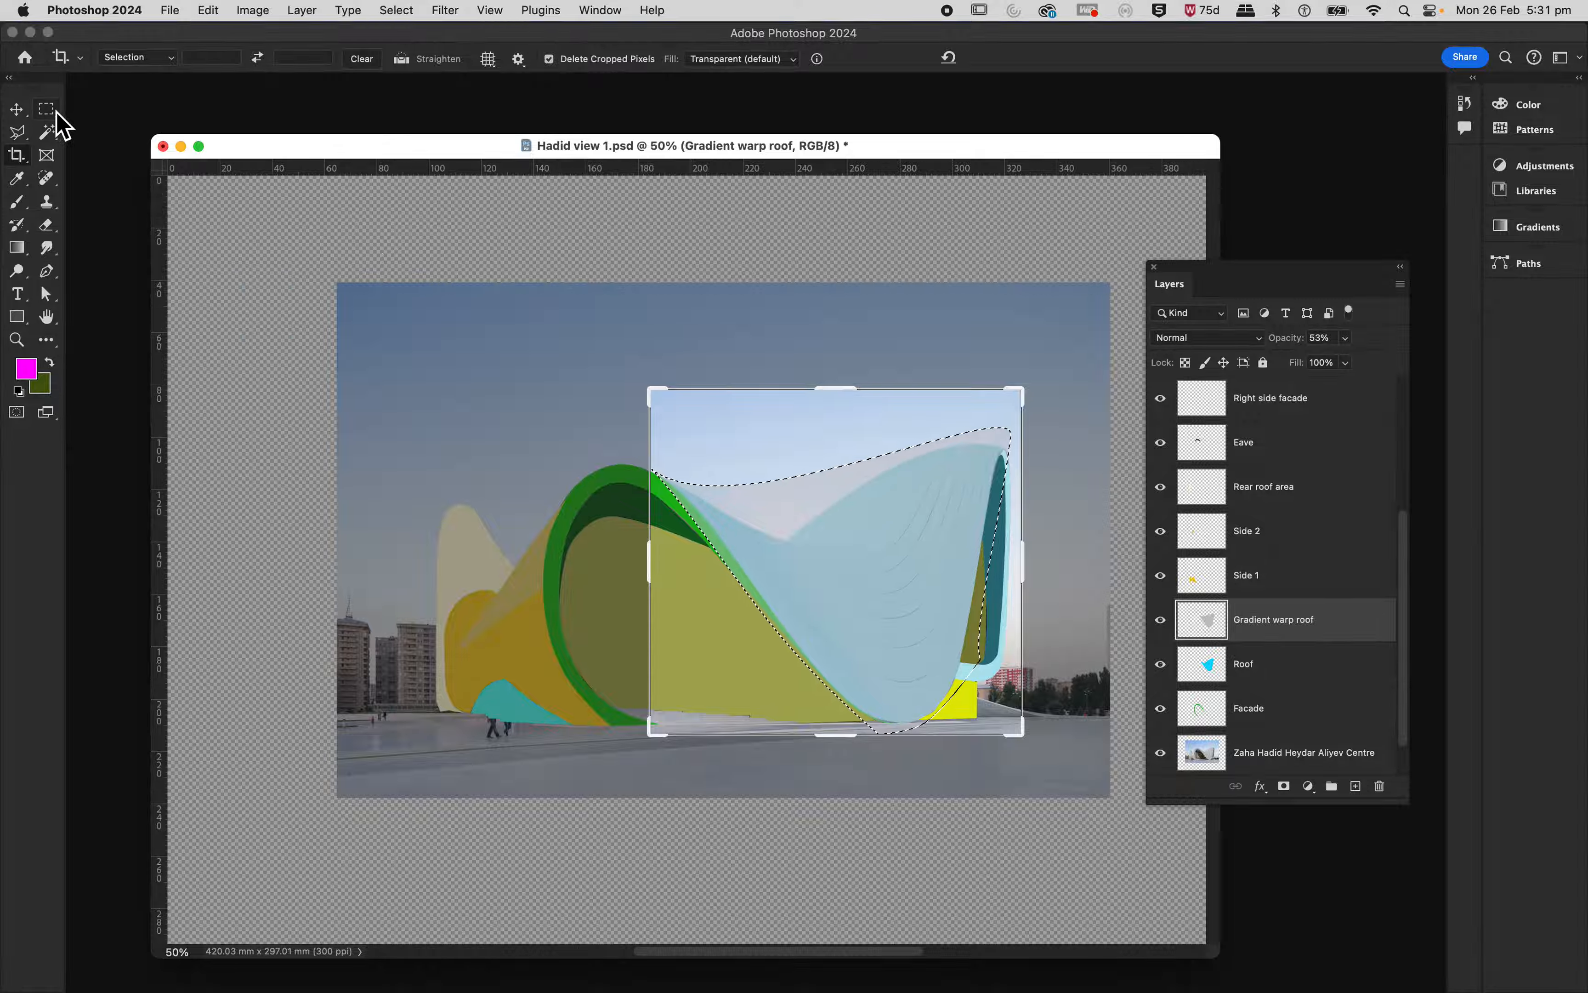
key("Escape")
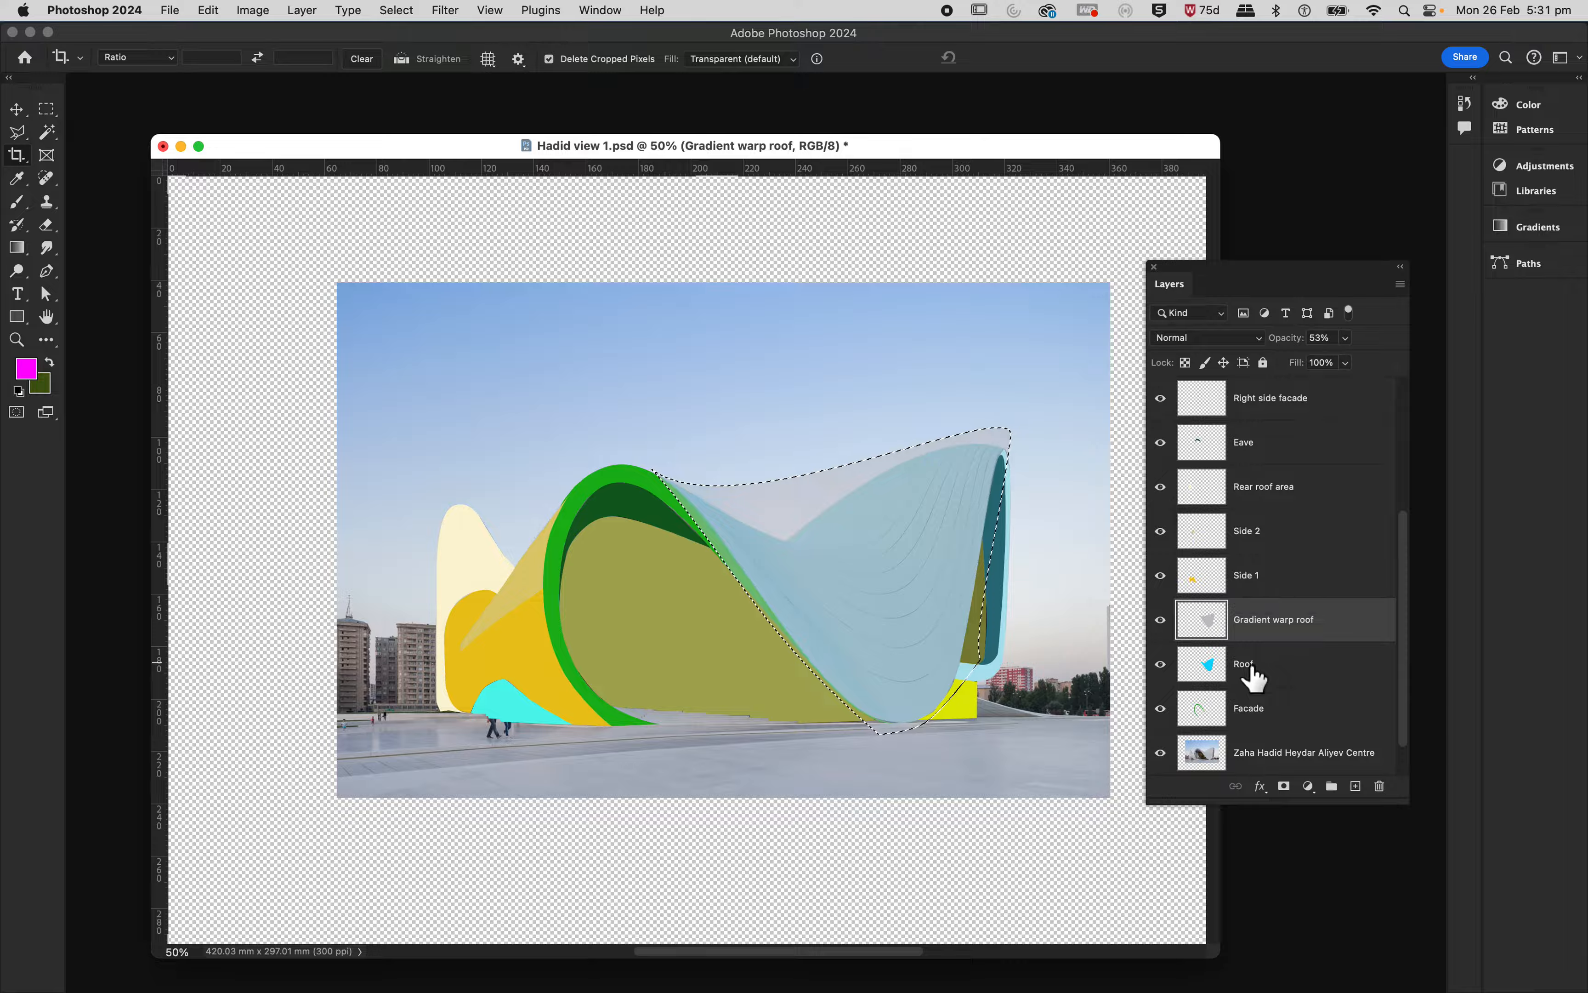
Step: Load the Roof layer's outline as a selection, invert it, and delete the gradient outside the roof
scroll(1252, 676, "down", 1)
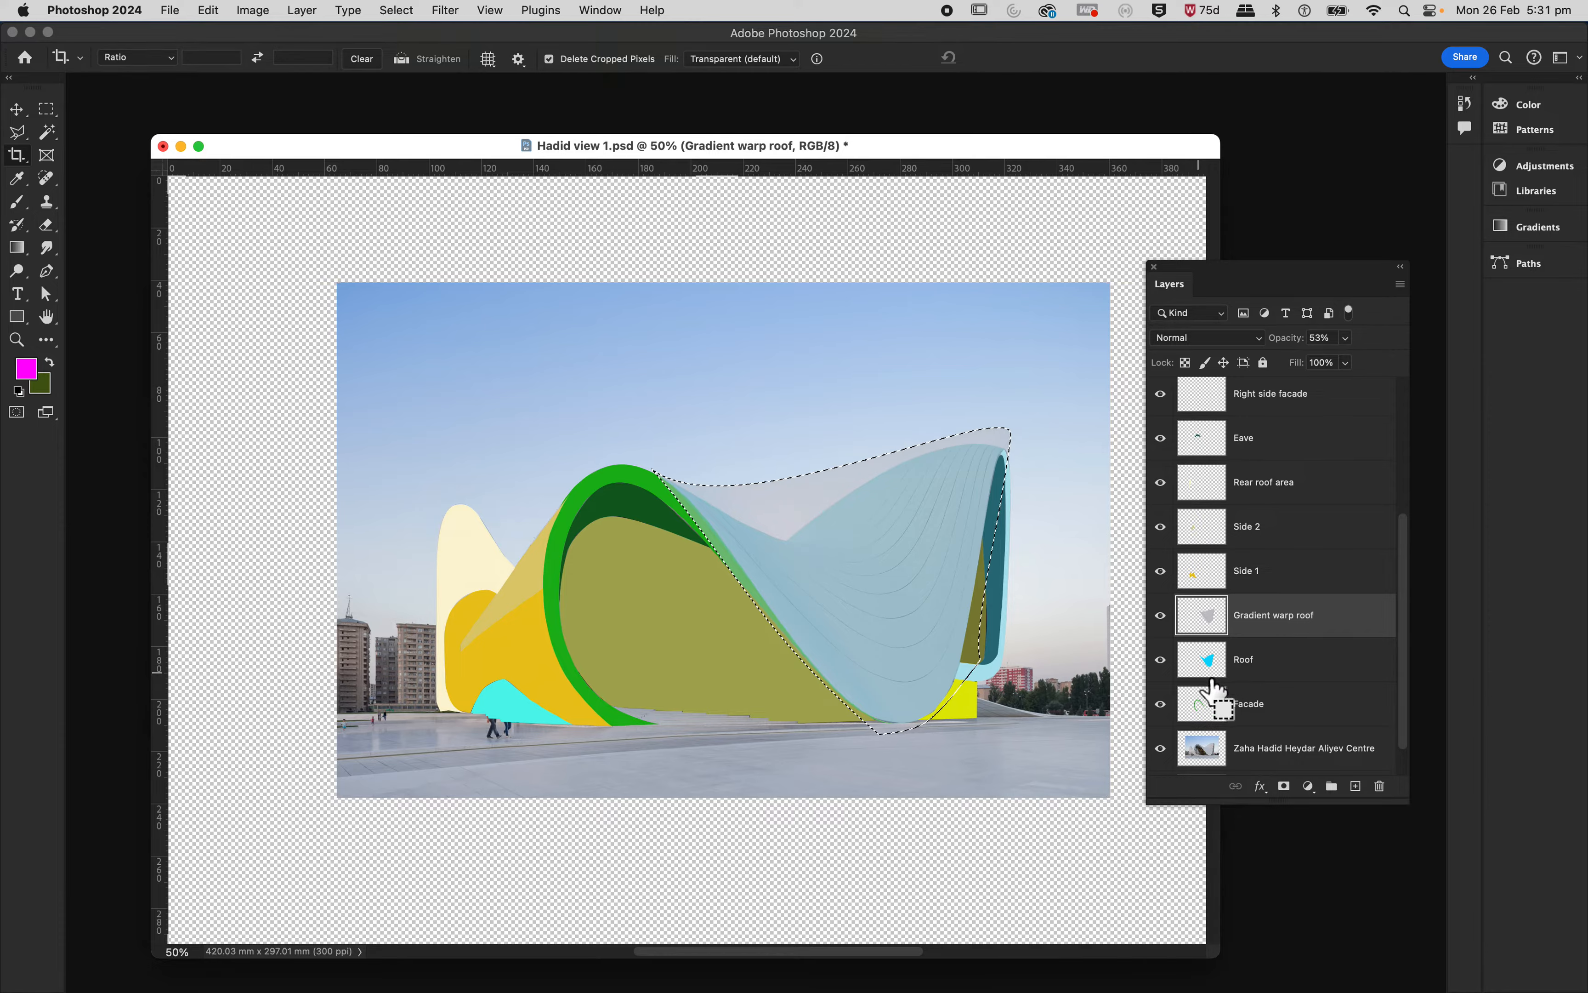
left_click(1215, 671, "super")
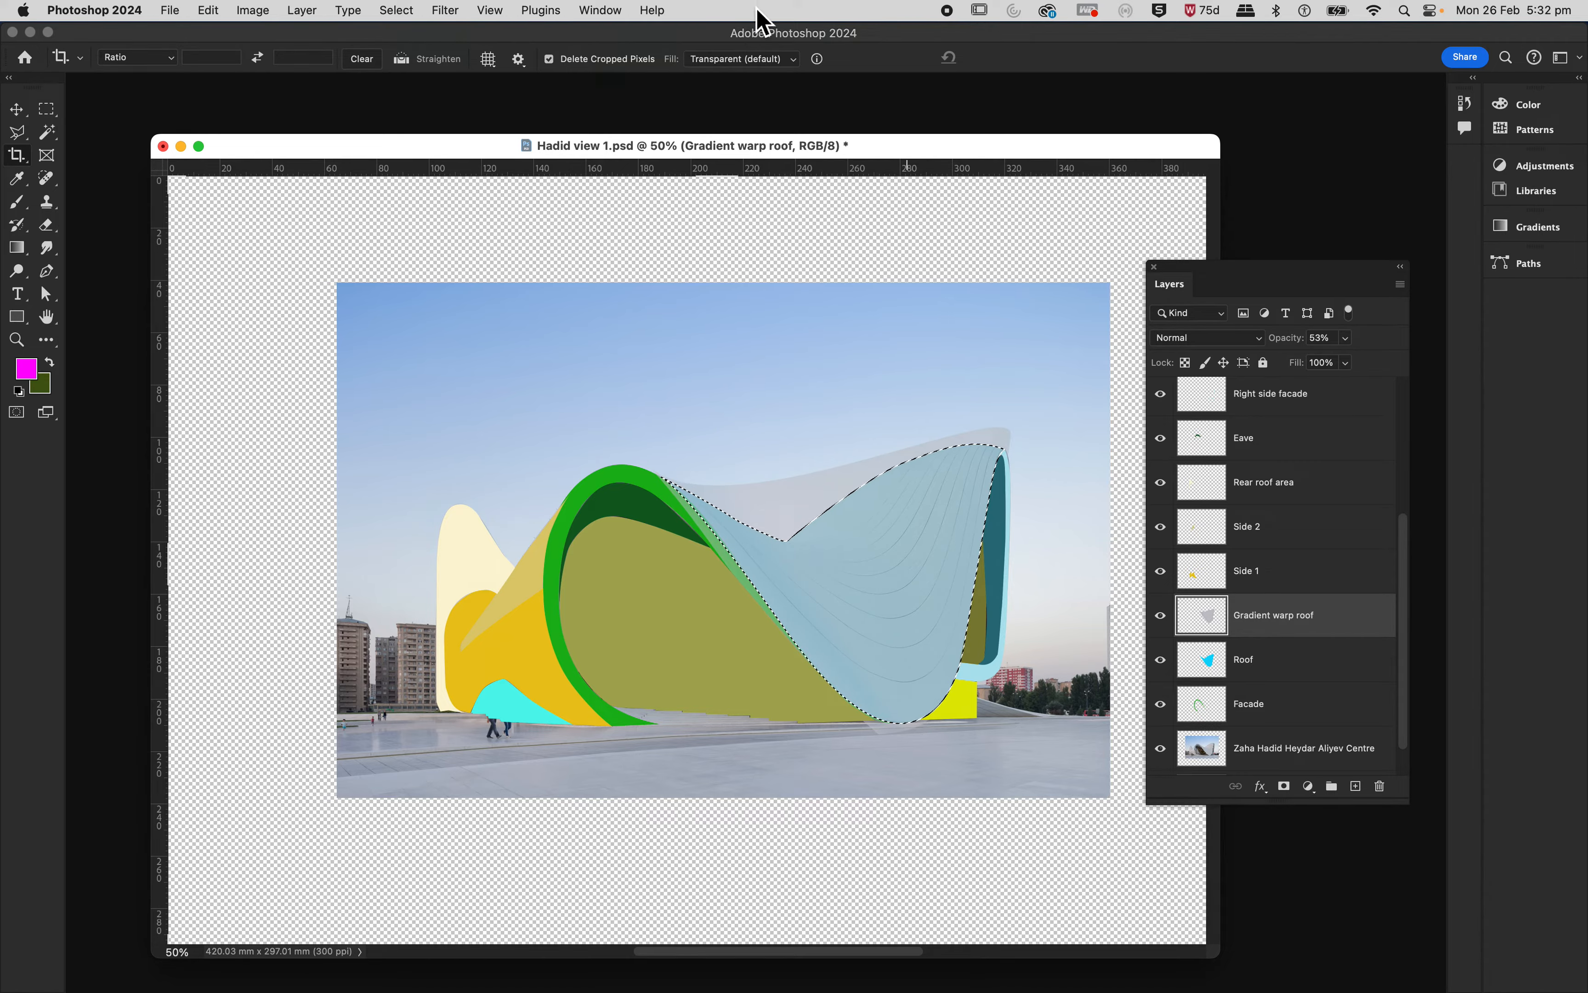
left_click(397, 10)
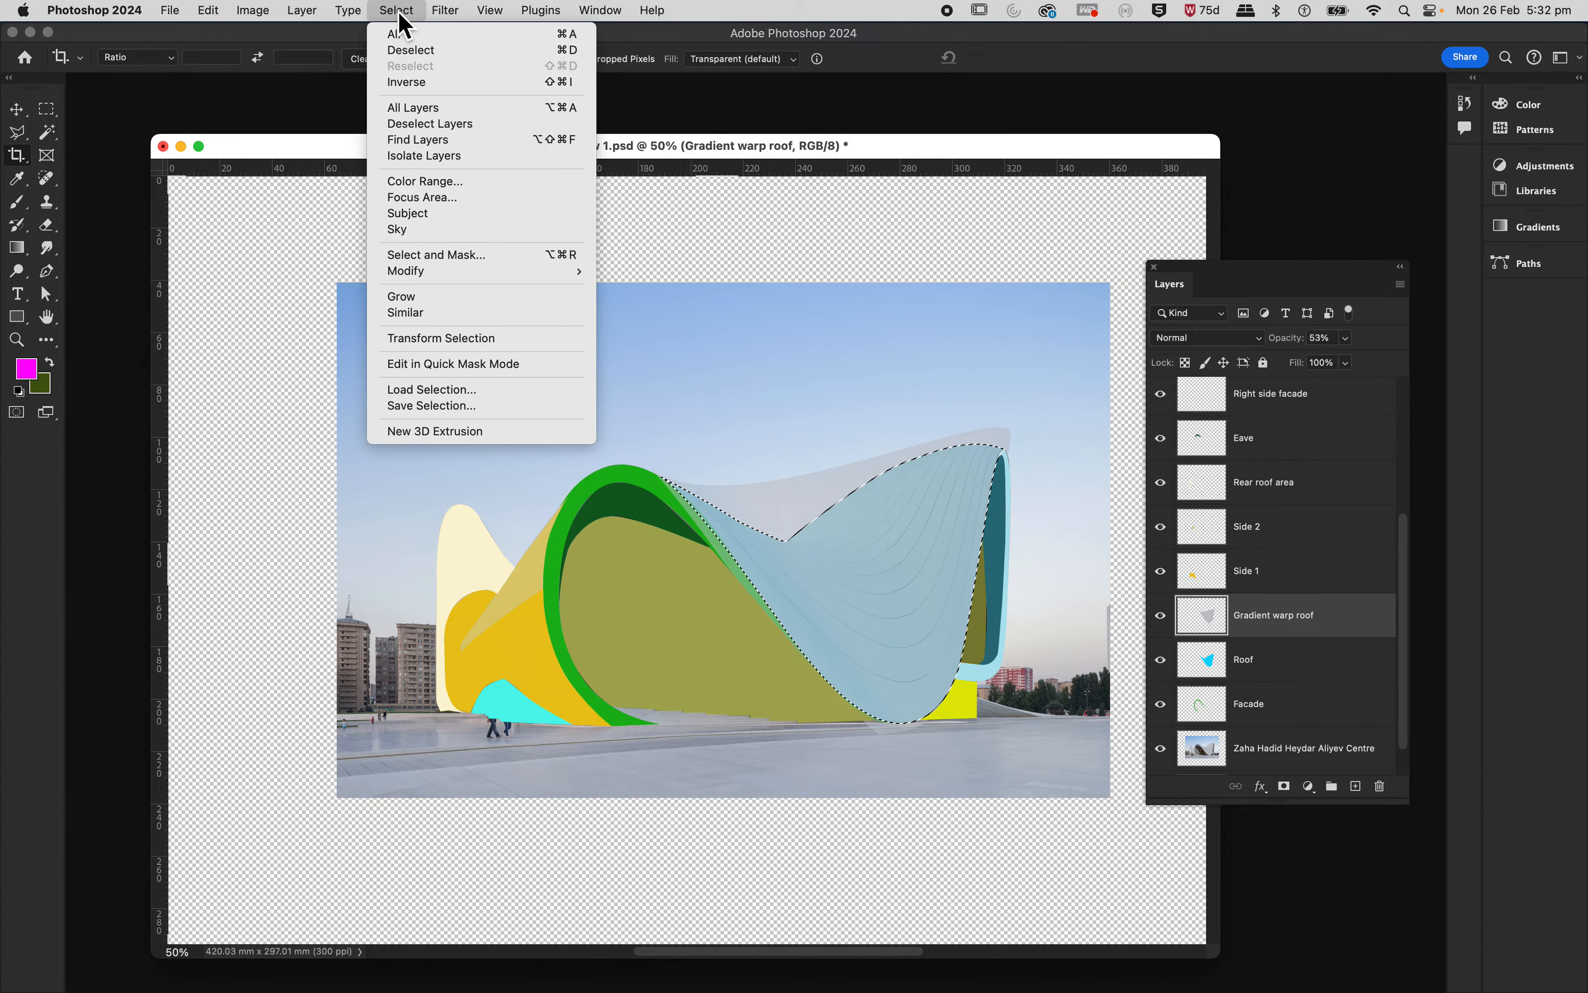
left_click(409, 87)
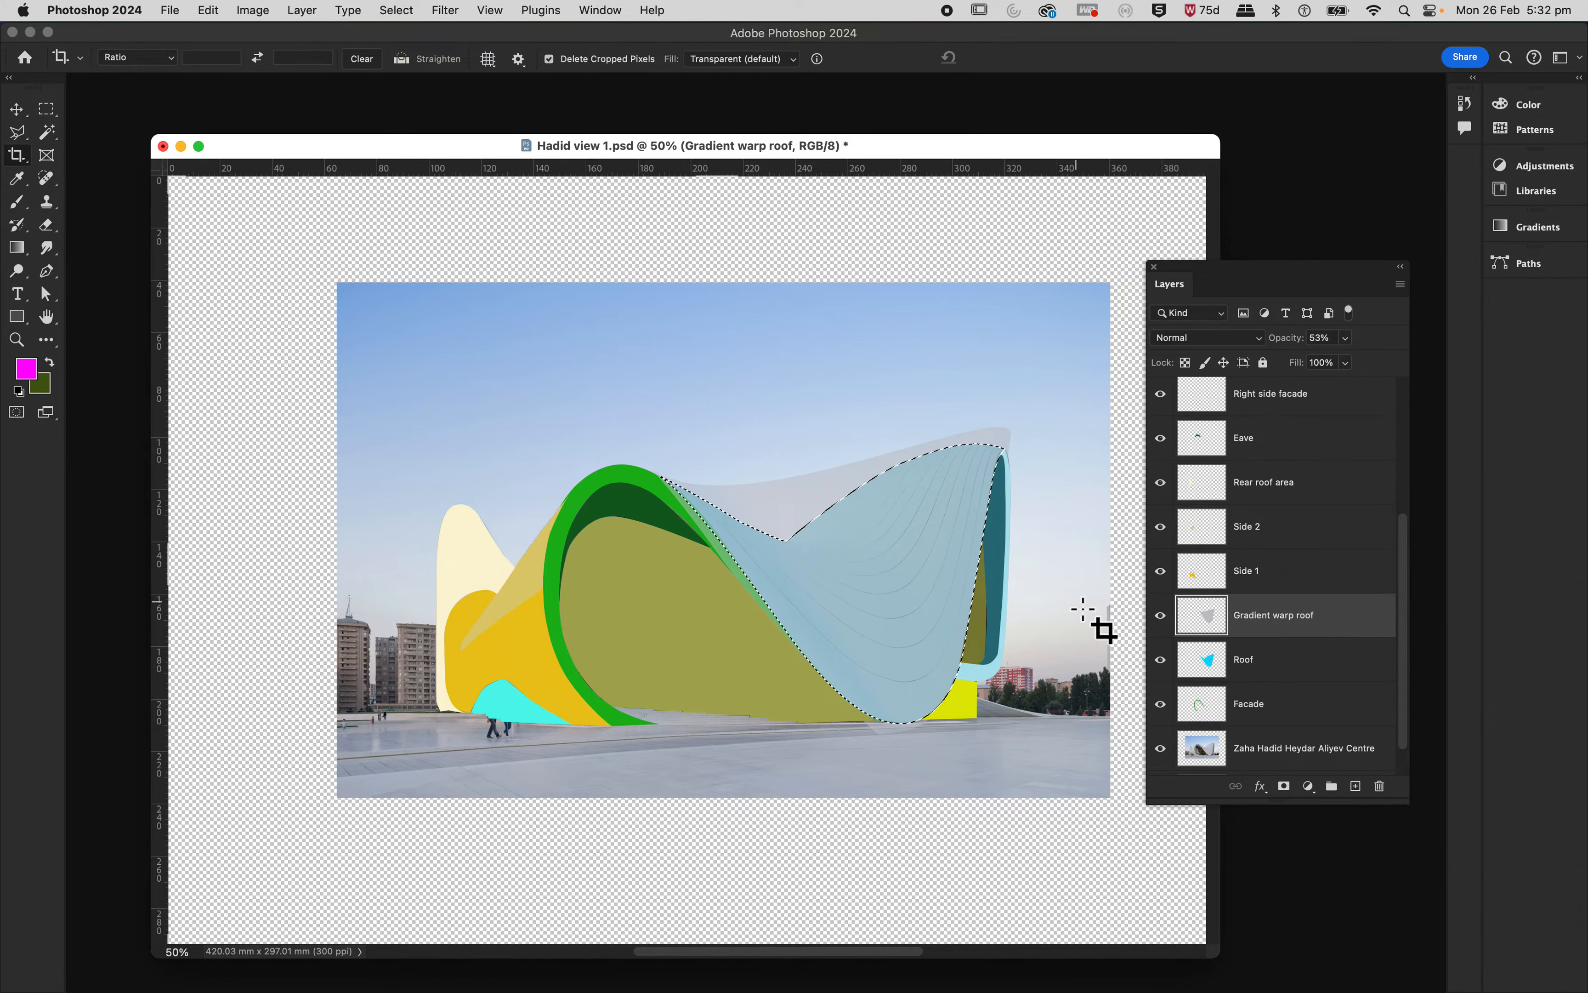
key("BackSpace")
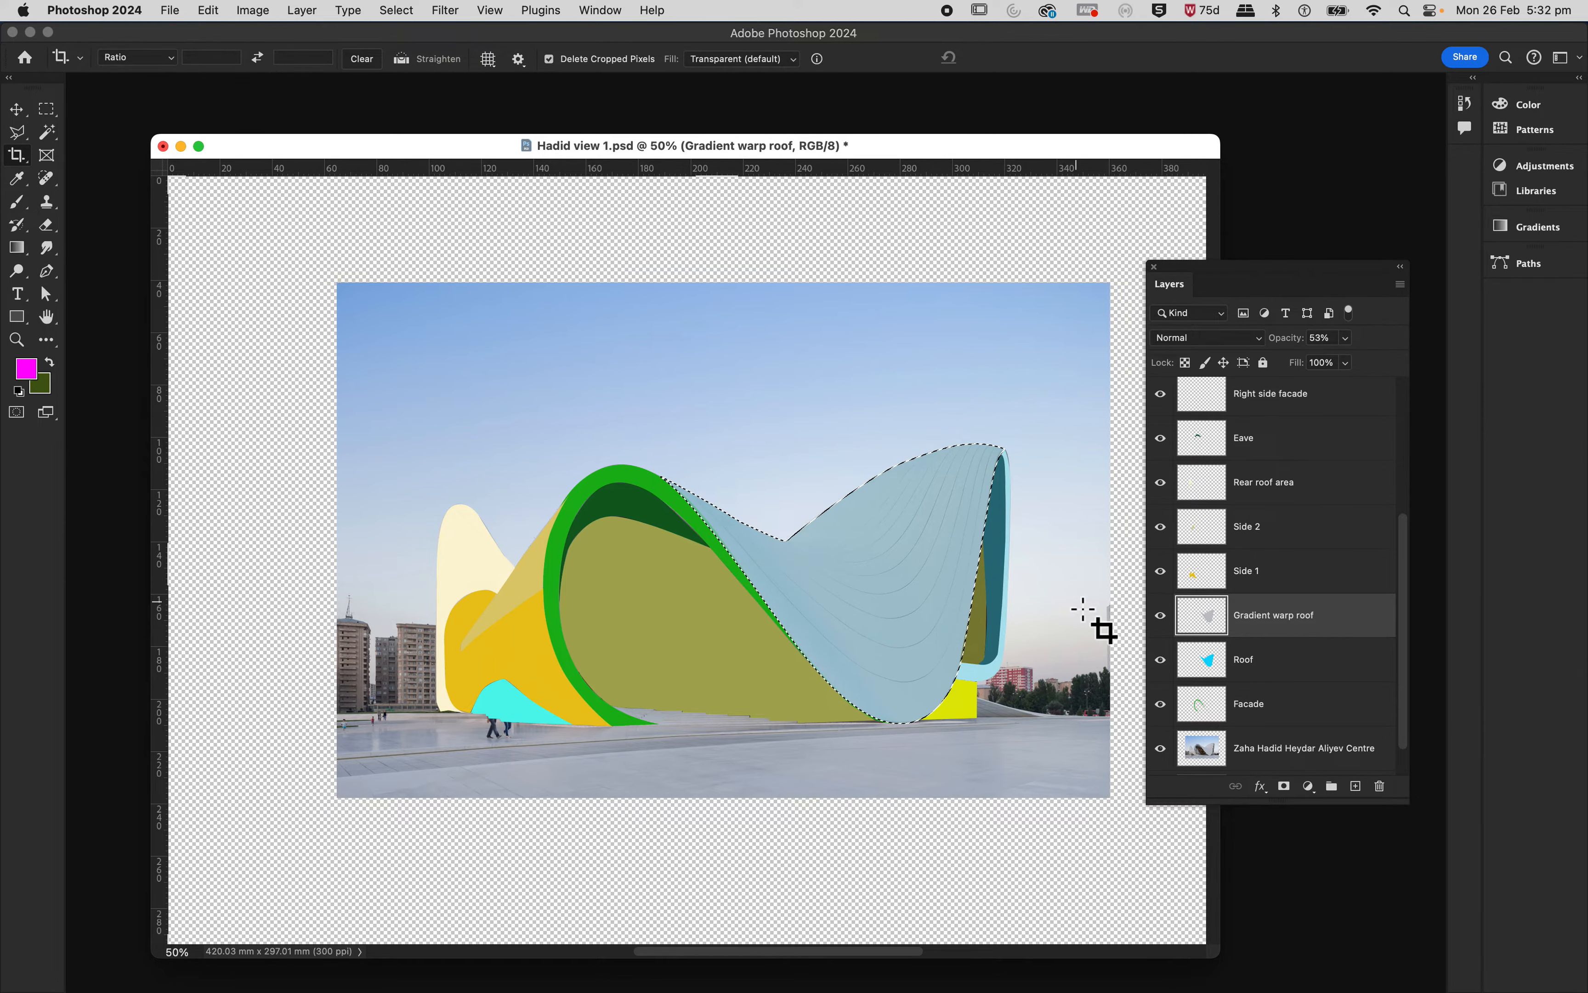
Step: Deselect everything and set the Gradient warp roof layer's opacity to 100%
left_click(396, 12)
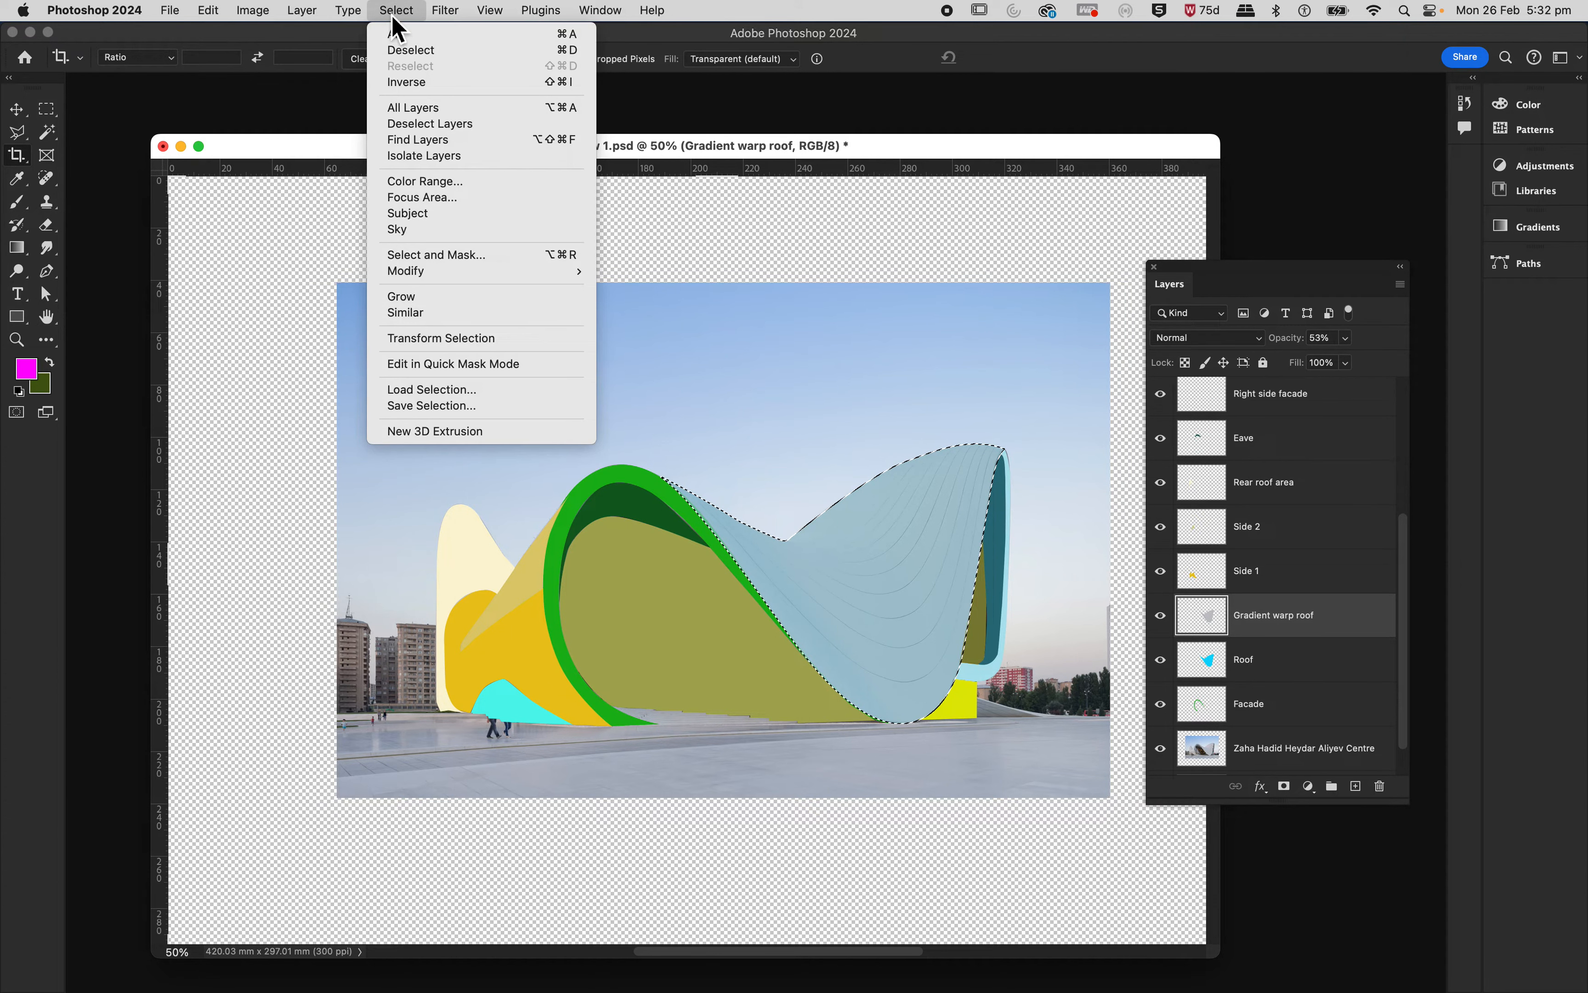
left_click(402, 51)
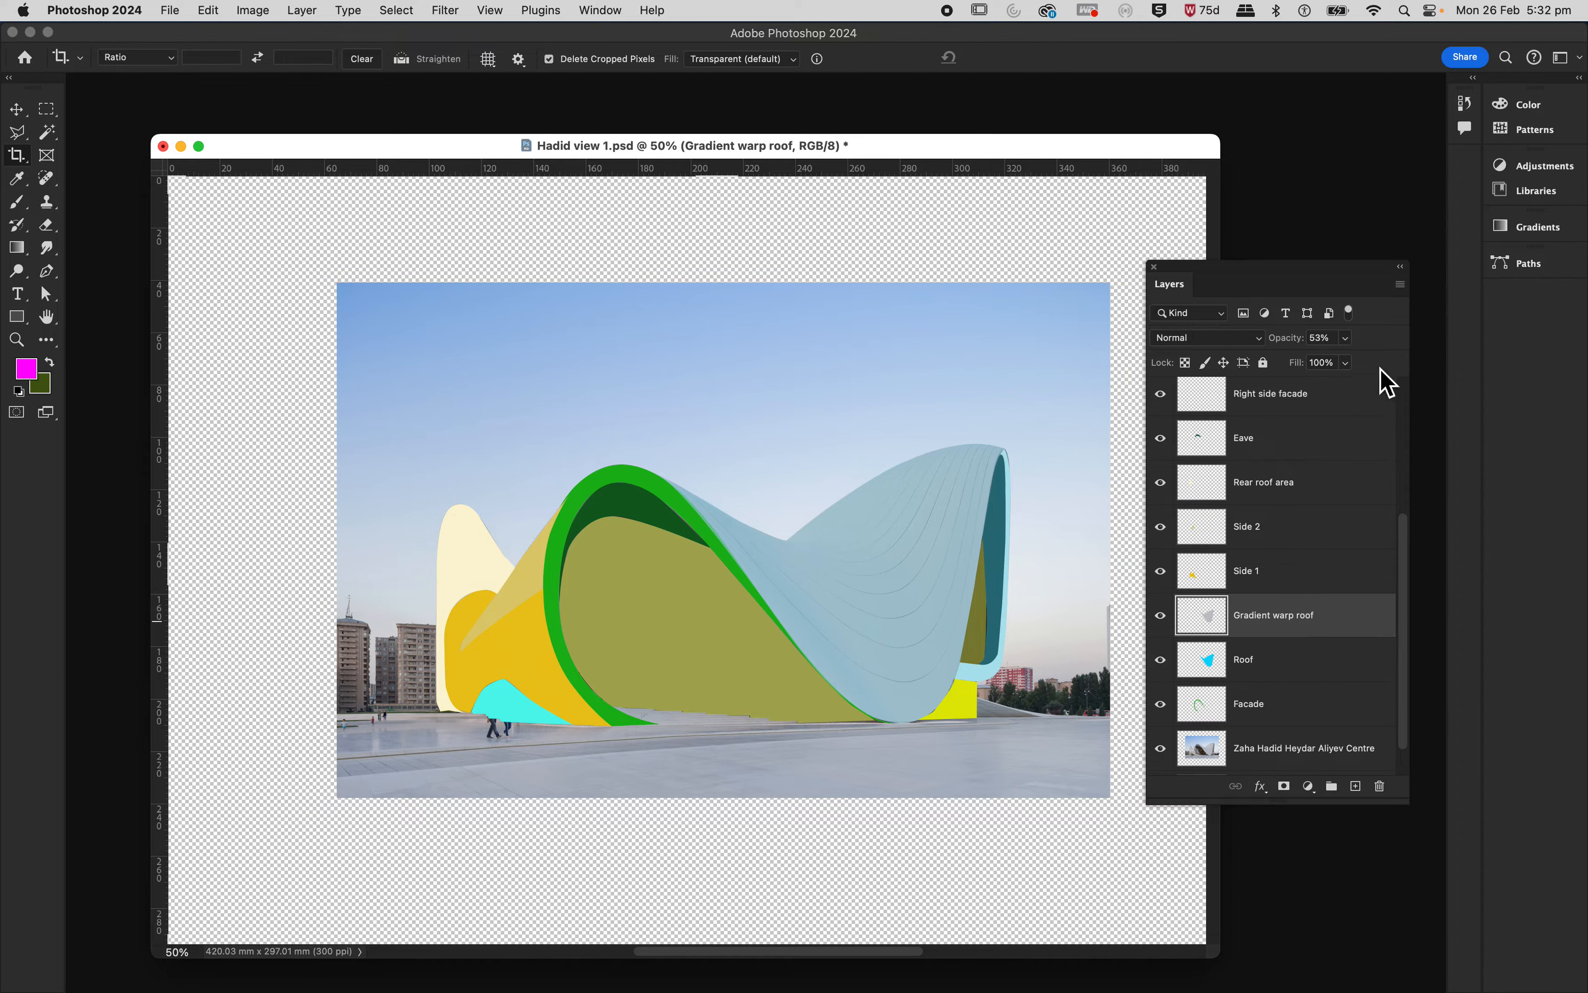
left_click(1345, 363)
left_click_drag(1347, 365, 1417, 379)
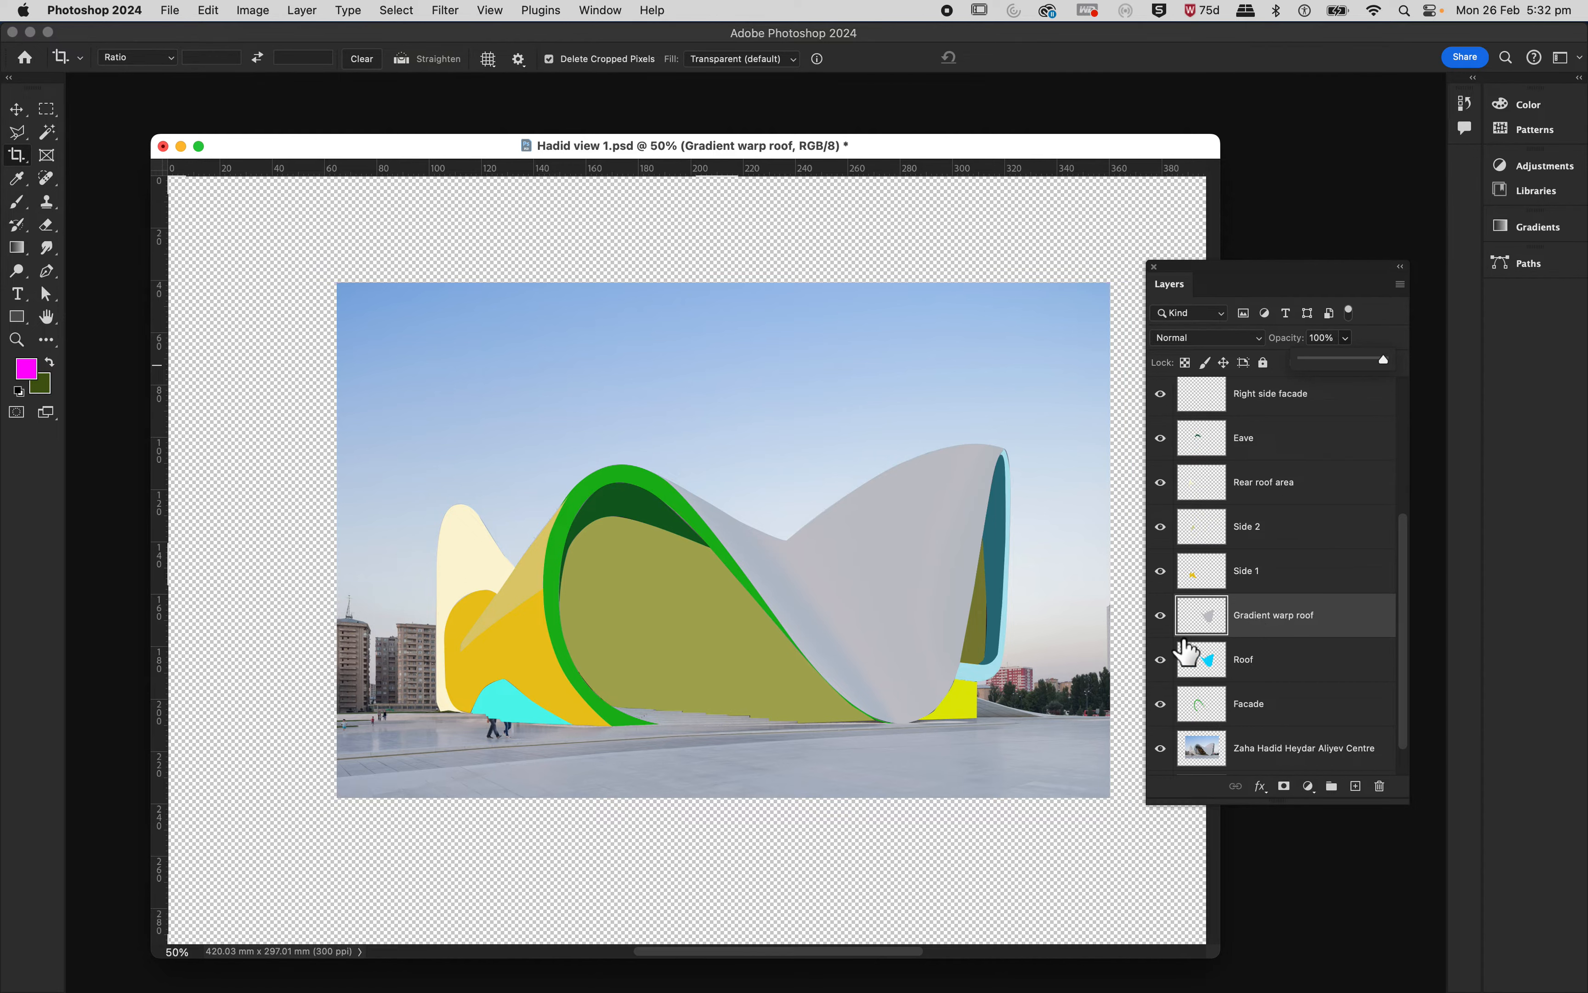
Step: Load the Roof layer's outline as a selection and add a new layer above Gradient warp roof
left_click(1216, 673, "super")
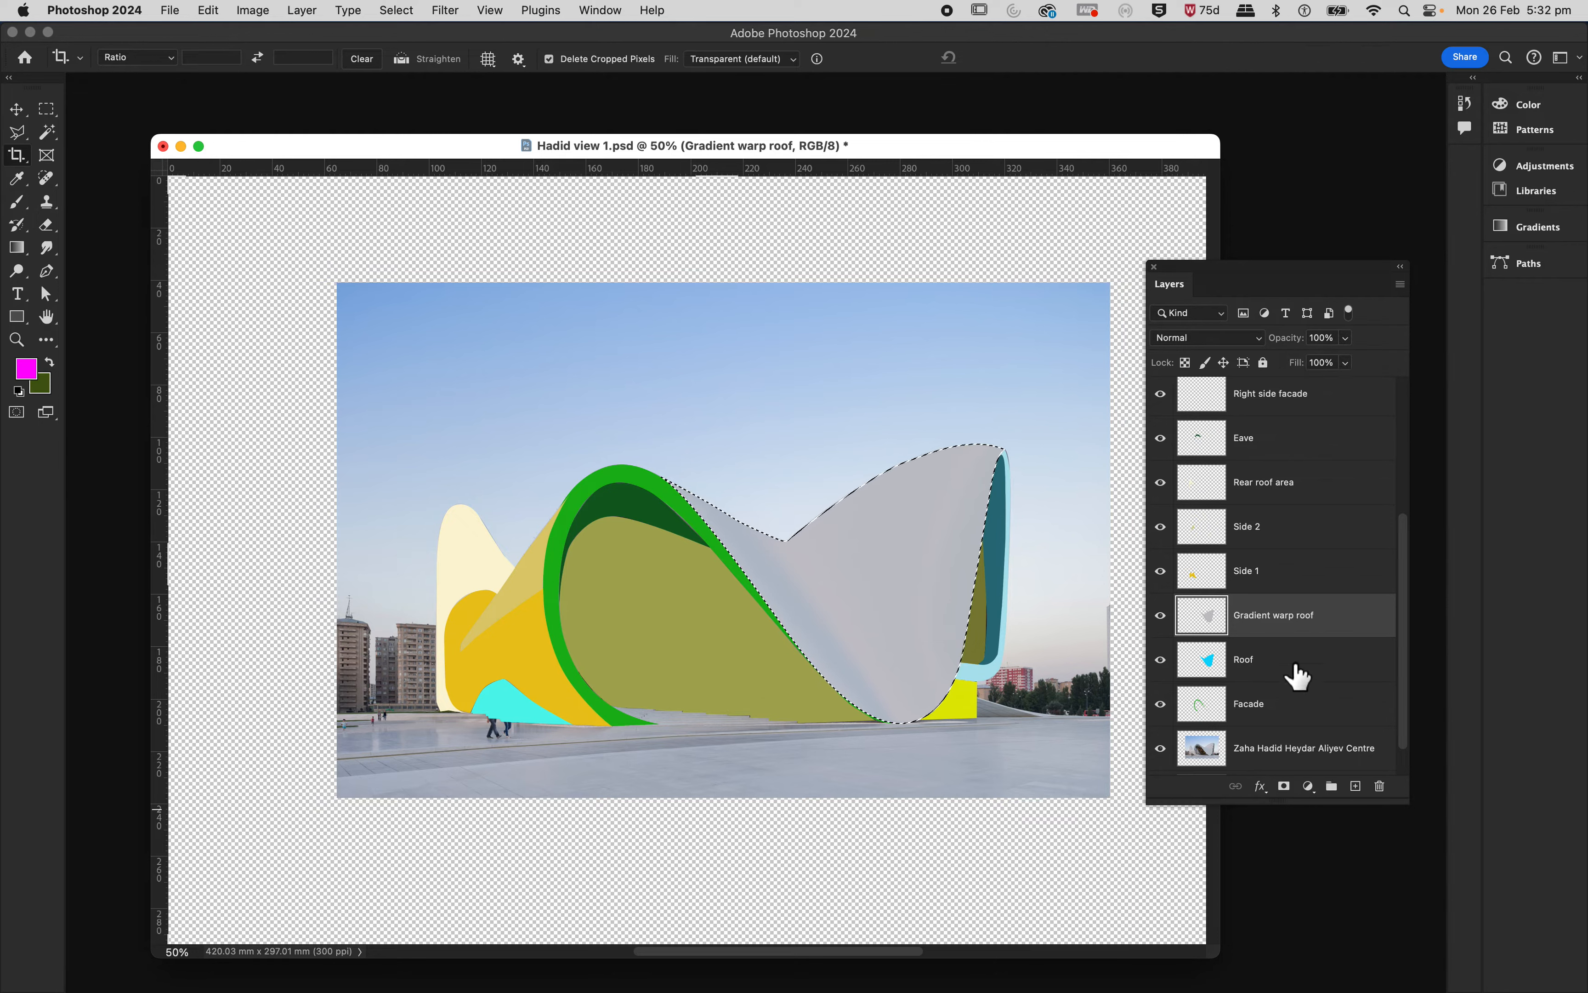
left_click(1356, 786)
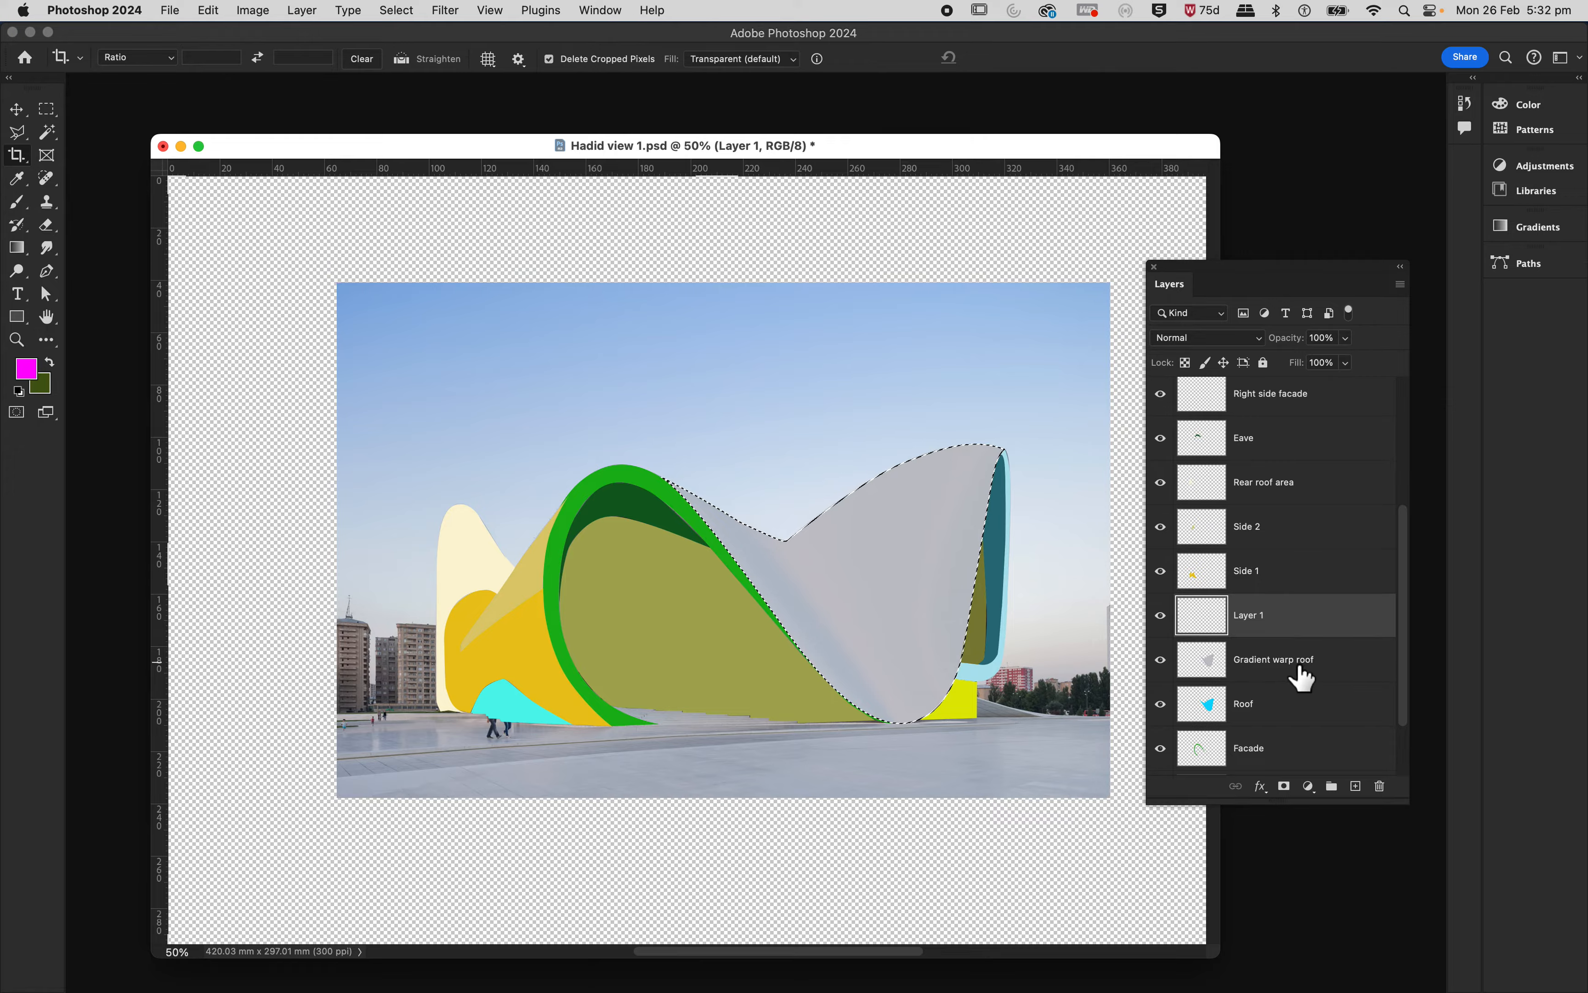
Step: Rename the new layer above Gradient warp roof as Subtle airbrush
double_click(1249, 620)
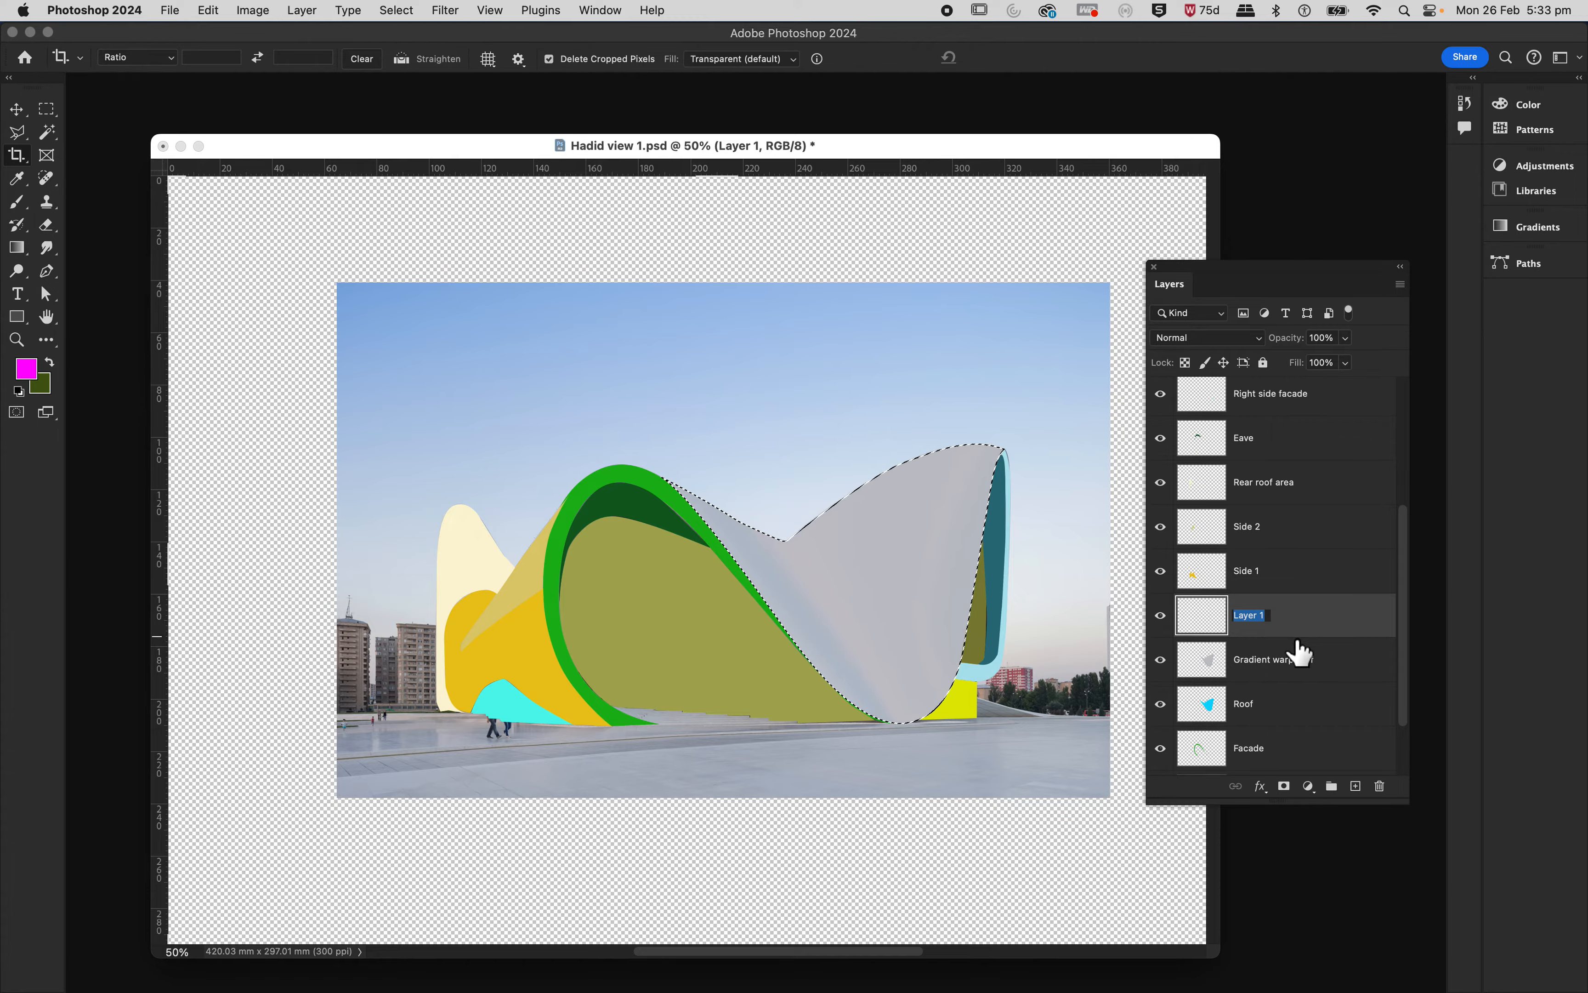
type("Subtle airbrush")
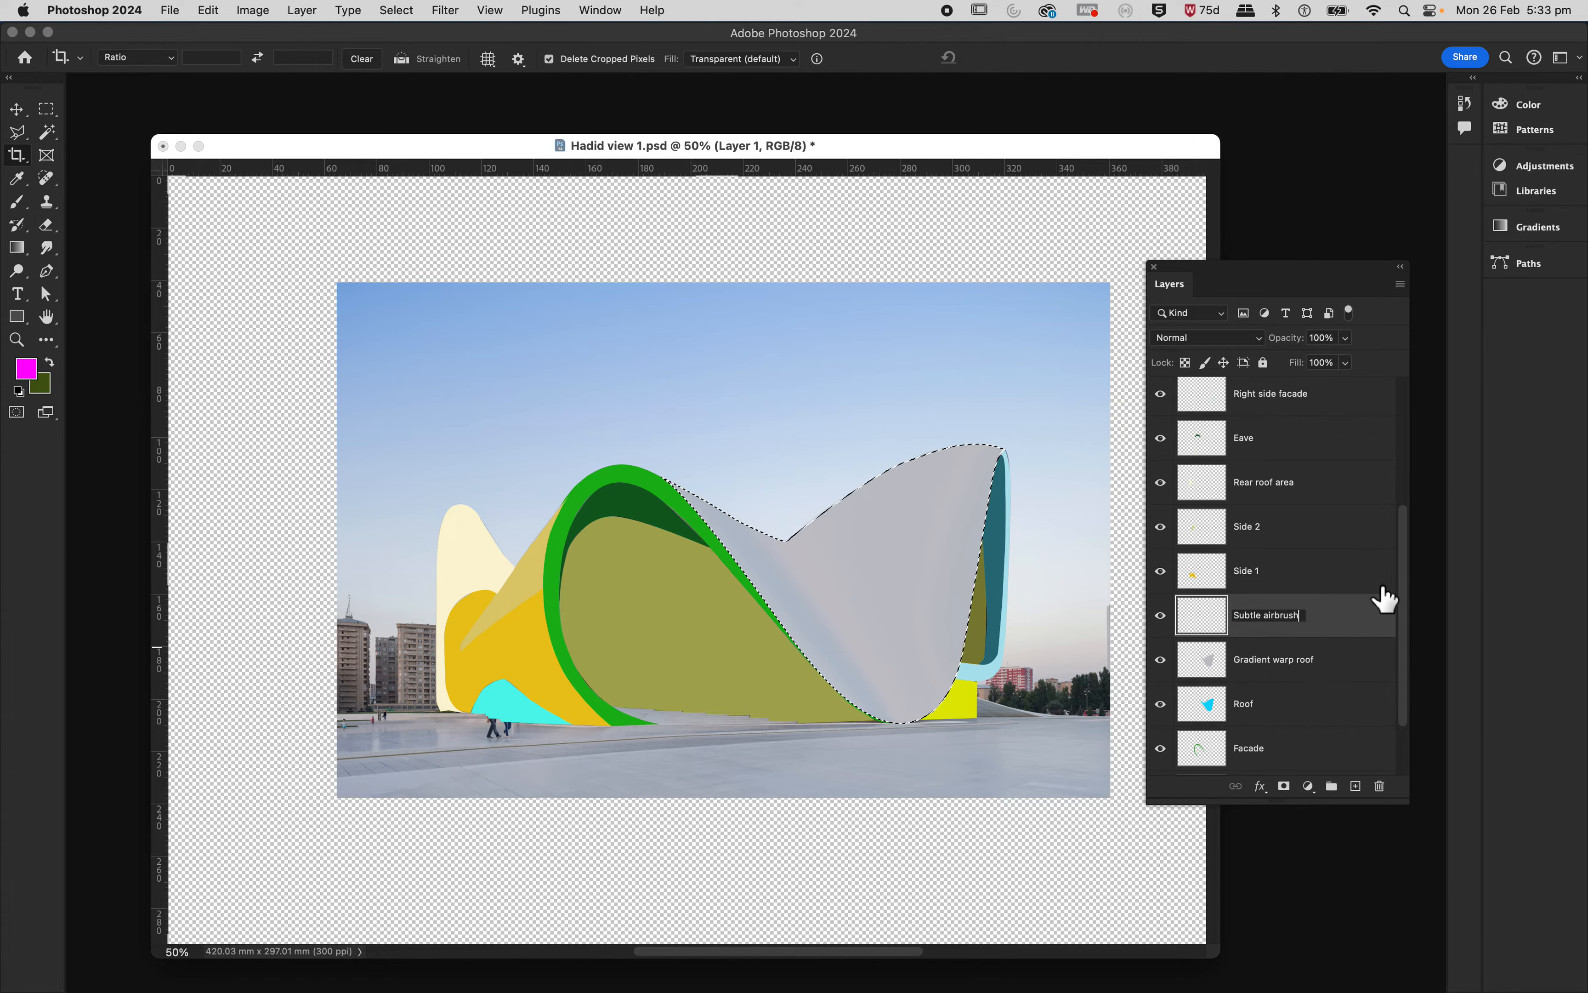
left_click(1365, 633)
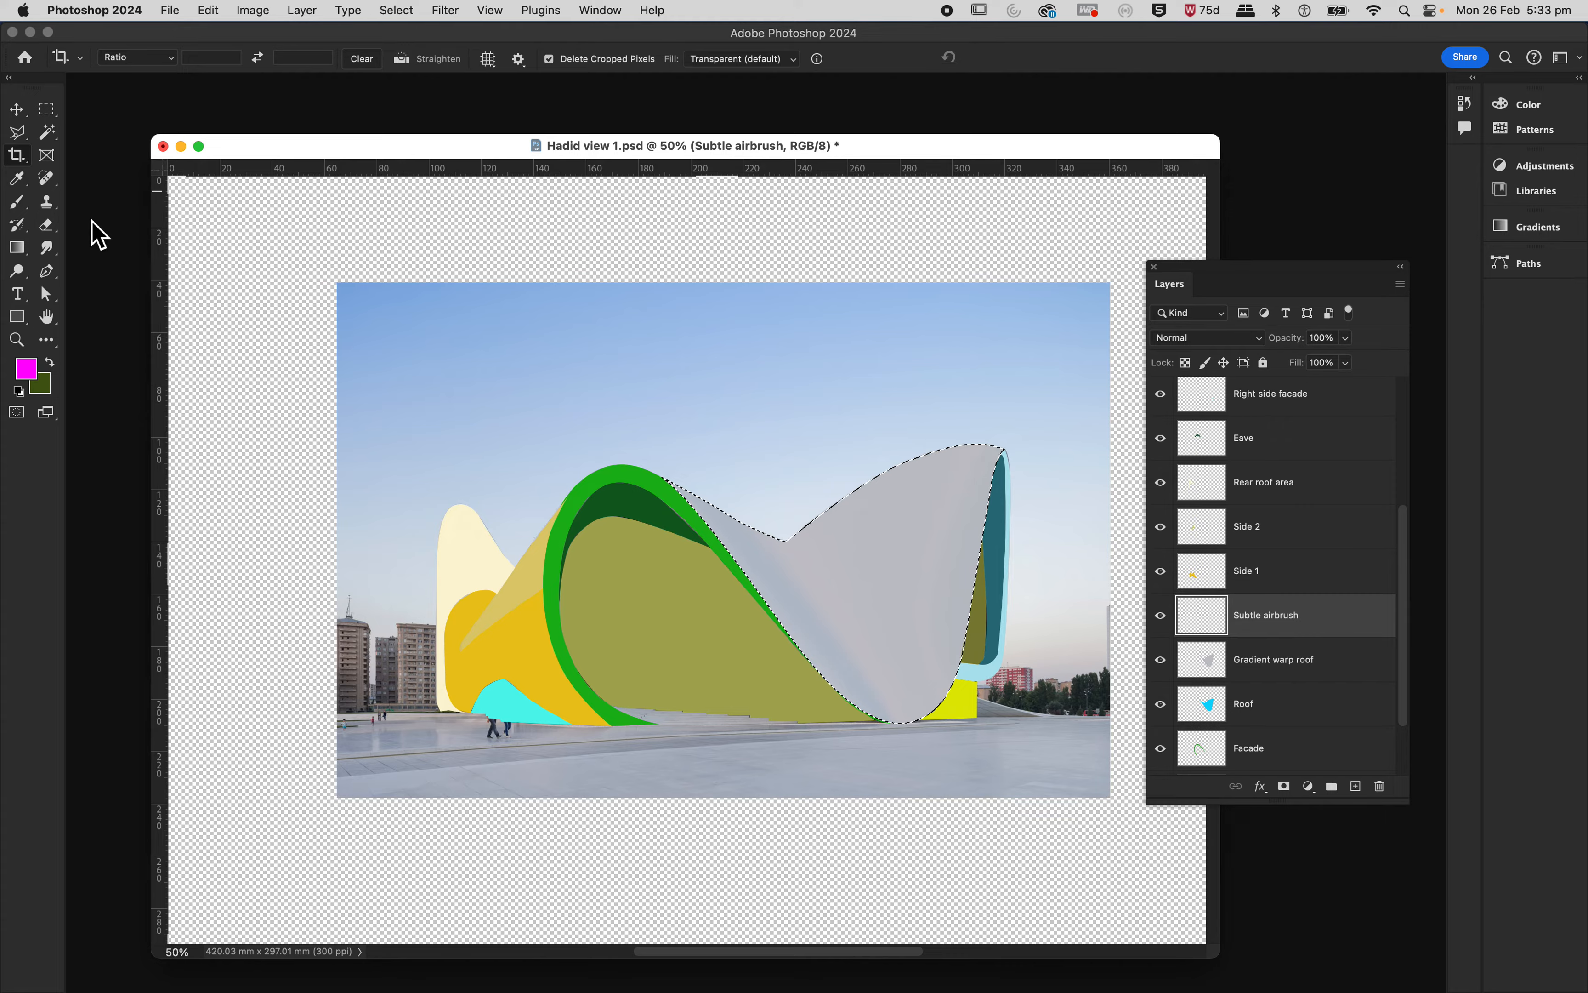
Step: Set up the Brush tool with the Soft Round preset from General Brushes at 130 px and 0% hardness
left_click(23, 208)
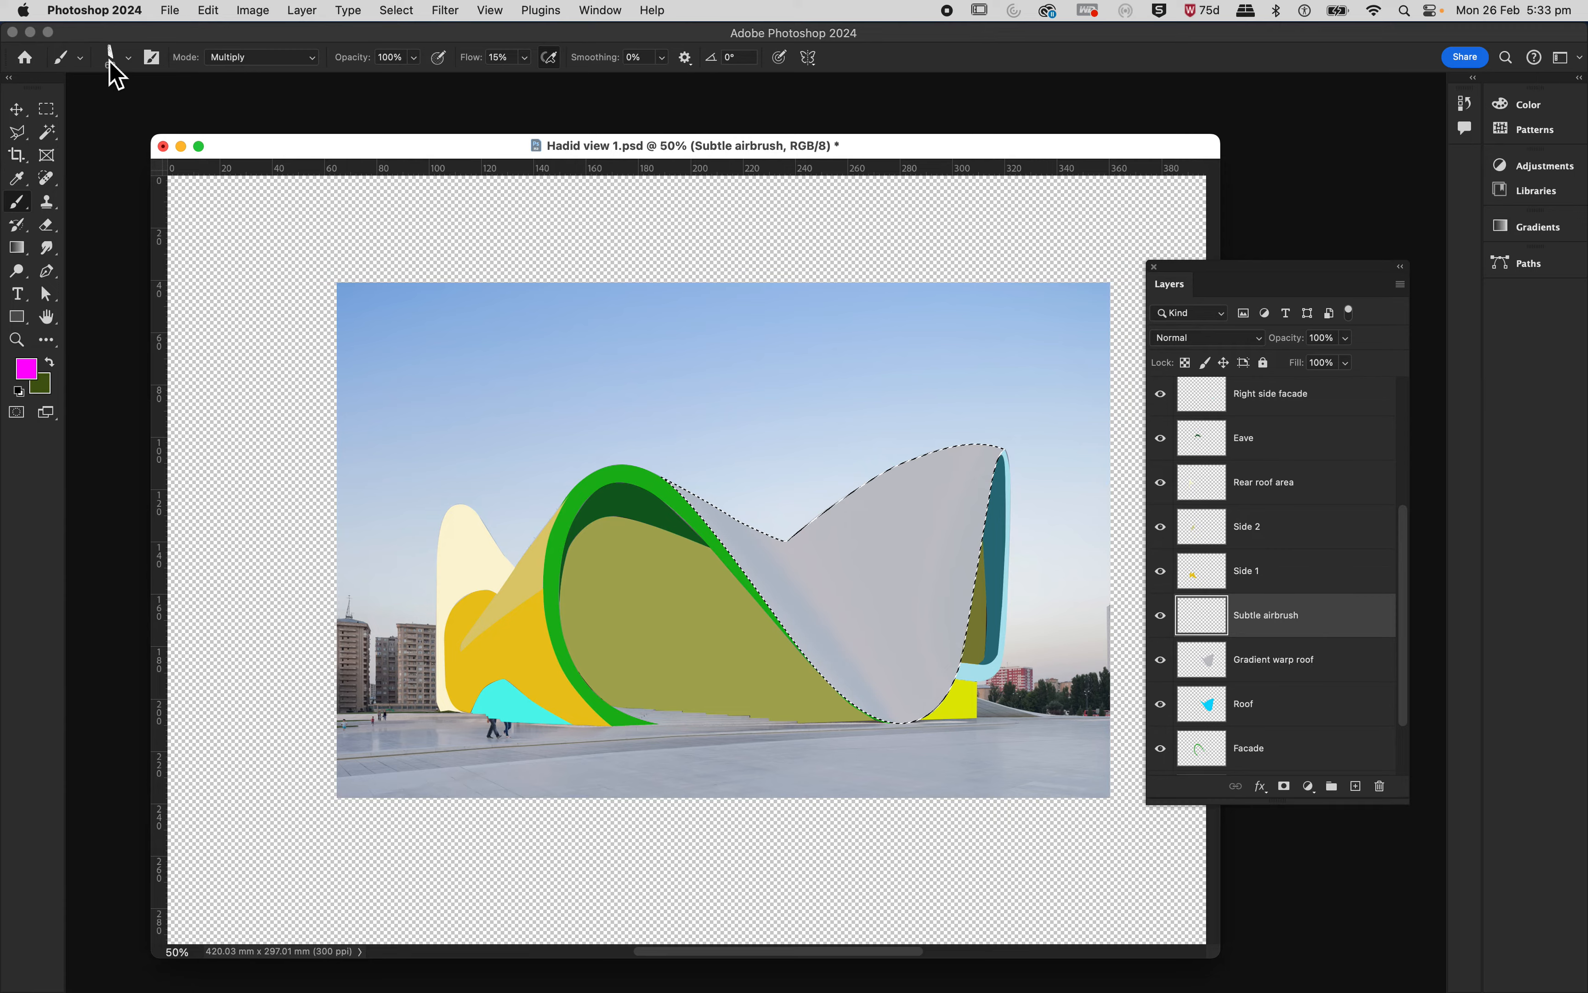
left_click(129, 58)
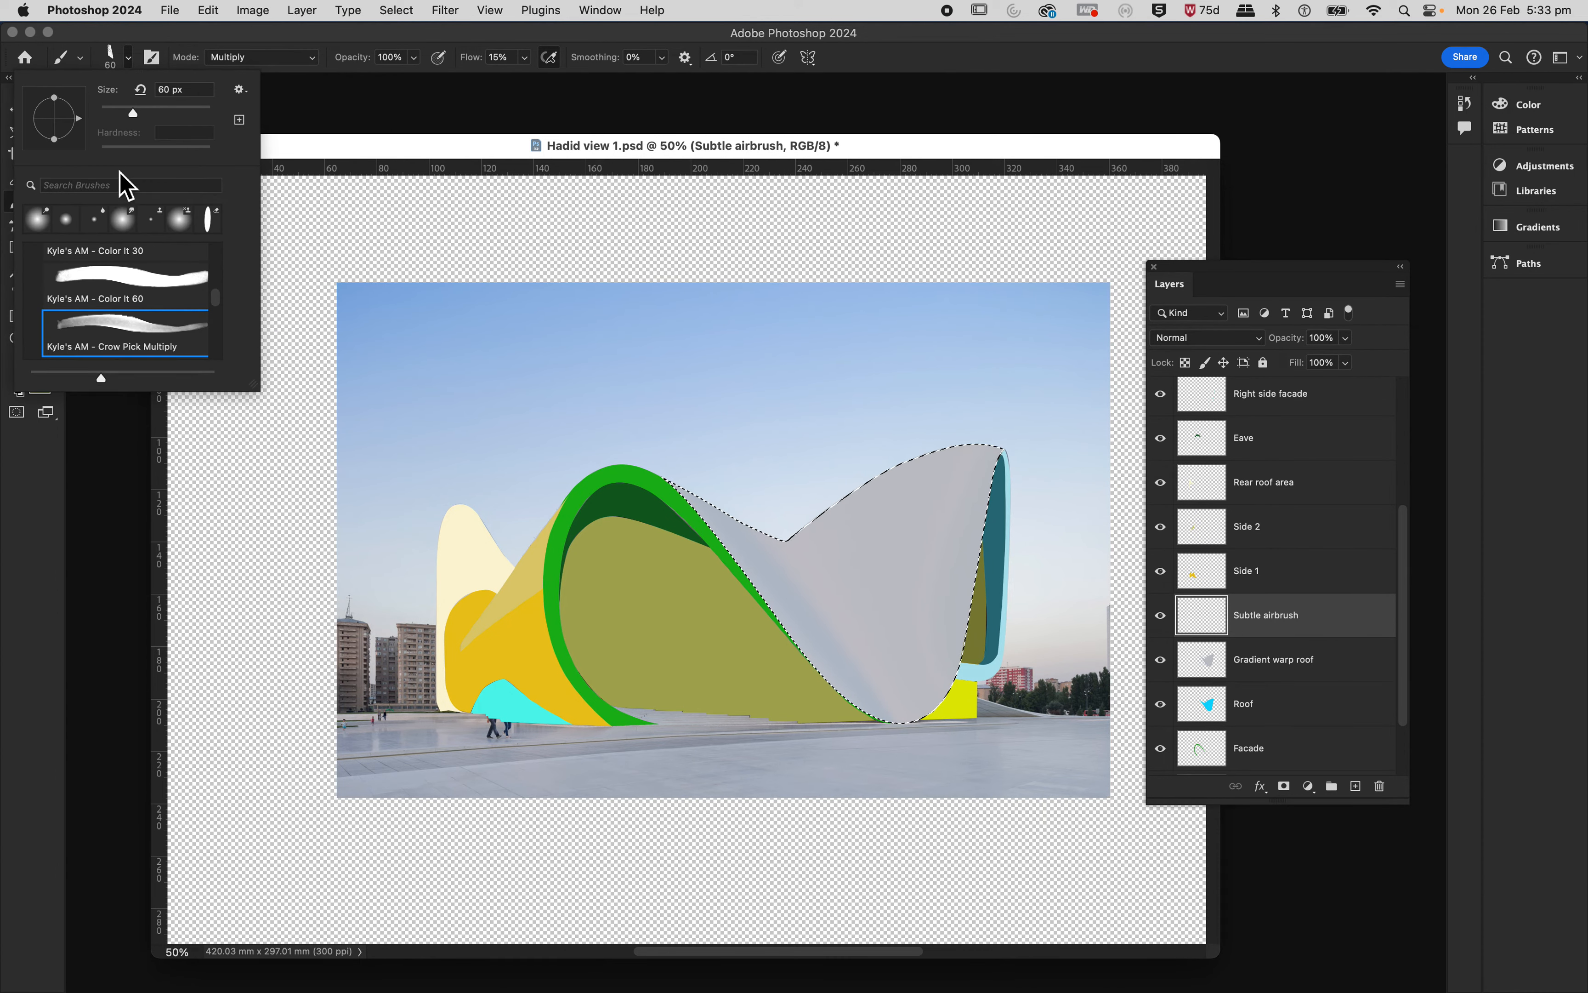
left_click_drag(221, 298, 219, 249)
left_click(34, 255)
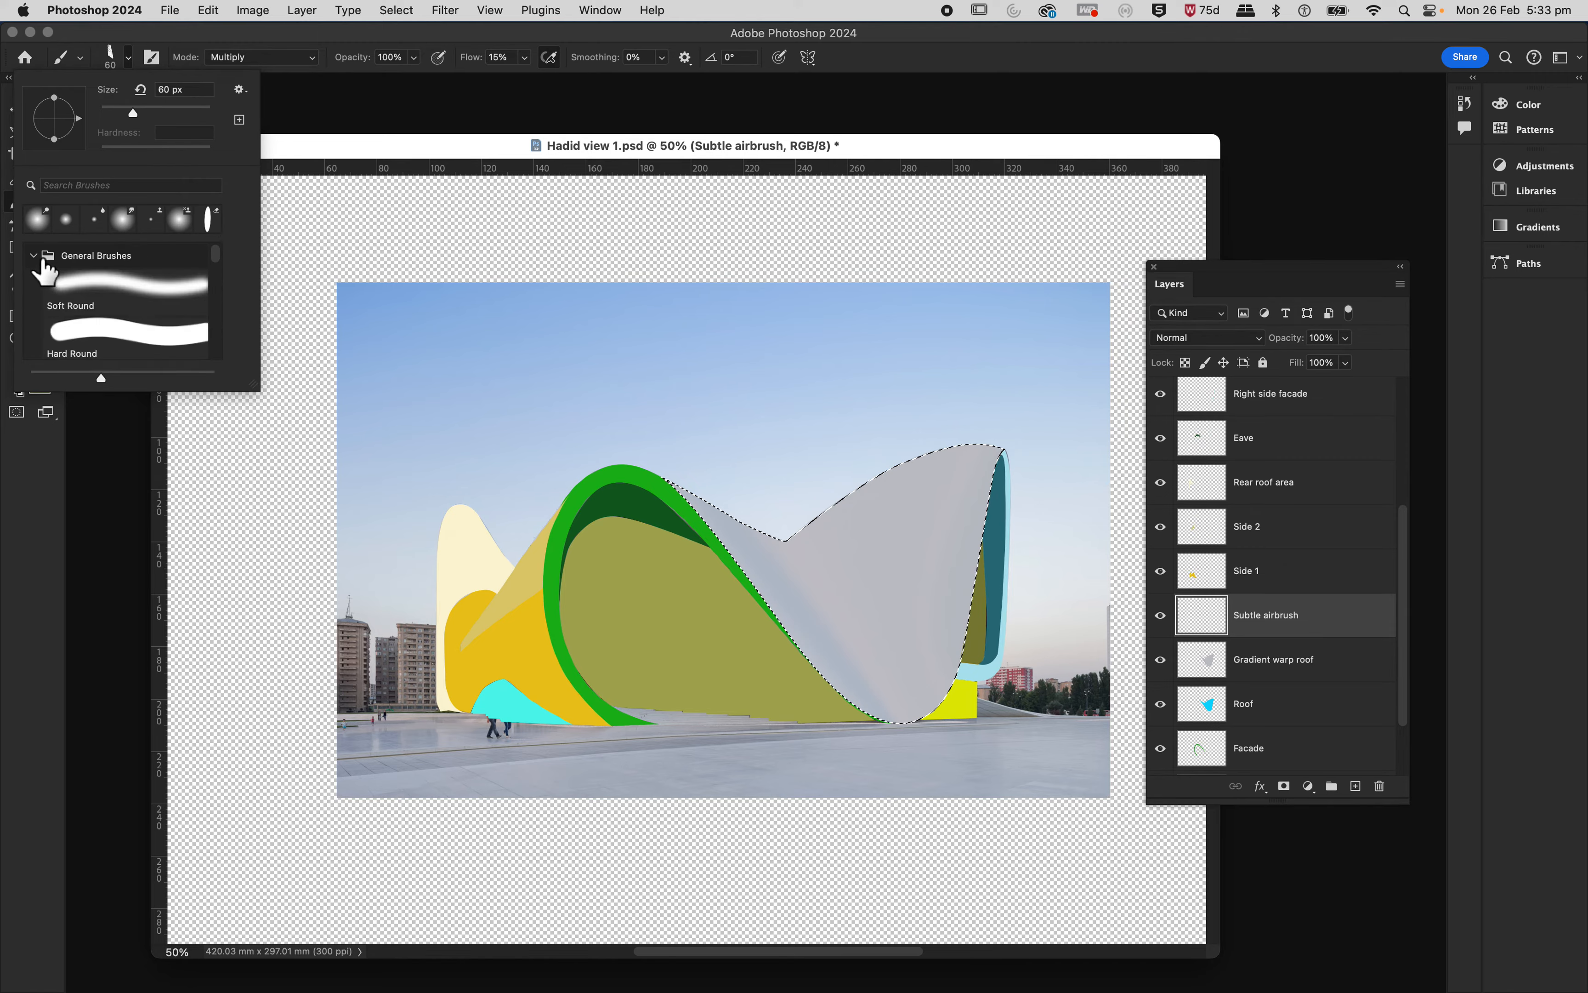
left_click(133, 295)
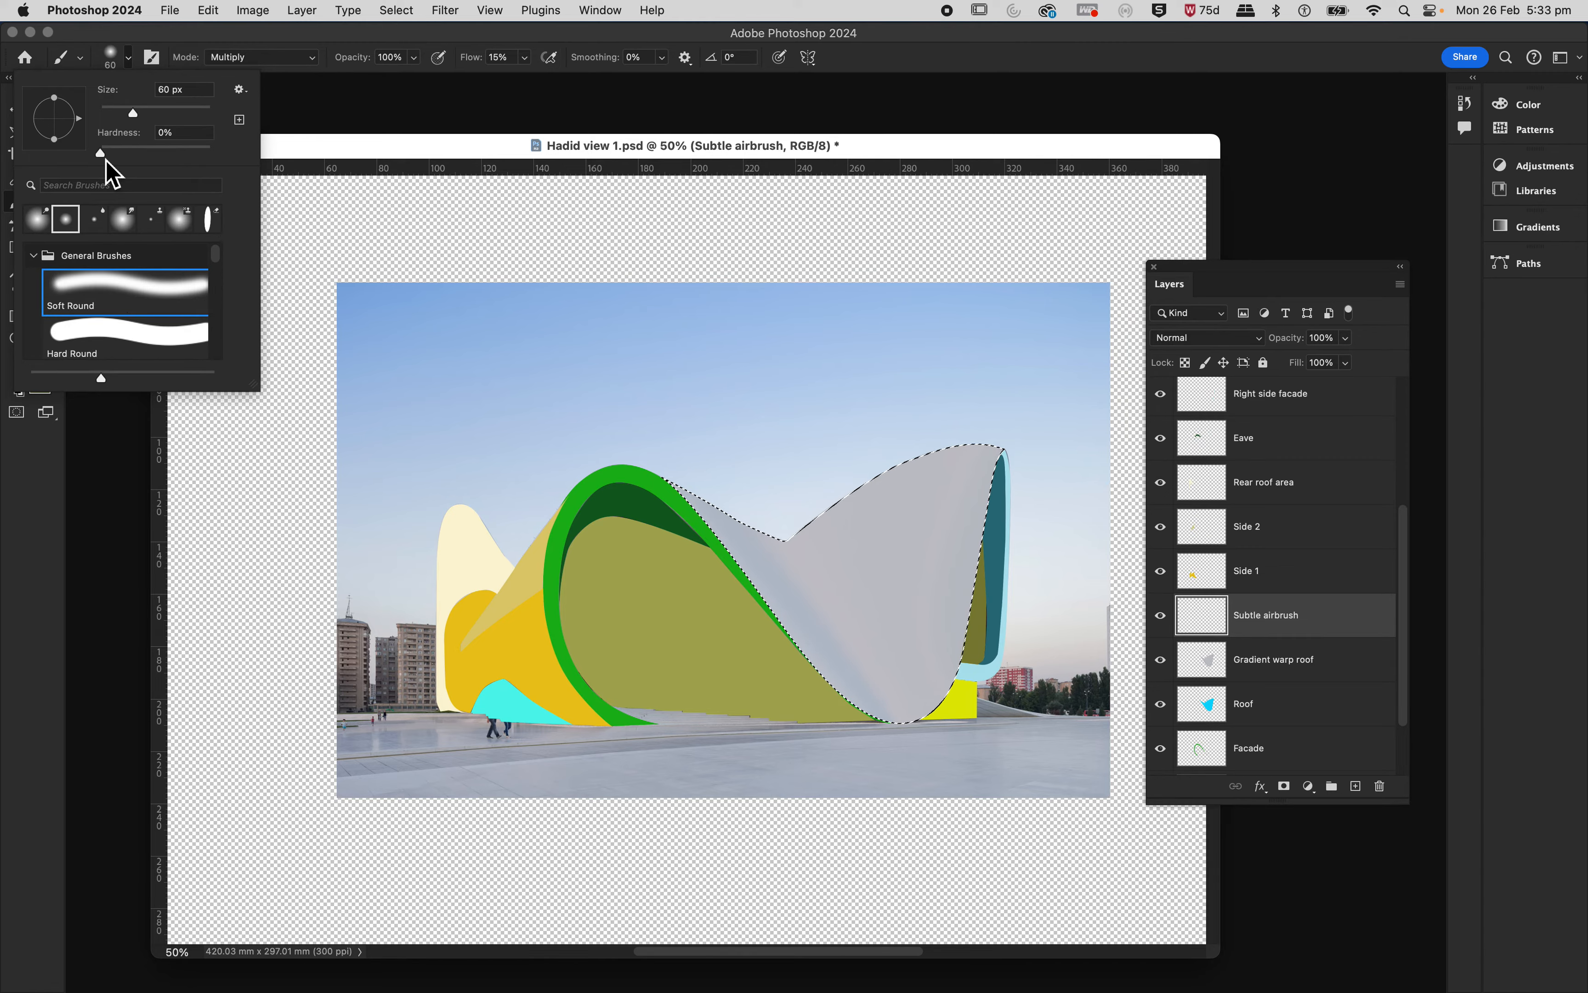
mouse_move(103, 155)
left_mouse_down()
mouse_move(74, 147)
mouse_move(164, 115)
left_mouse_up()
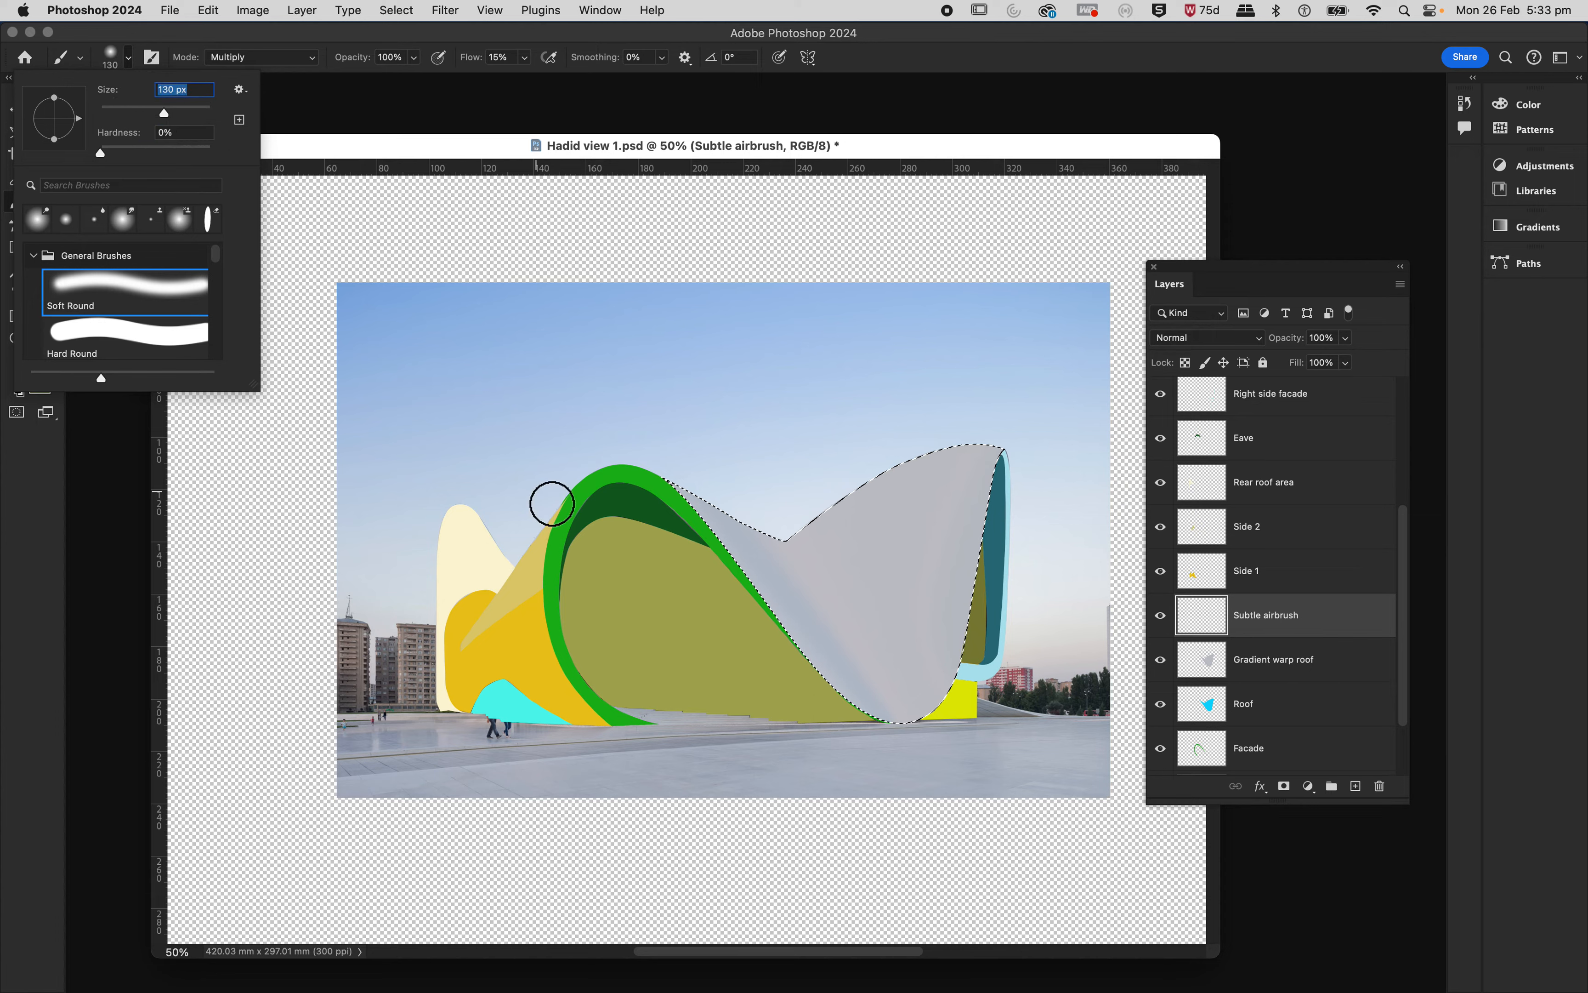
left_click(452, 159)
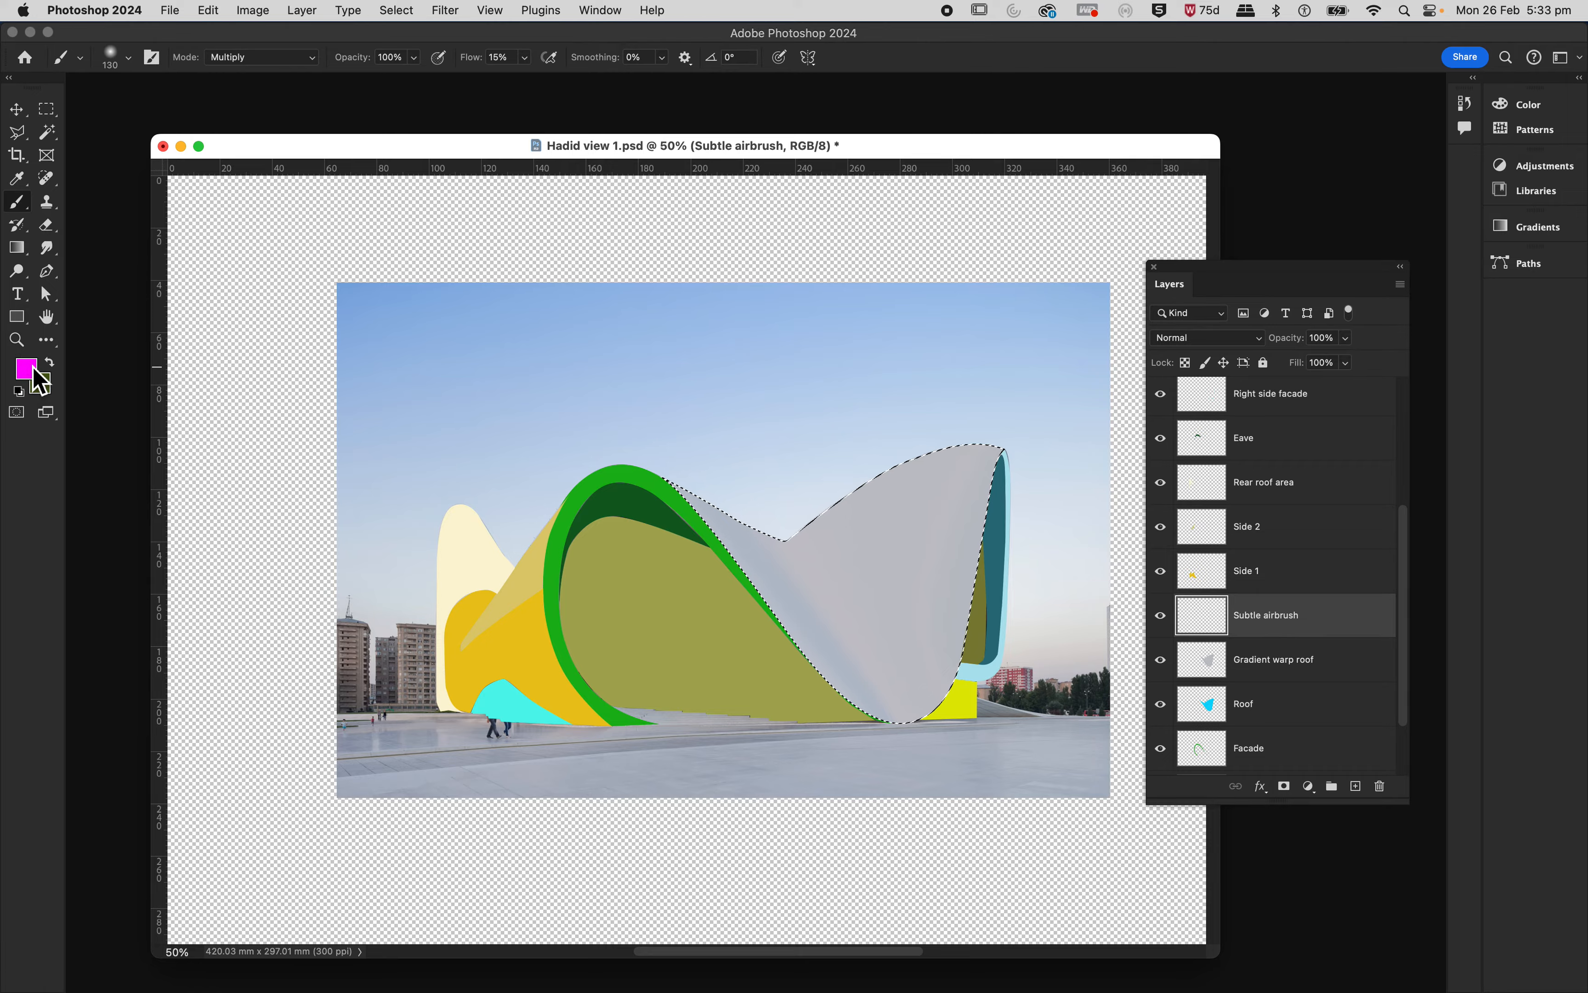
Step: Sample the light grey #c5c4ca from the roof as the foreground colour and accept it in the Color Picker
left_click(17, 178)
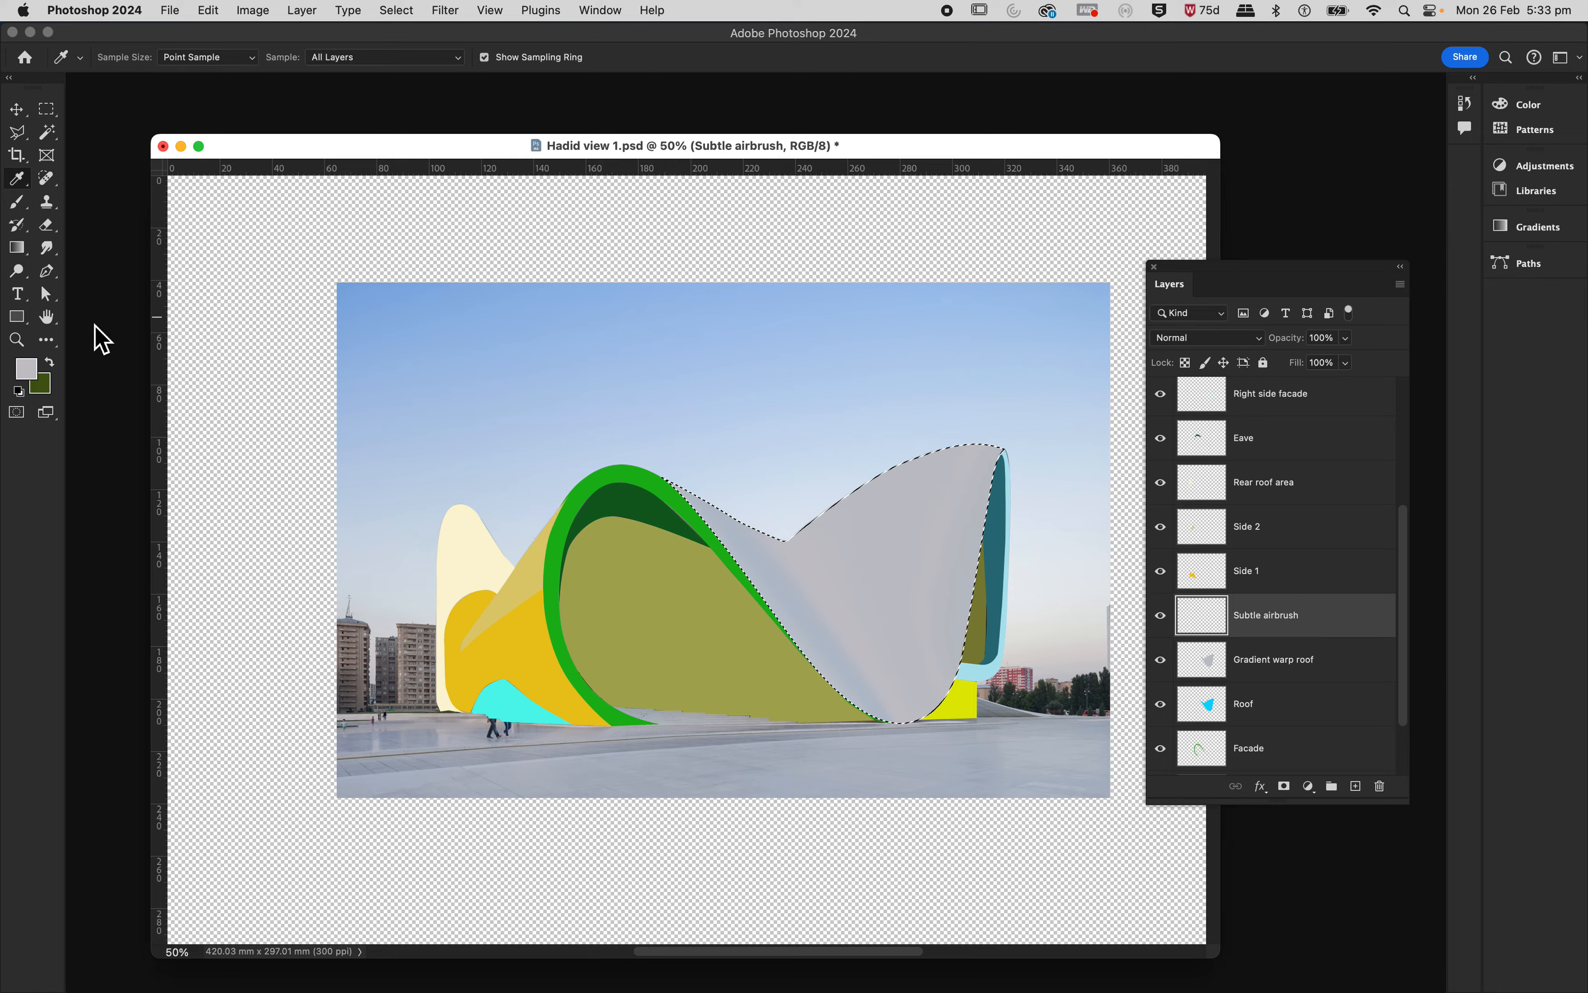
left_click(26, 368)
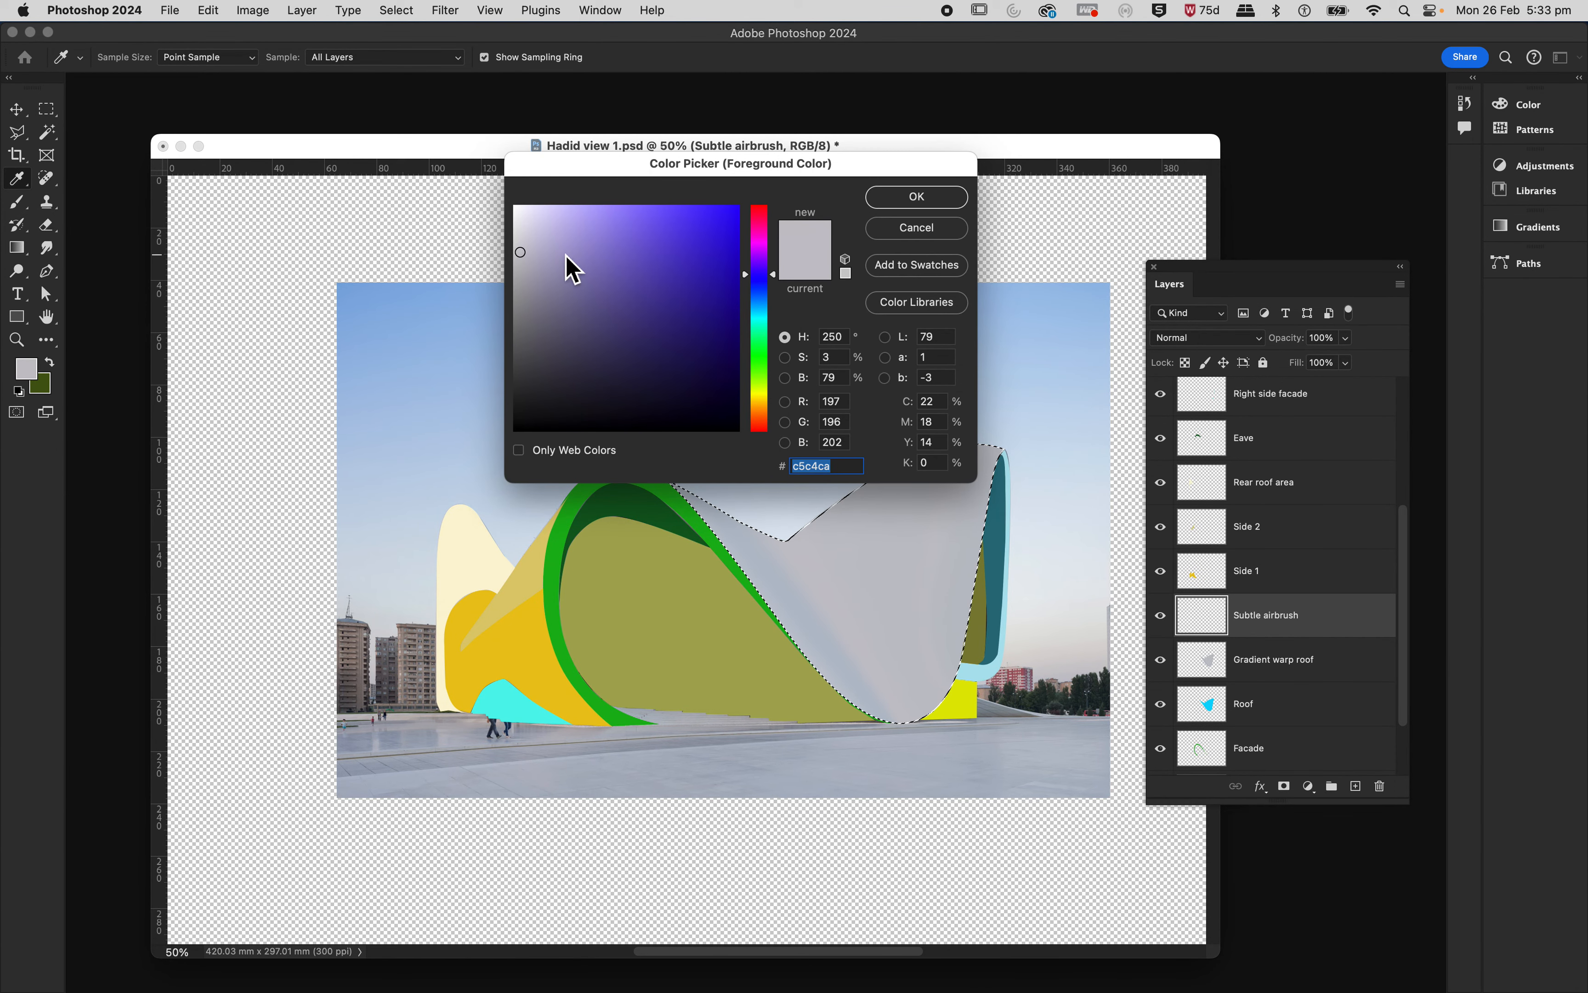
left_click(907, 204)
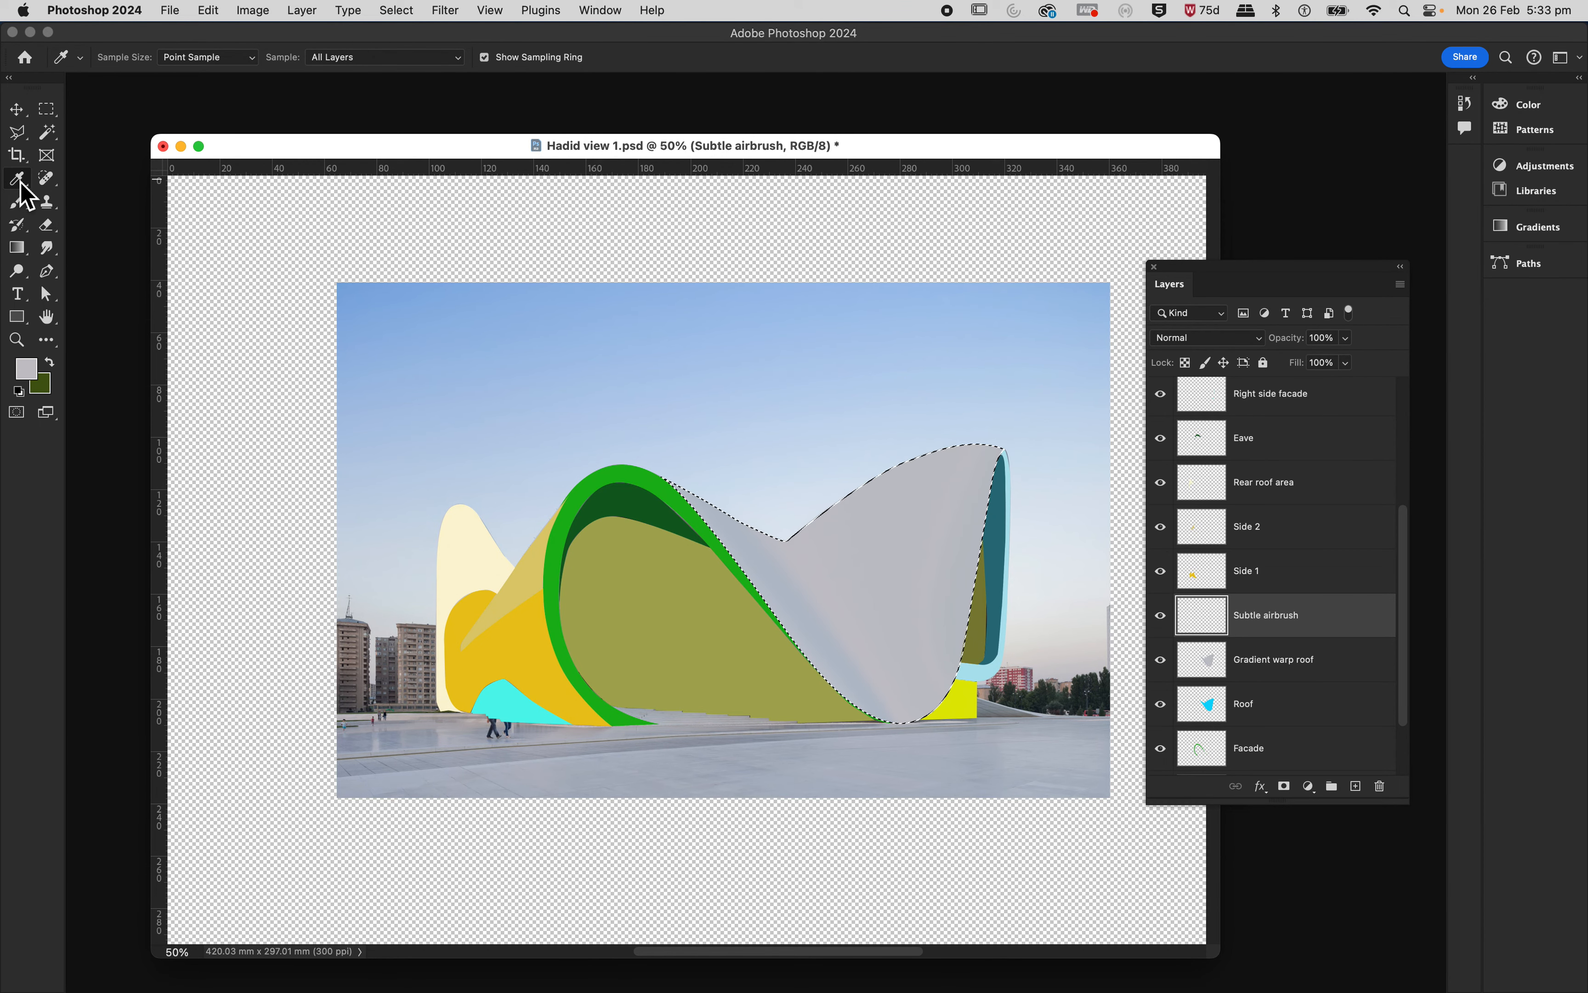
Step: Return to the soft brush at 200 px, then hide and reshow the Subtle airbrush layer to compare the roof shading
left_click(17, 203)
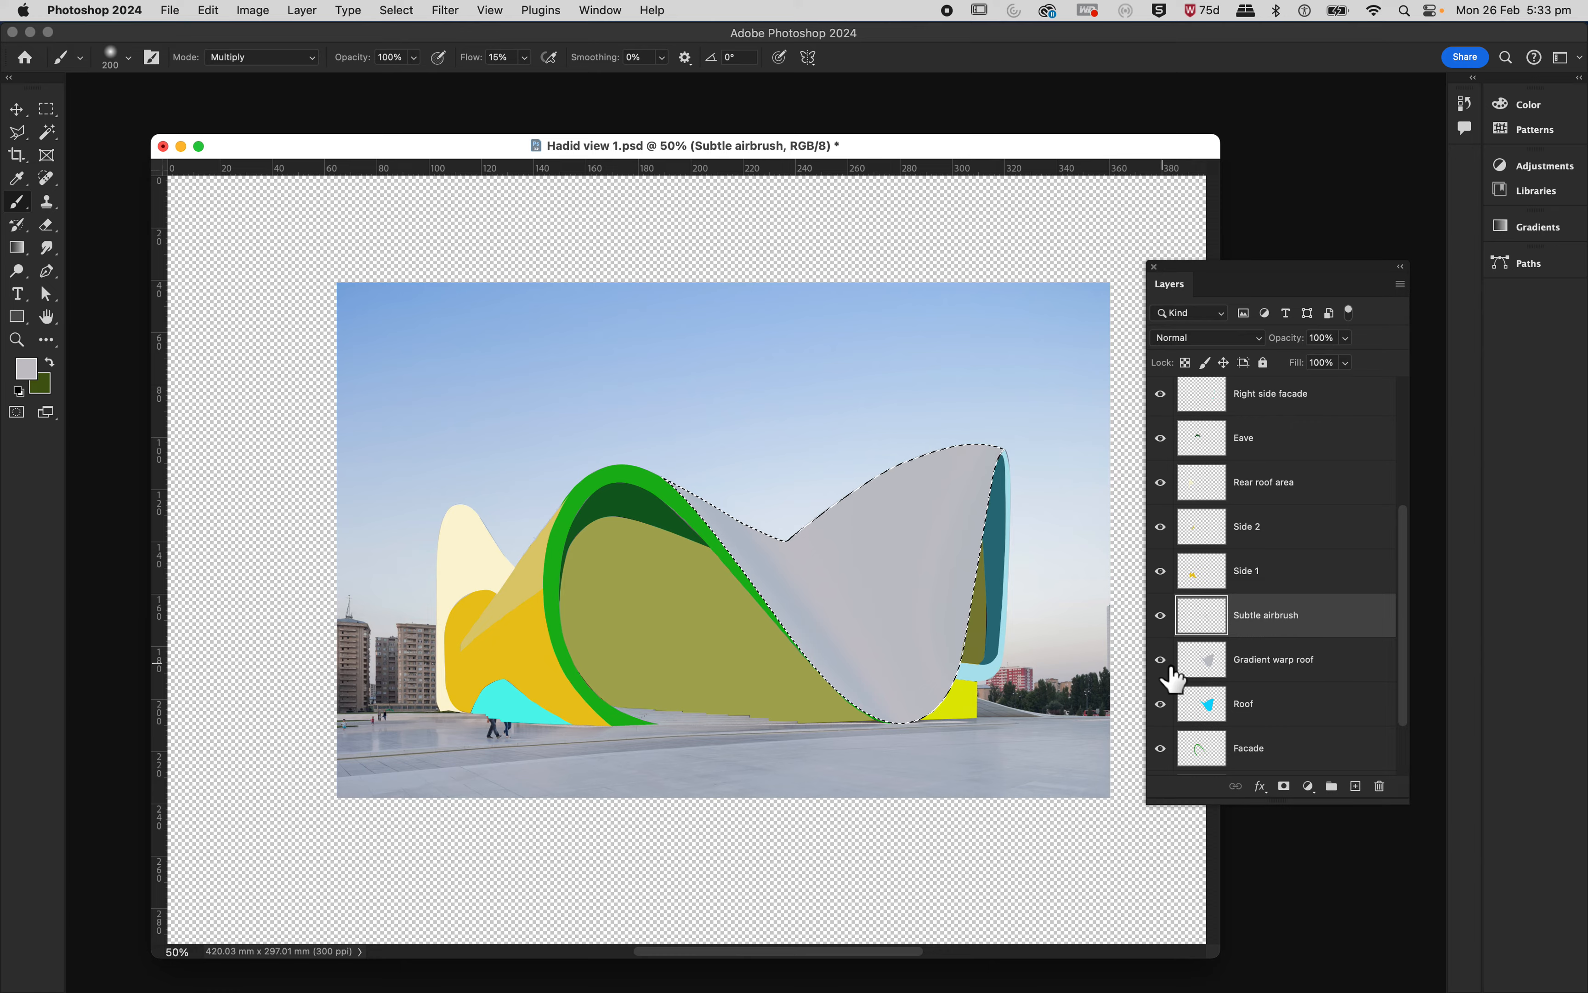
left_click(1160, 615)
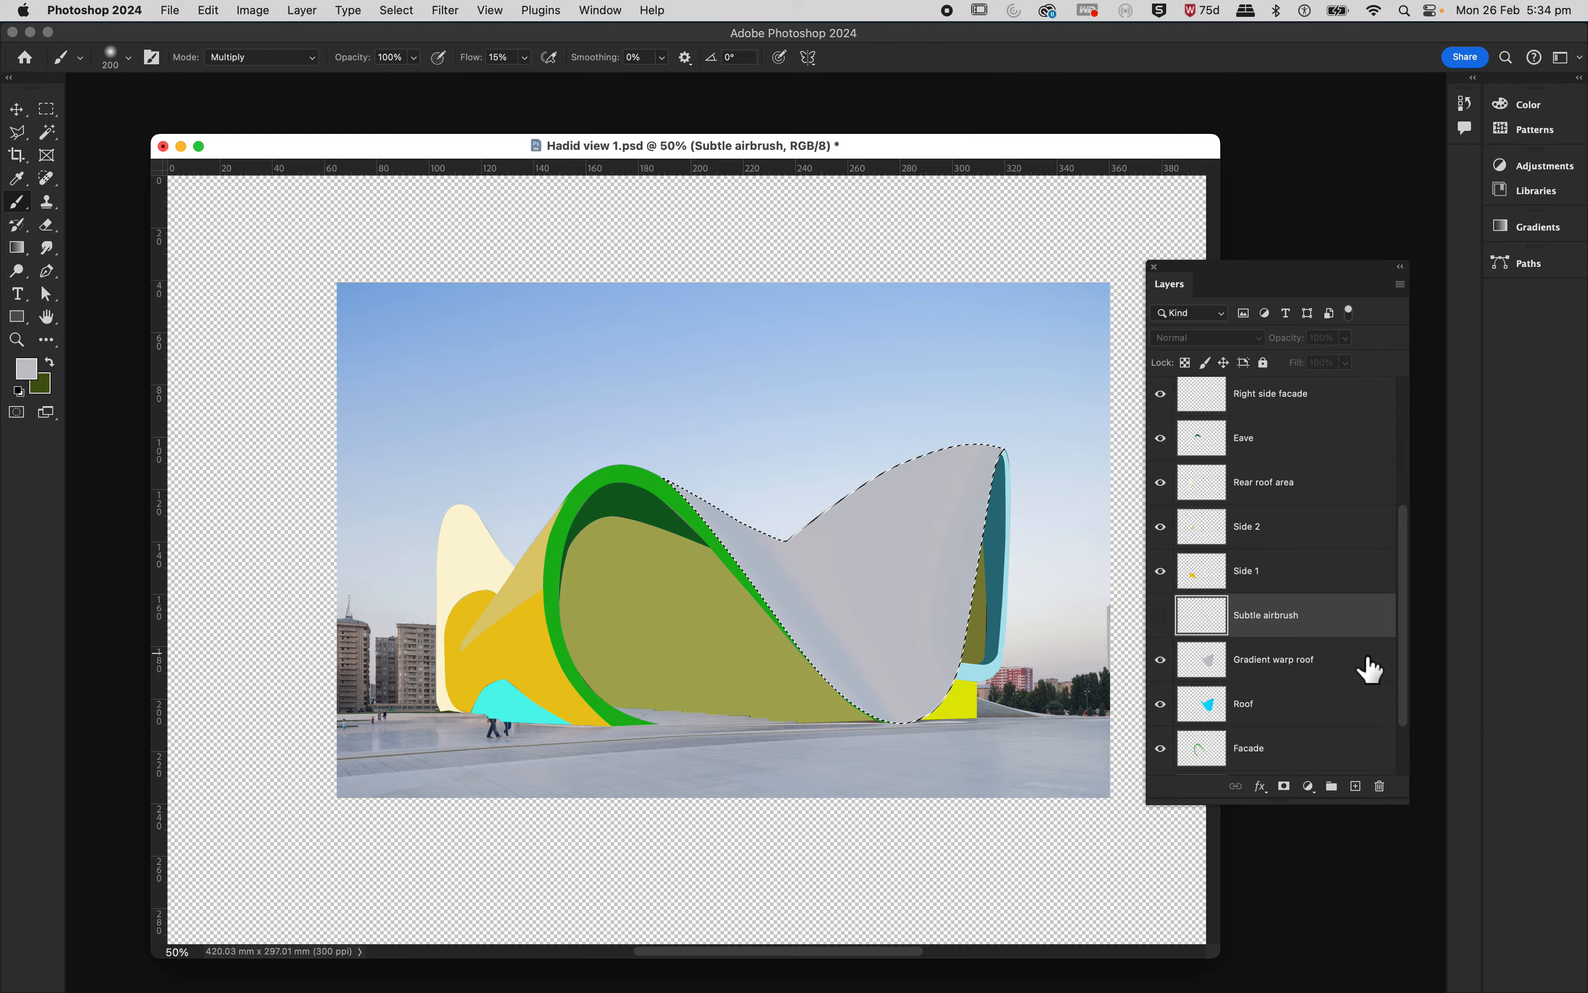
left_click(1162, 617)
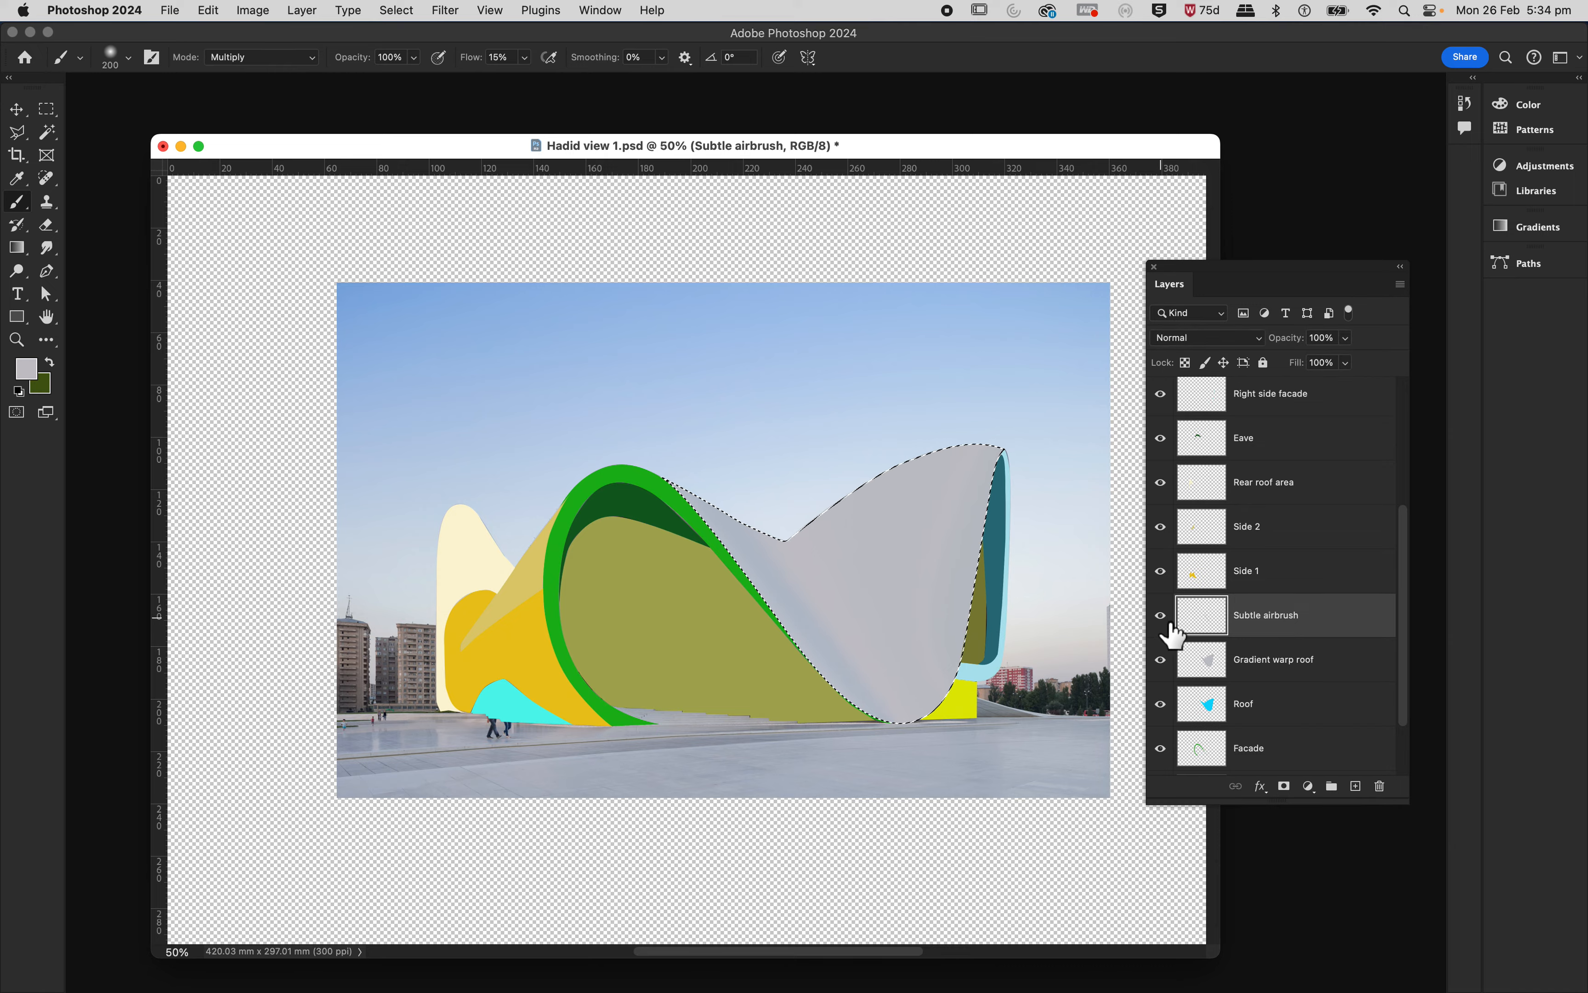